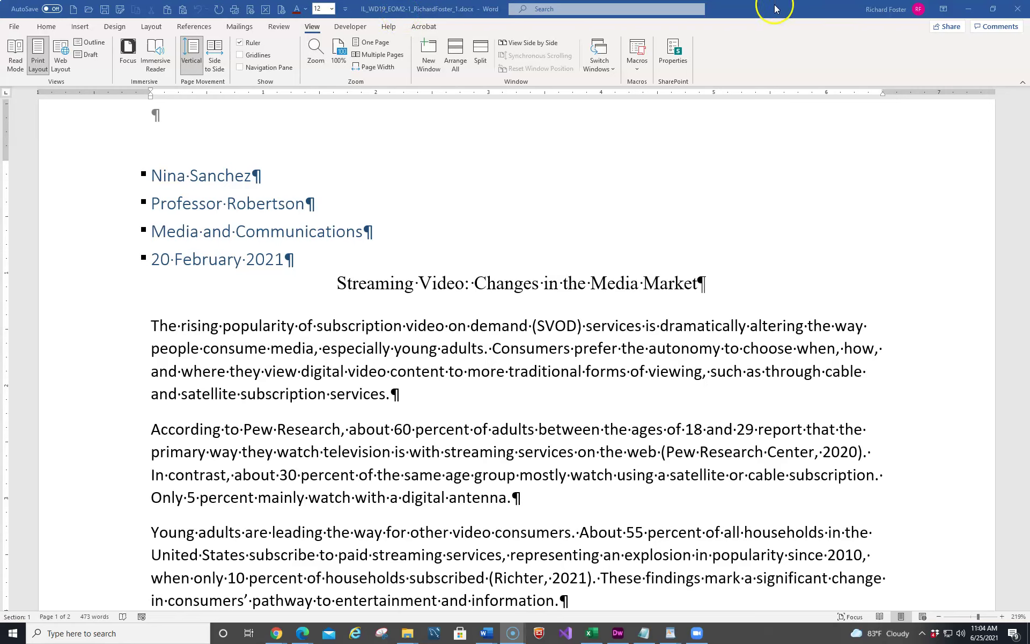
Save a copy of the document in the same folder, changing the number at the end of the file name to 2.
click(745, 11)
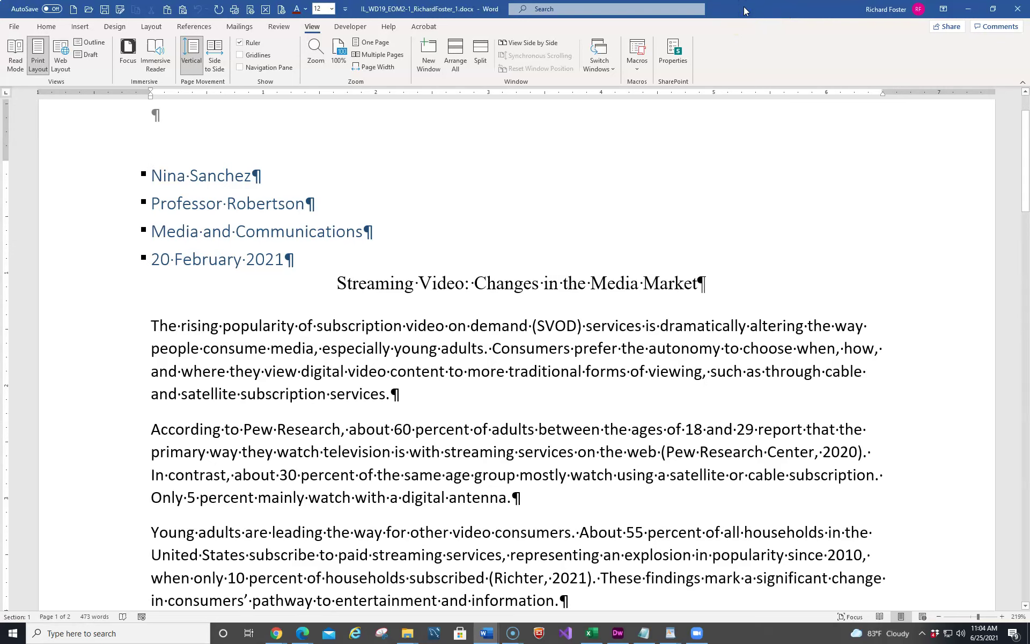
key(F12)
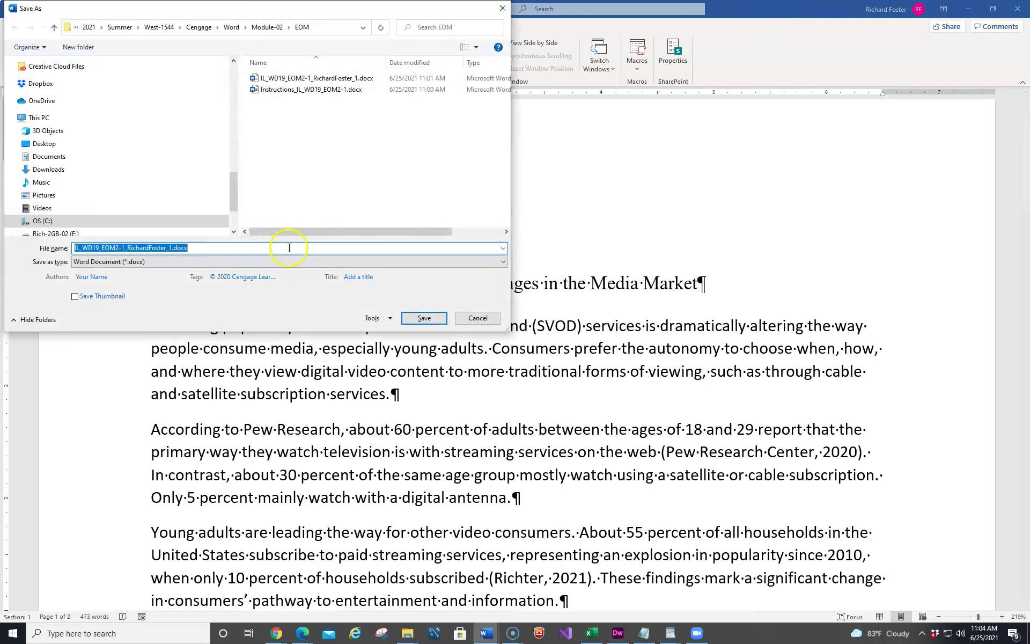
click(225, 246)
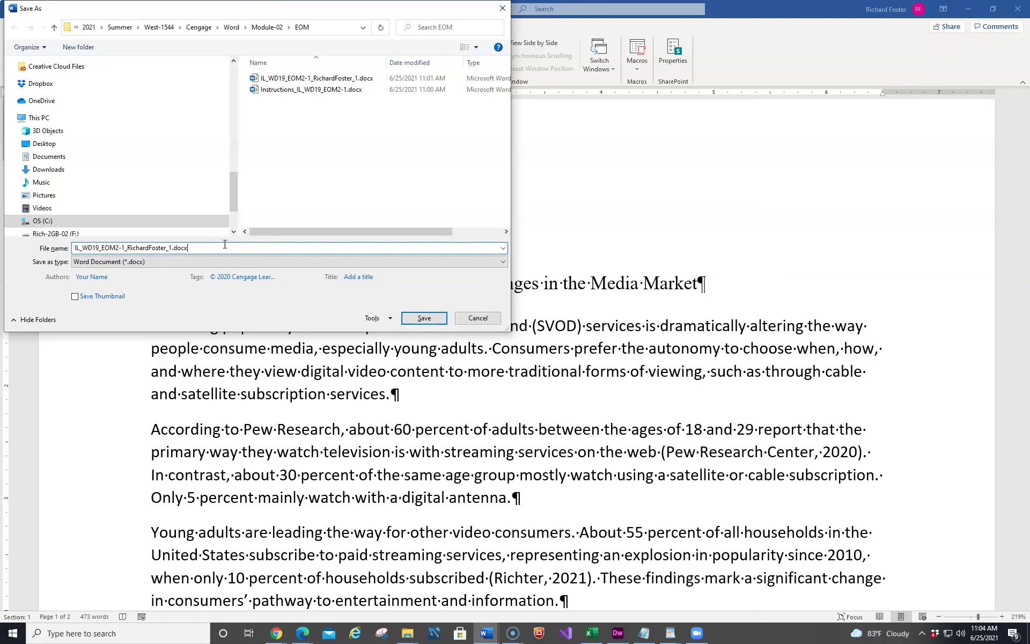
key(BackSpace)
key(BackSpace)
key(BackSpace)
key(BackSpace)
key(BackSpace)
key(BackSpace)
text(2.docx)
key(Return)
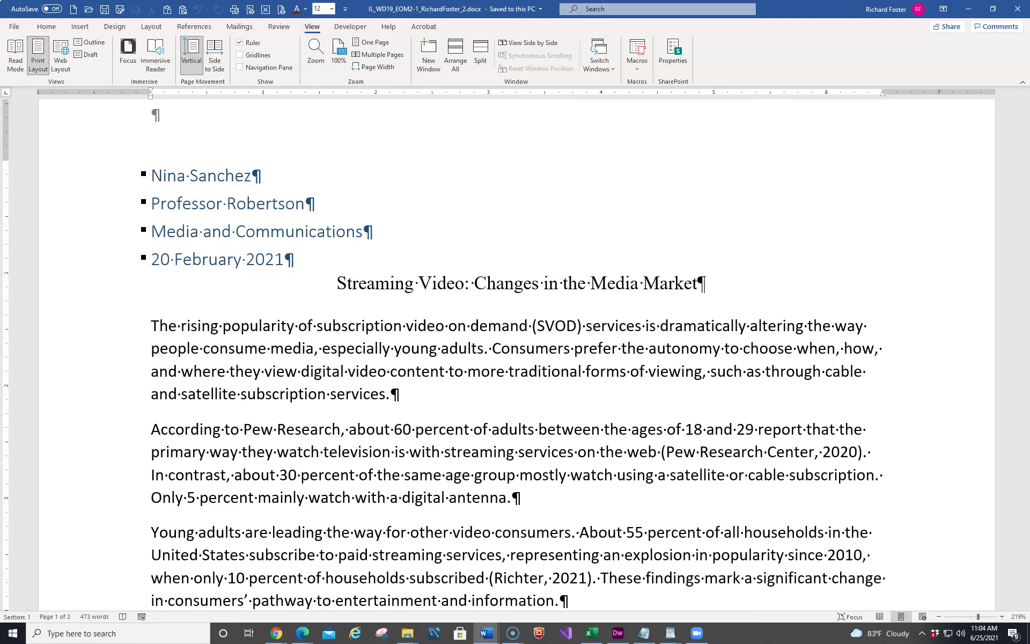
Change the document's citation and bibliography style to MLA Seventh Edition.
click(144, 173)
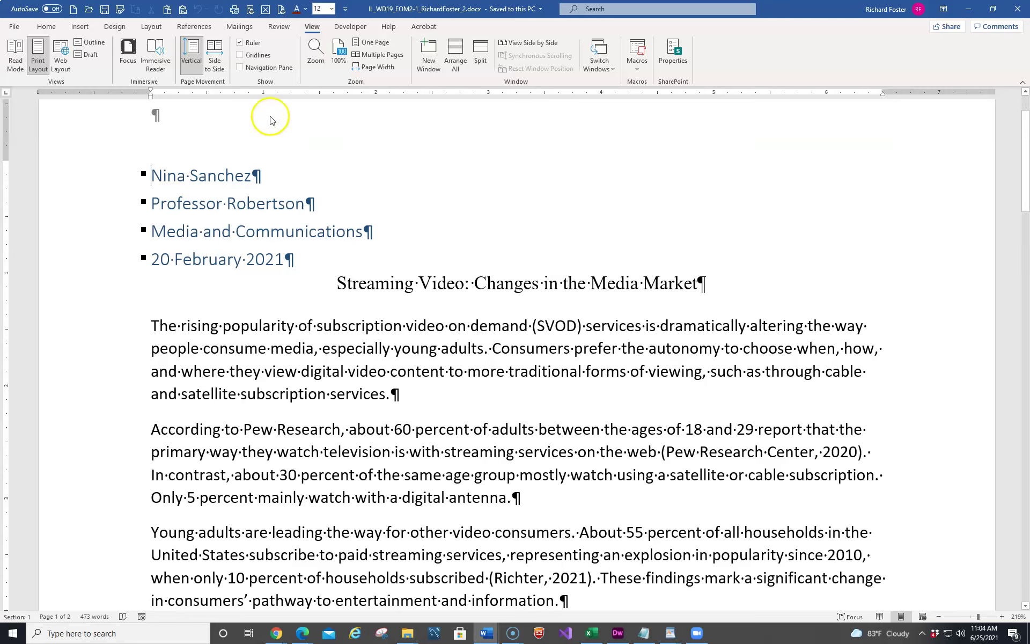
click(193, 28)
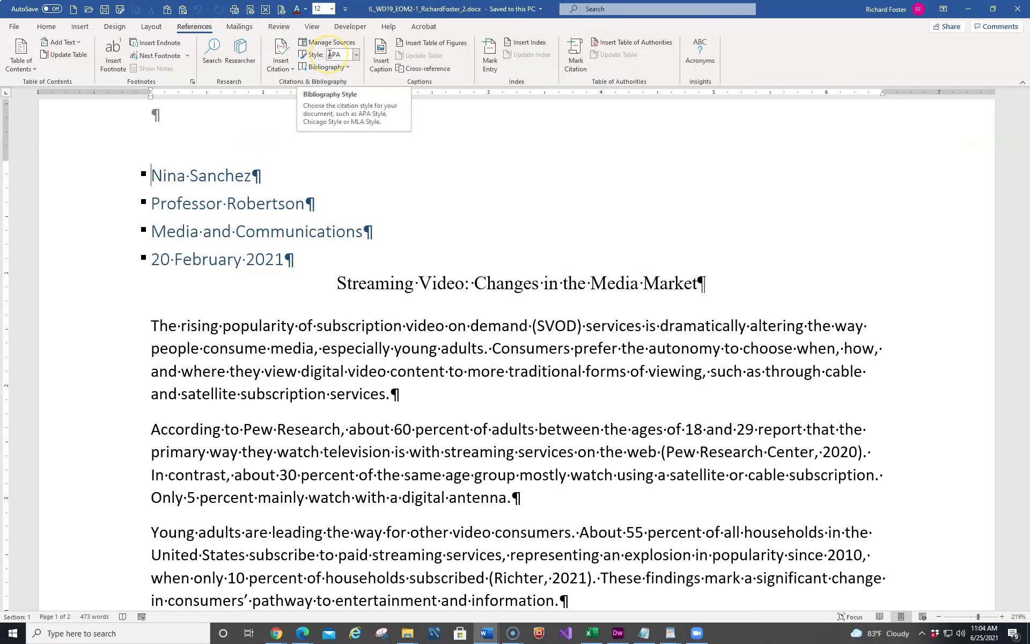
click(355, 55)
click(357, 55)
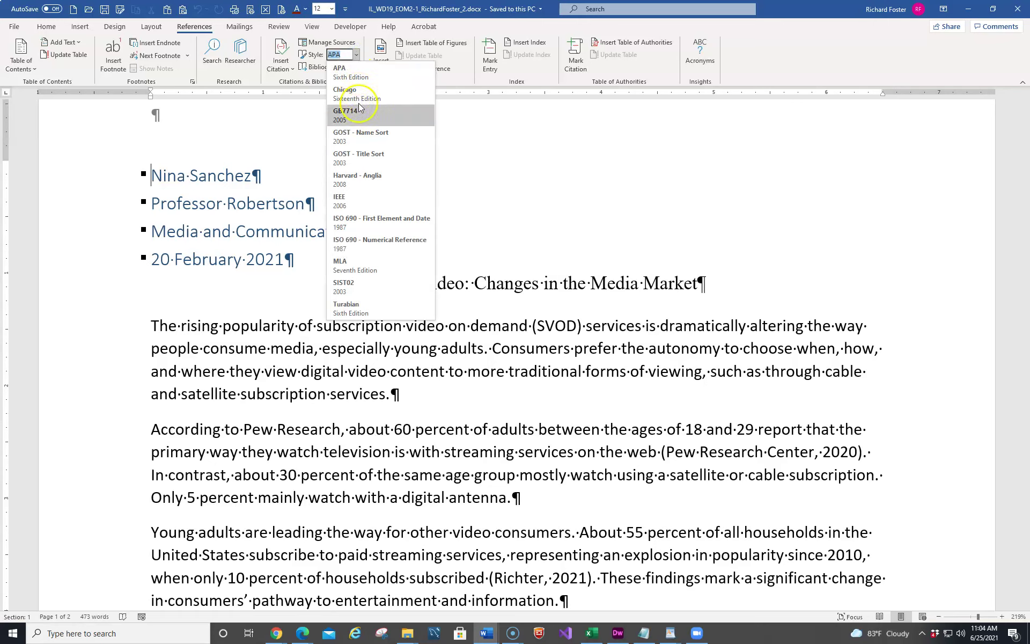
click(359, 263)
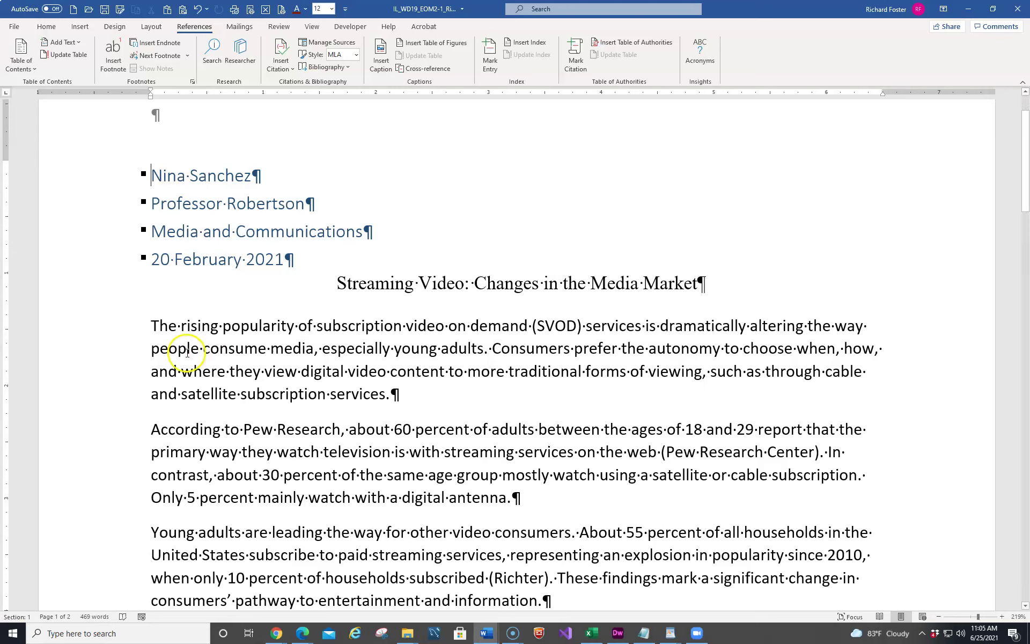
Format the first body paragraph, starting "The rising popularity", in Times New Roman at 12 points.
double_click(93, 335)
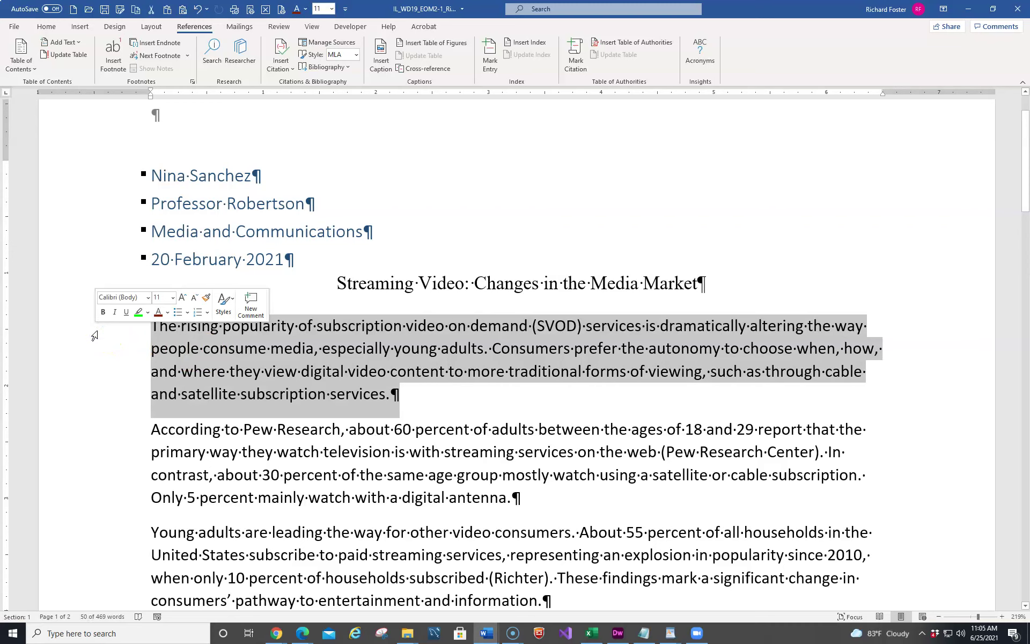
click(149, 297)
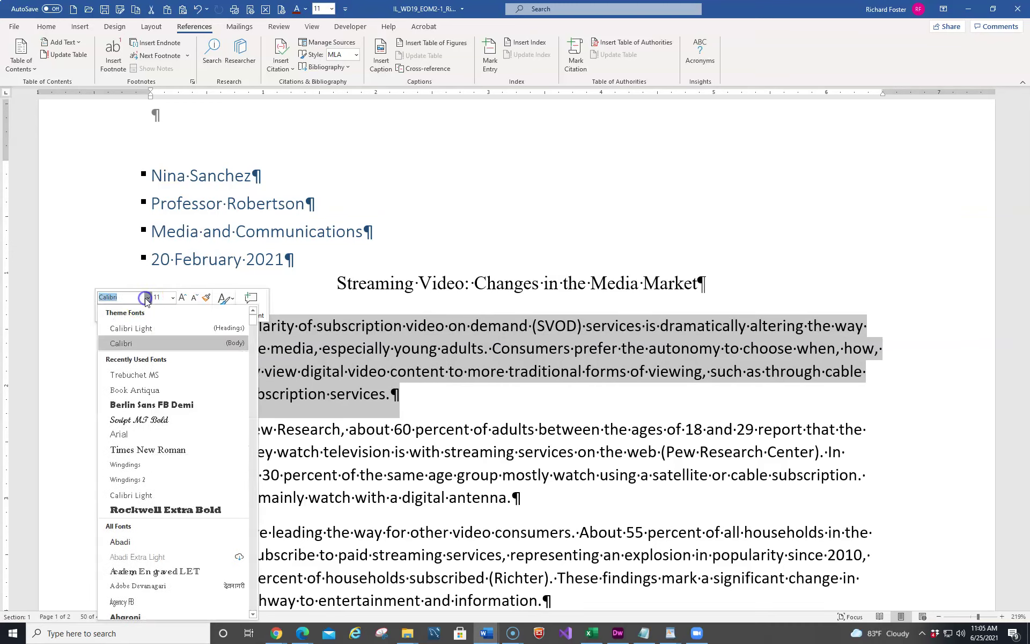
click(157, 453)
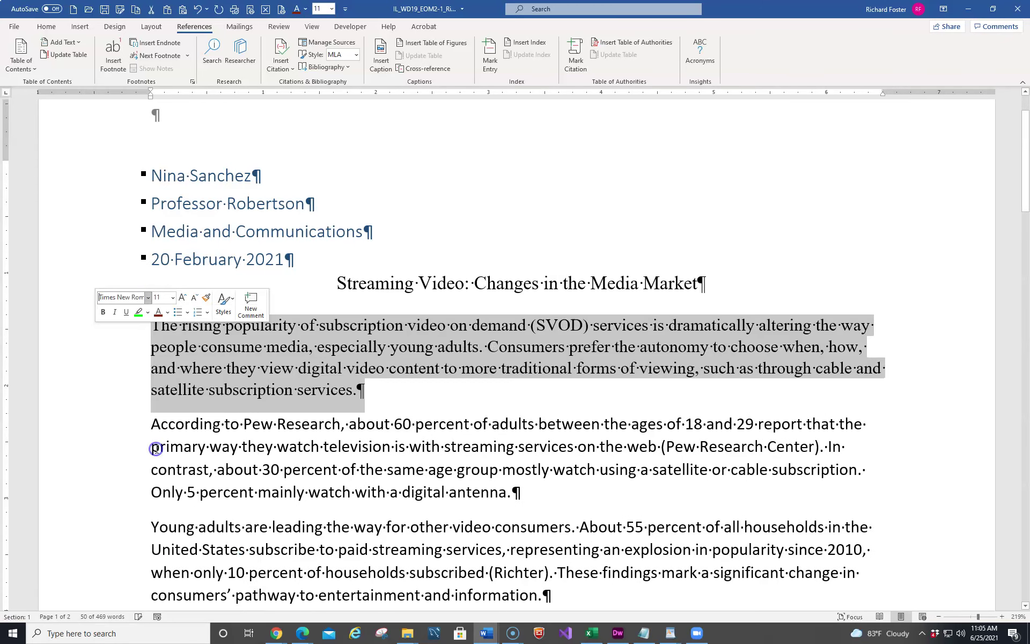
click(172, 297)
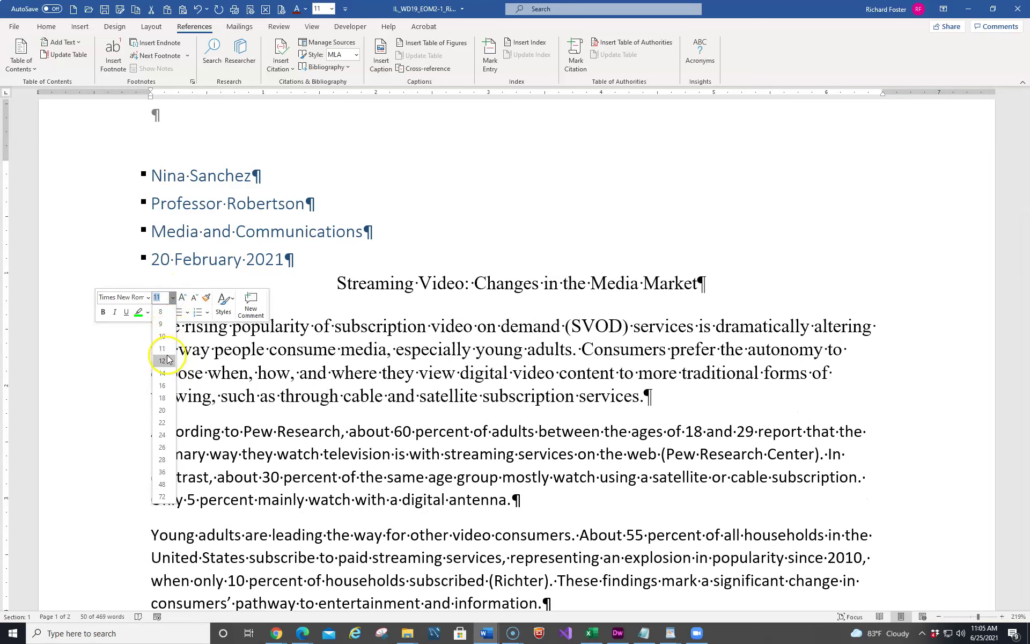
click(163, 361)
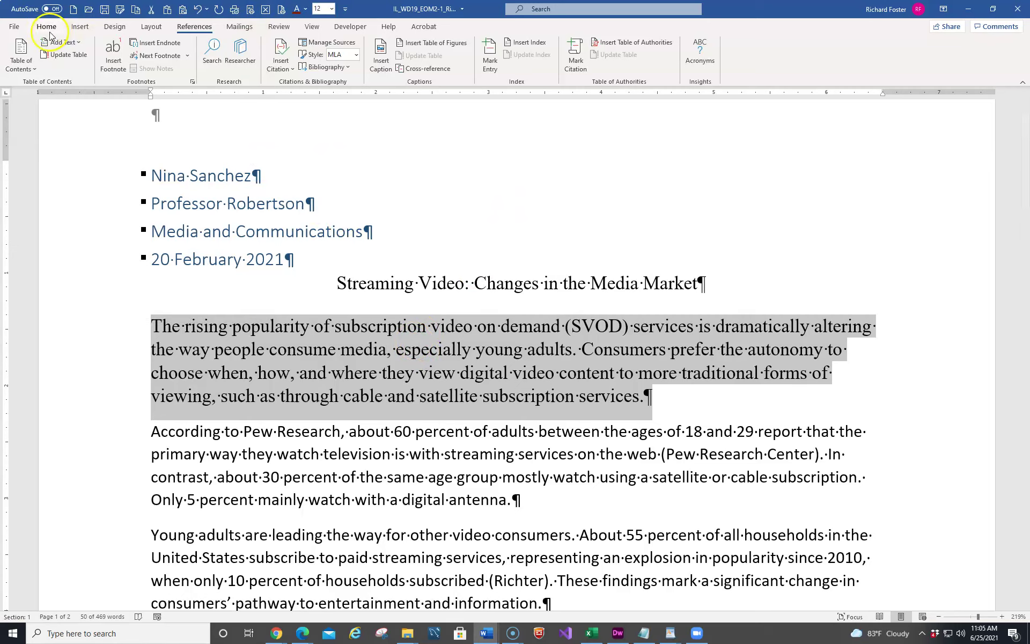
Set the first body paragraph to 2.0 line spacing and remove the space after it.
key(ctrl+2)
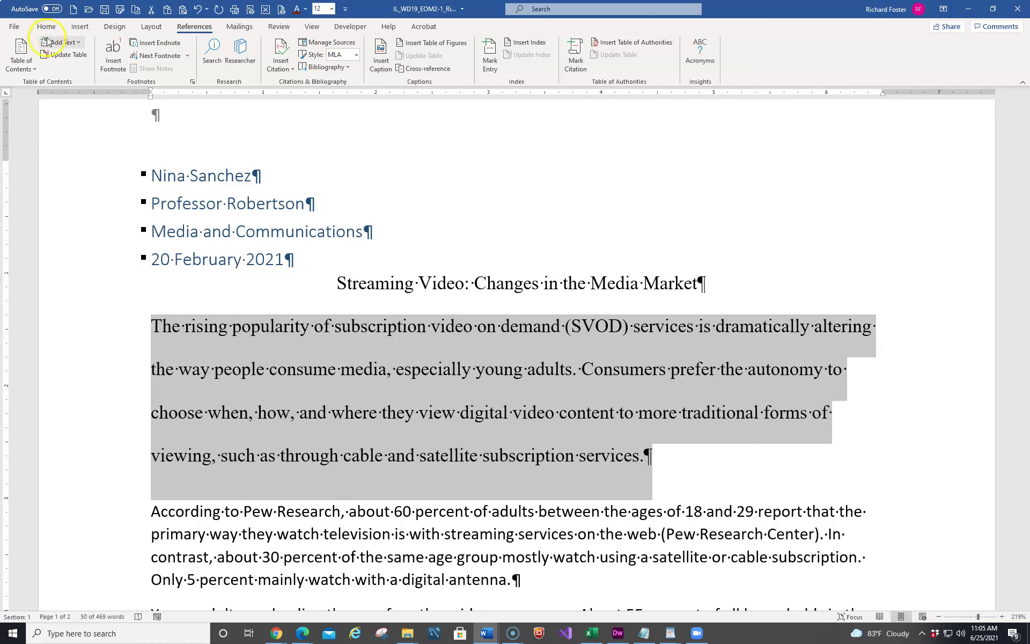
click(46, 27)
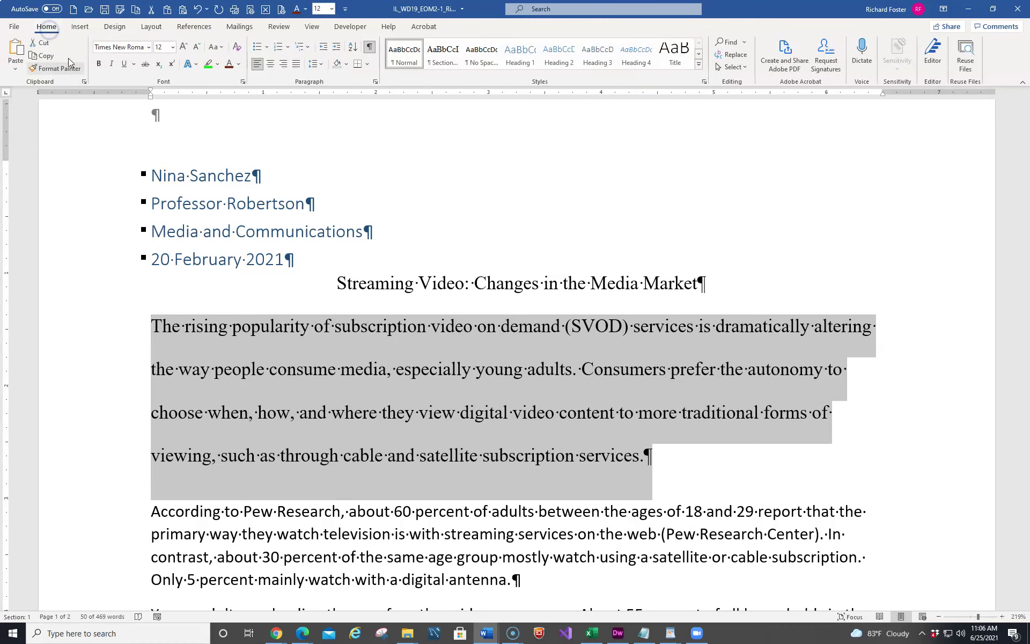
click(316, 63)
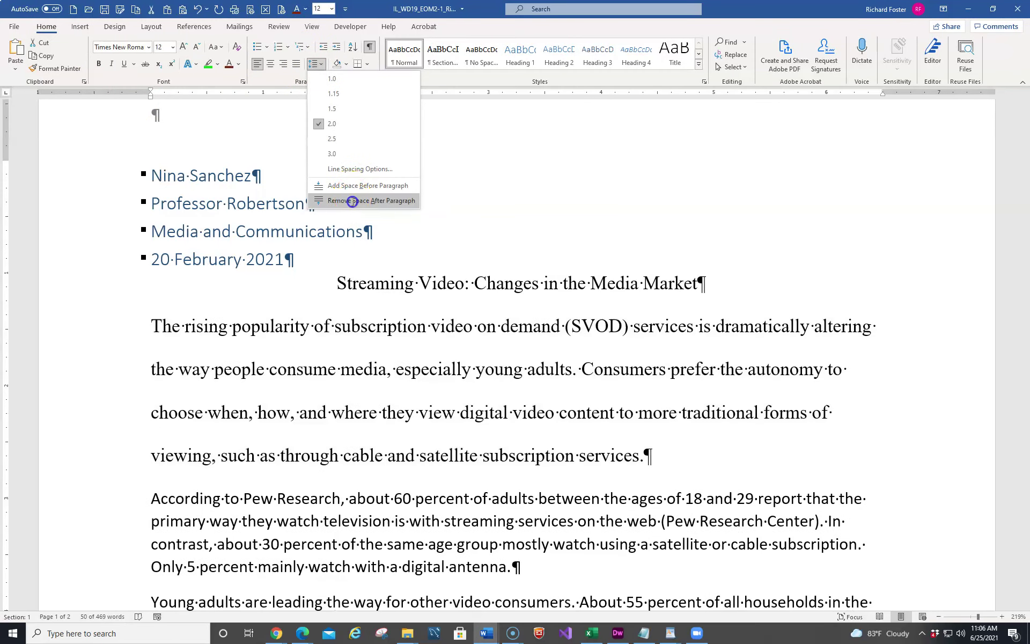
click(352, 201)
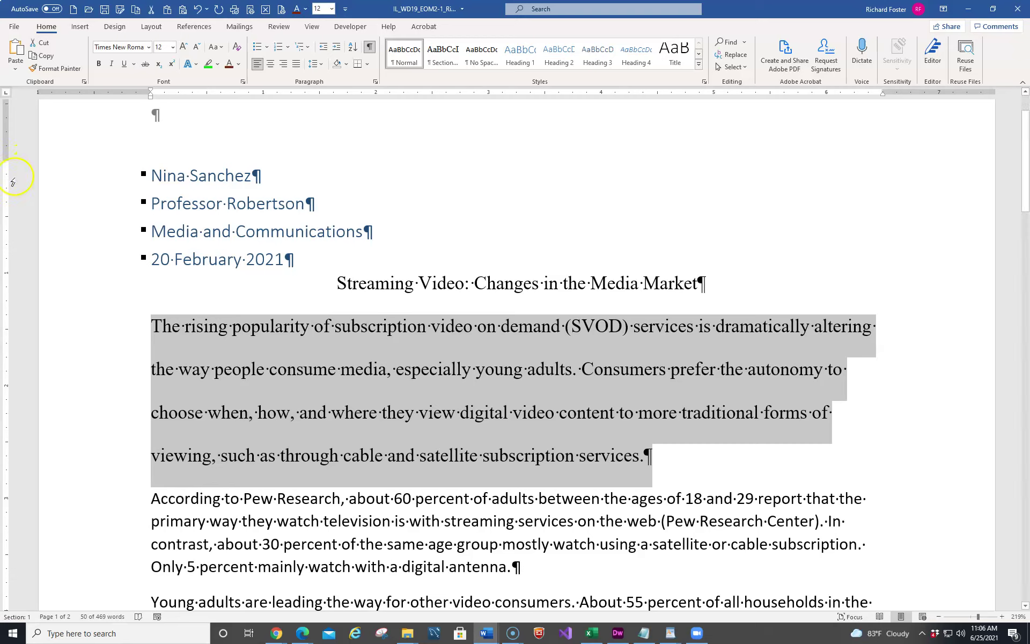
Update the Normal style to match the formatting of the first body paragraph.
right_click(408, 53)
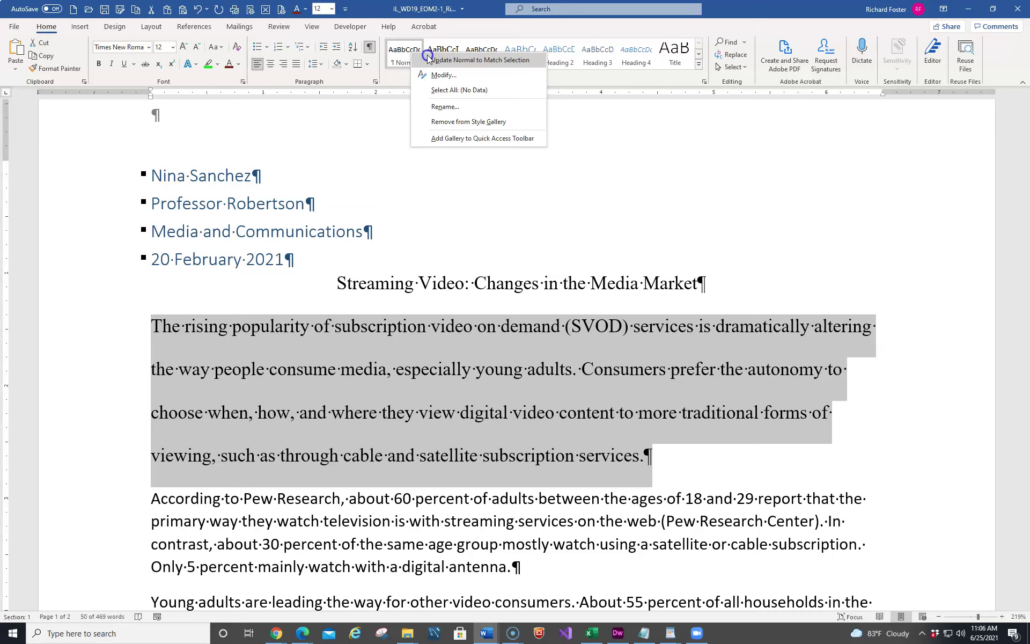
click(429, 59)
scroll(381, 316, down, 4)
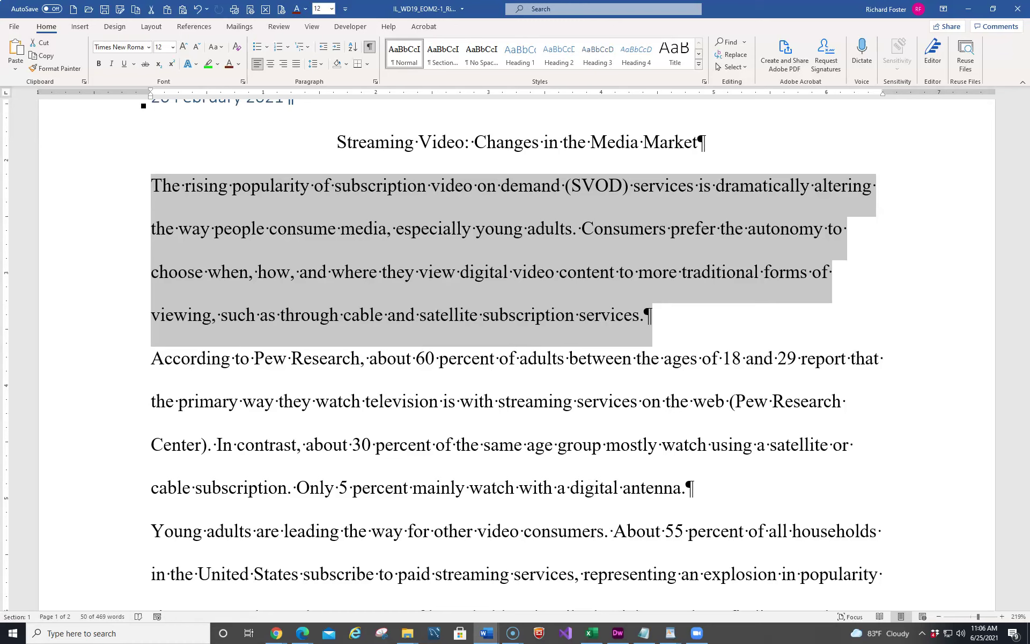
click(185, 223)
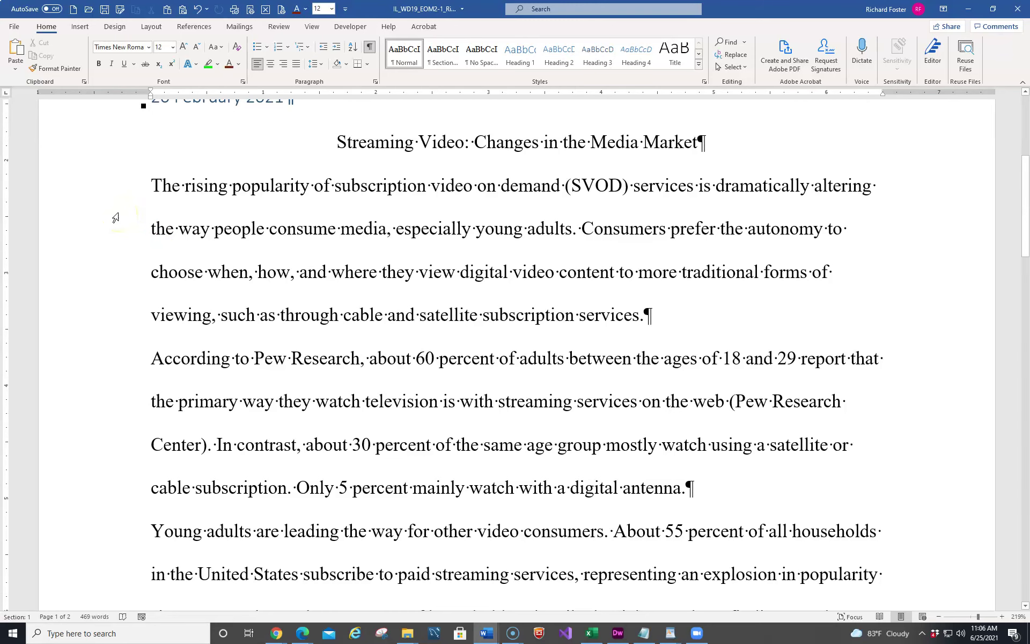
Look through both pages to check how the updated Normal style applies to the body paragraphs.
scroll(116, 220, down, 8)
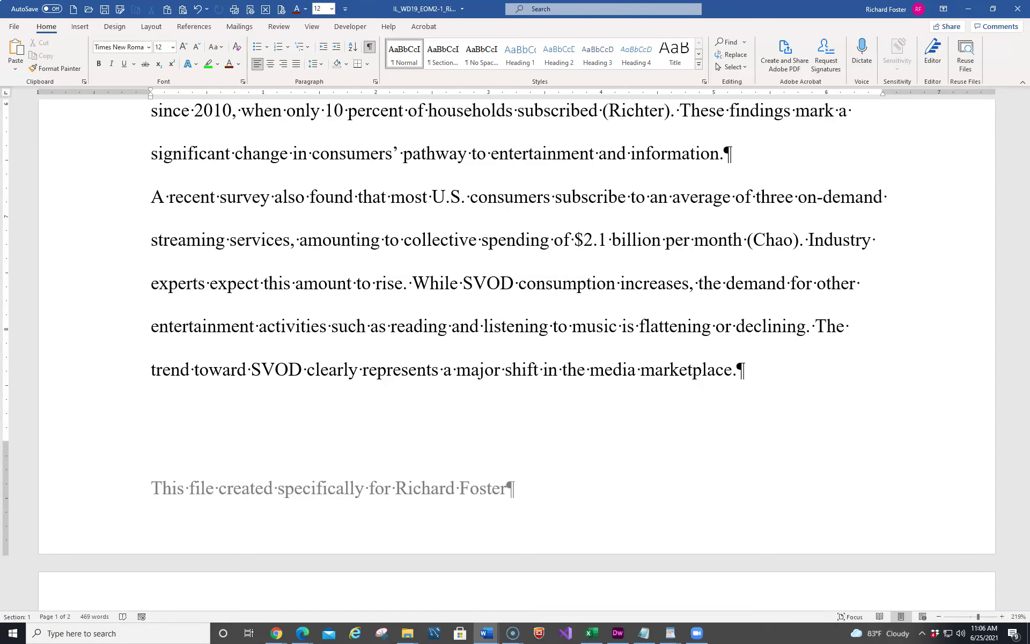
scroll(391, 361, up, 3)
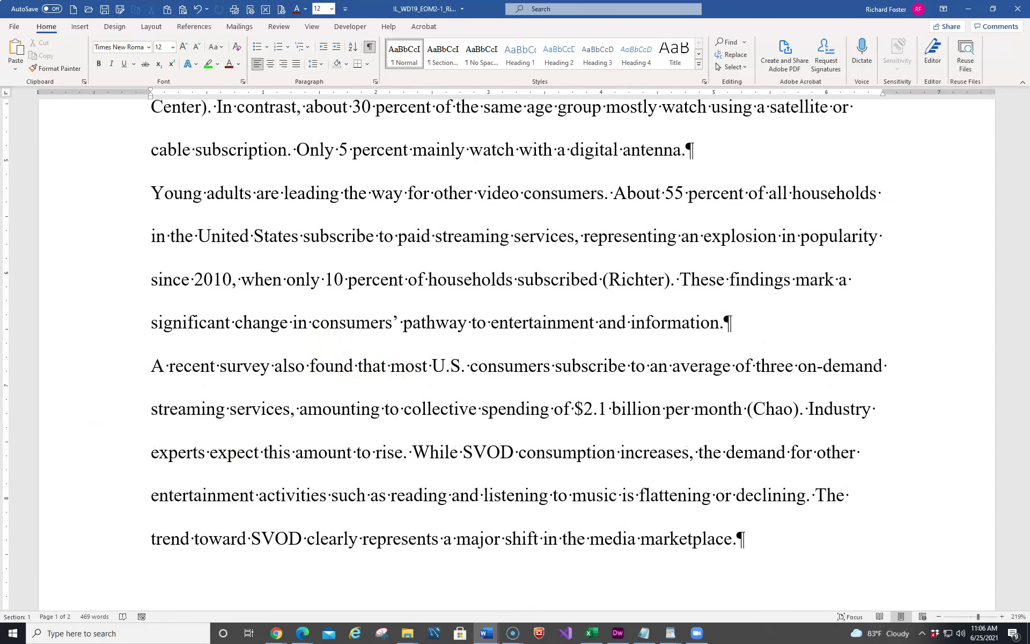
scroll(391, 322, up, 8)
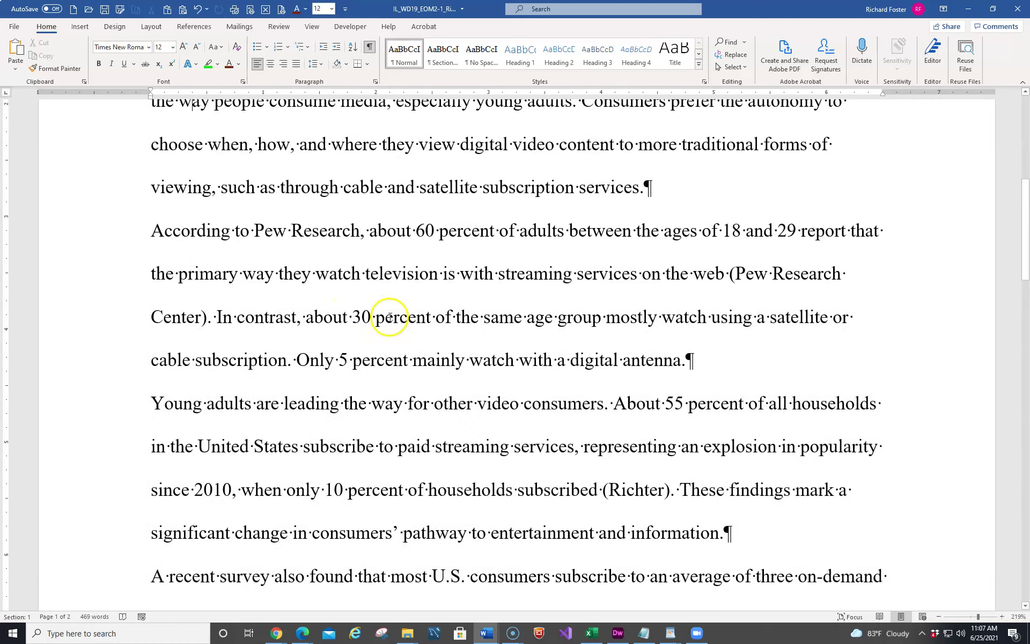
scroll(391, 322, down, 8)
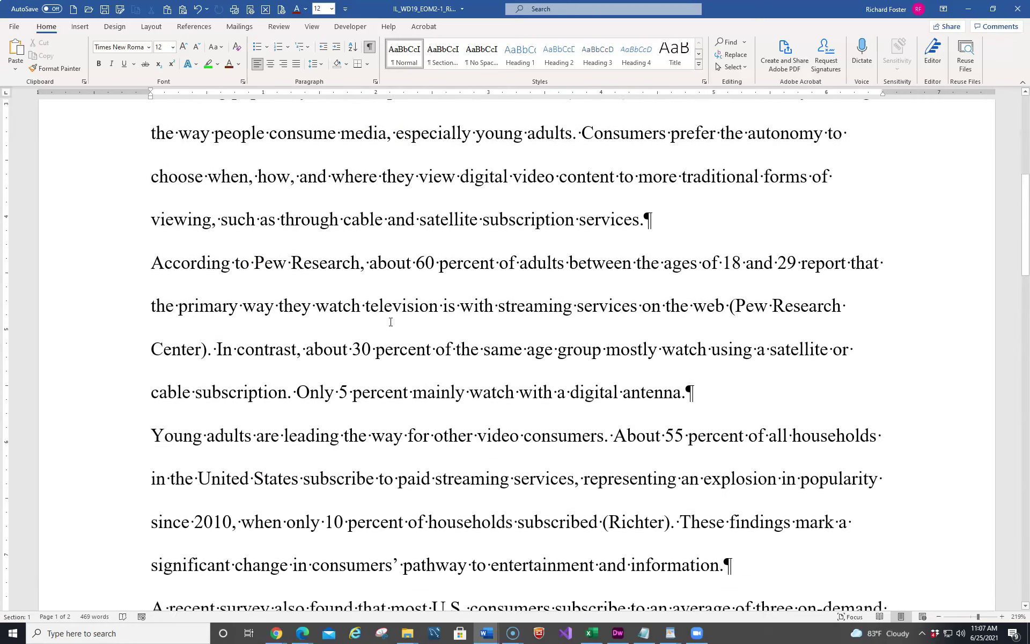
scroll(390, 322, down, 10)
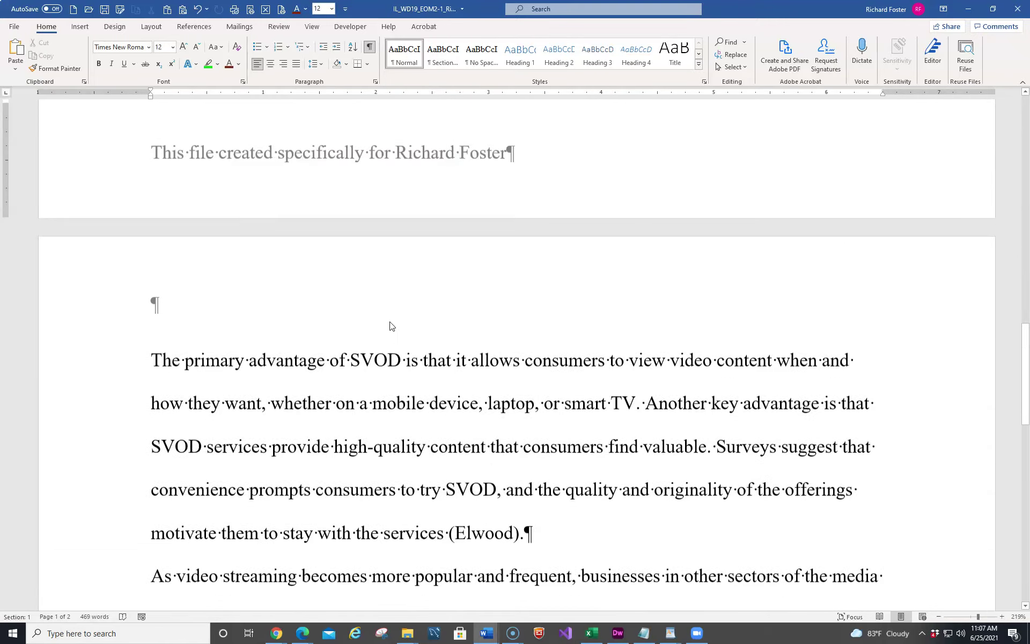
scroll(391, 322, down, 10)
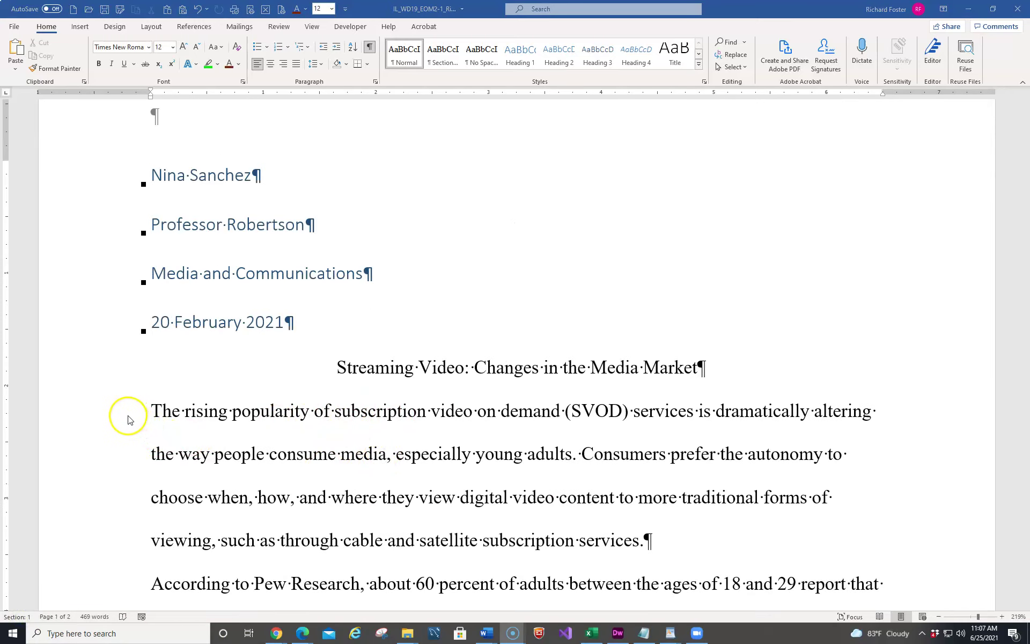
scroll(132, 421, down, 7)
scroll(134, 427, down, 3)
Apply the Normal style to the four lines above the title, from the student's name through the date.
scroll(134, 427, up, 12)
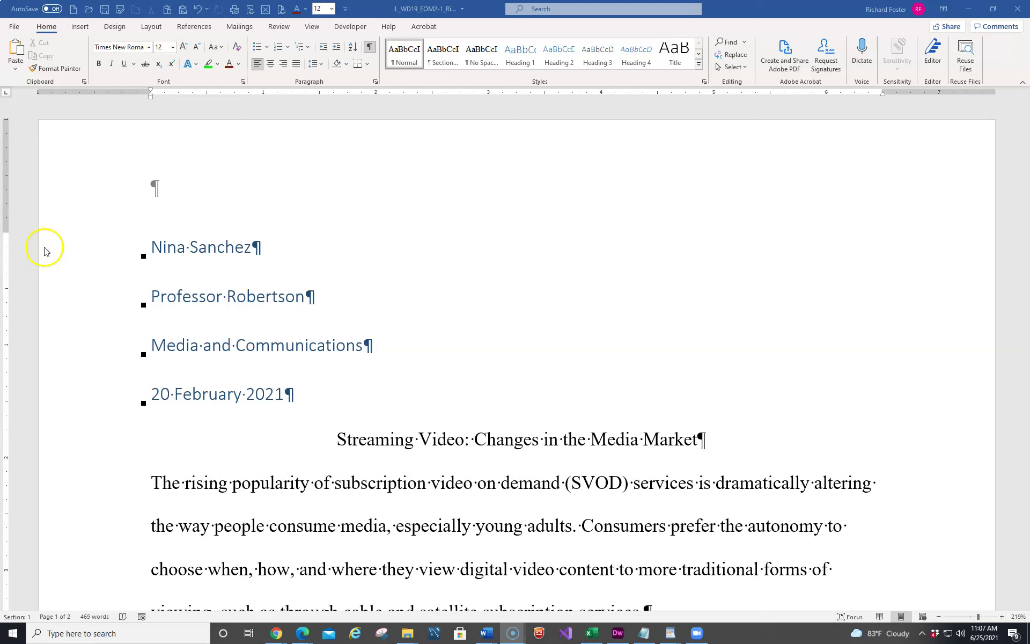
drag(39, 247, 37, 385)
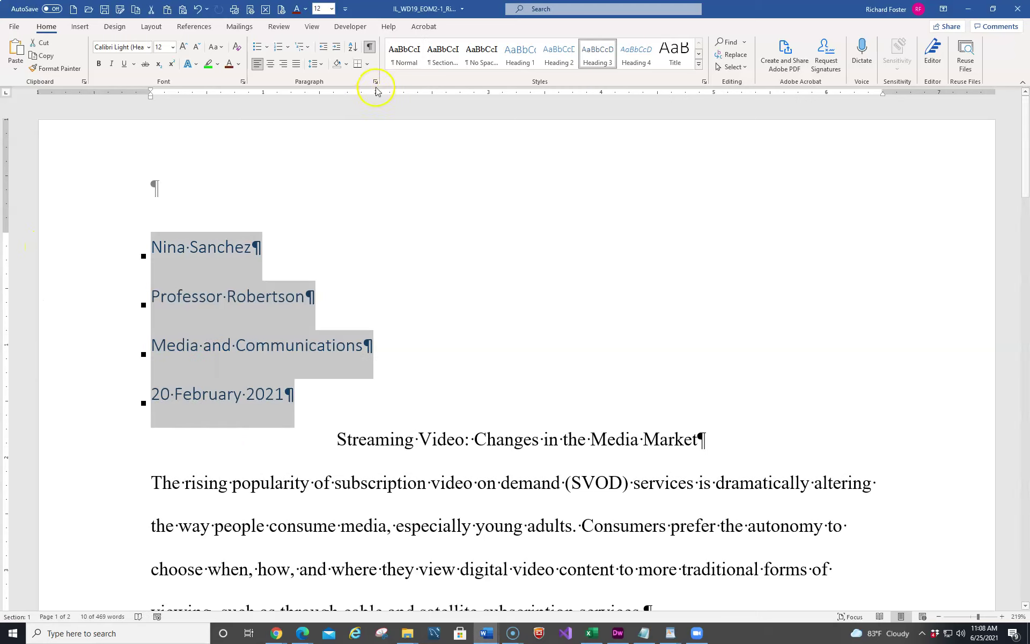
click(398, 63)
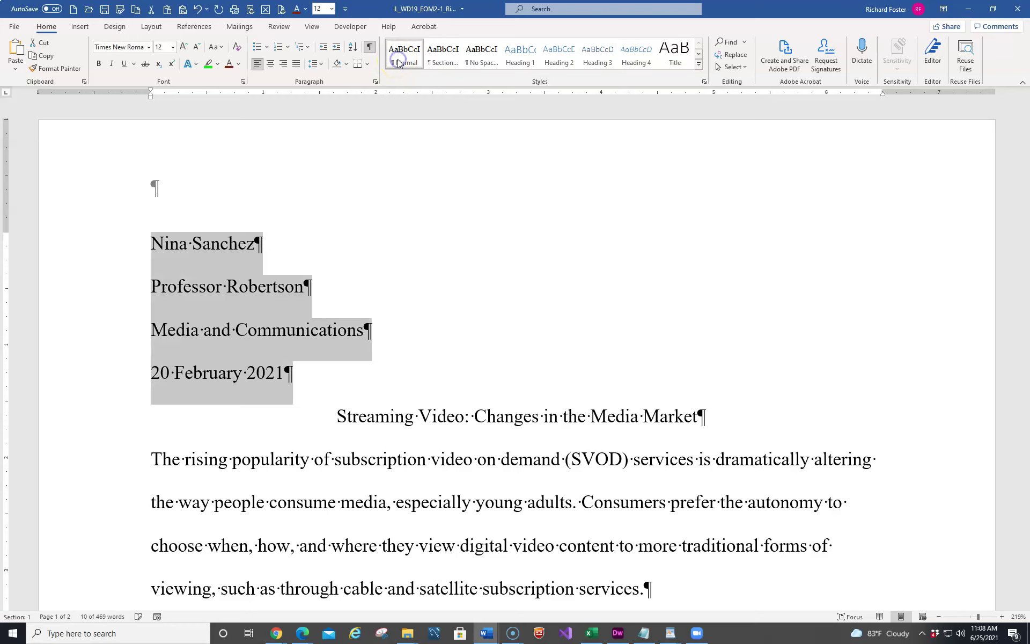
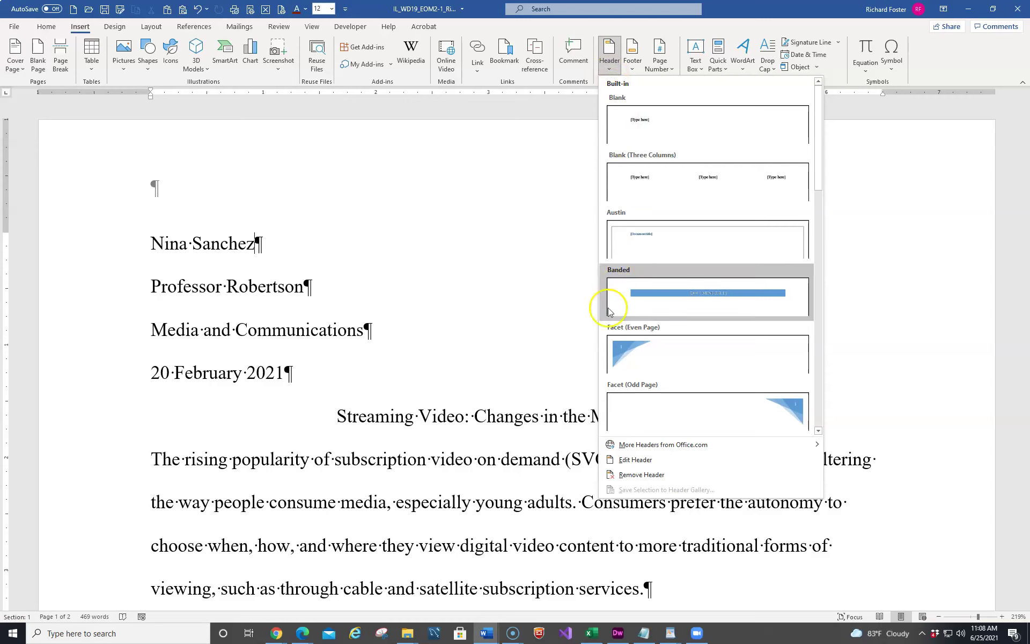
Edit the page header, right-align its empty paragraph, and return to the document body.
click(631, 462)
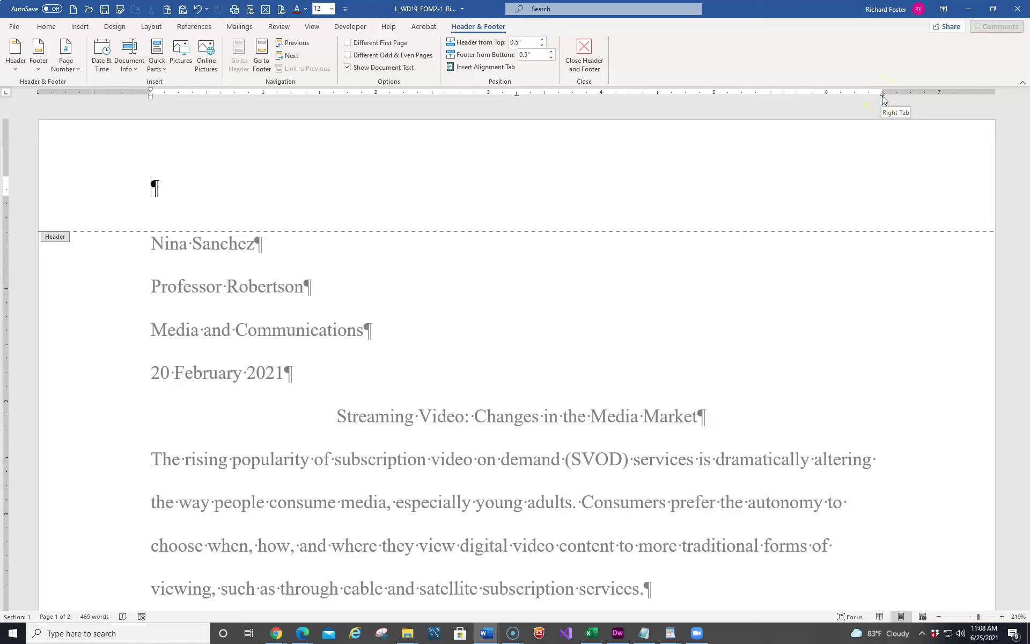
click(43, 28)
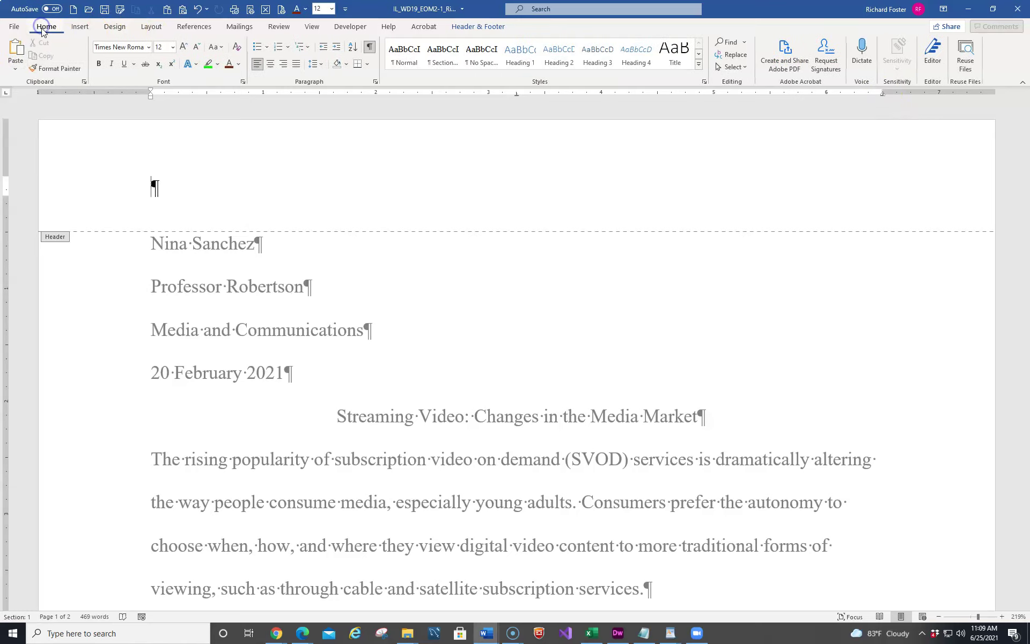
click(287, 65)
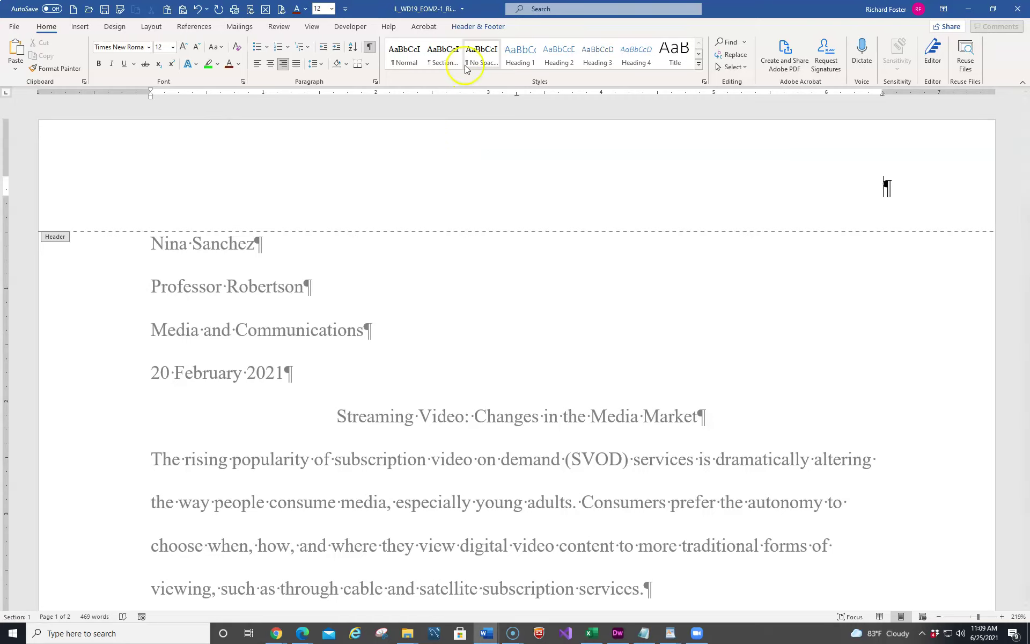
click(468, 28)
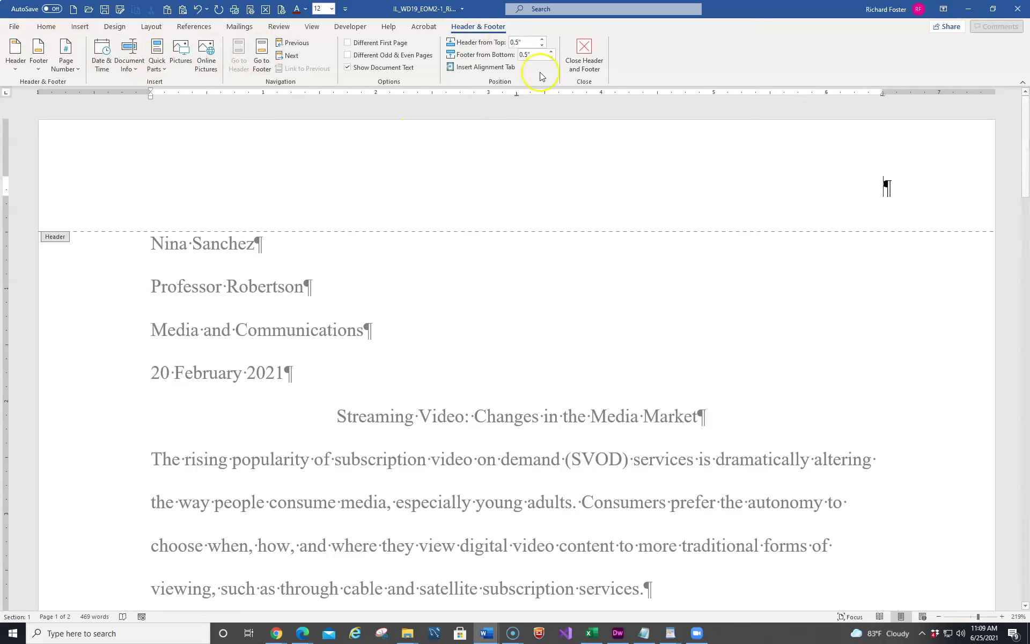
click(583, 50)
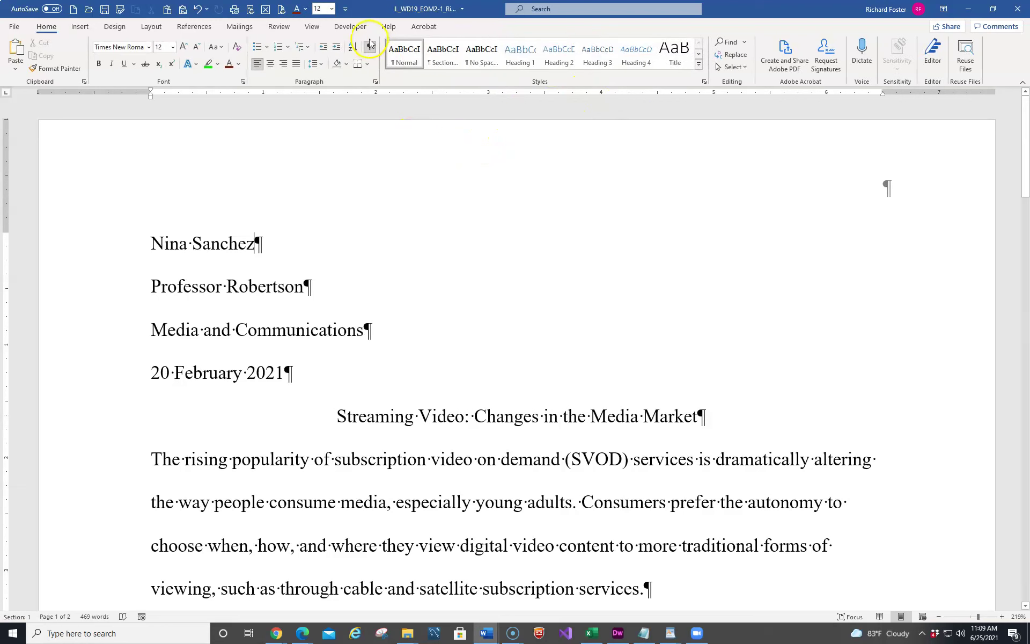
Open the page header for editing and enter the student's last name followed by a space in the right-aligned paragraph.
click(75, 27)
click(612, 69)
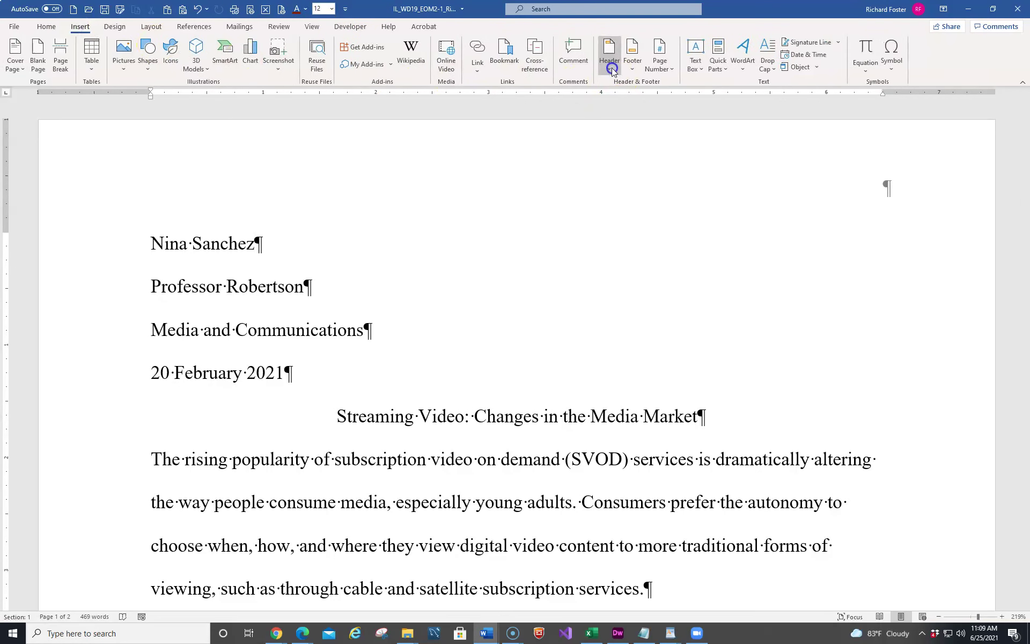
click(627, 460)
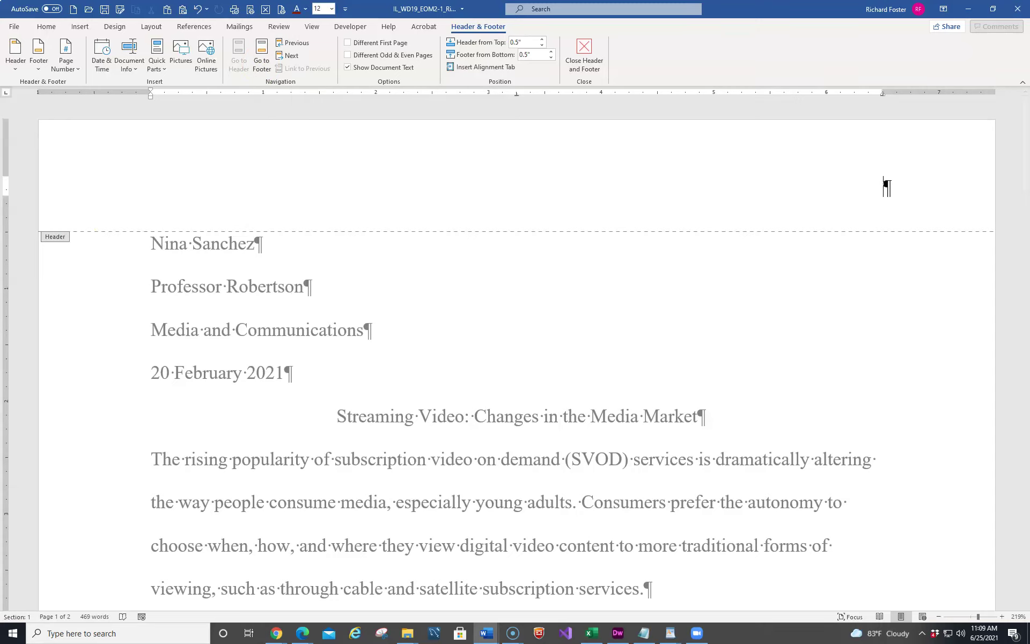
click(184, 175)
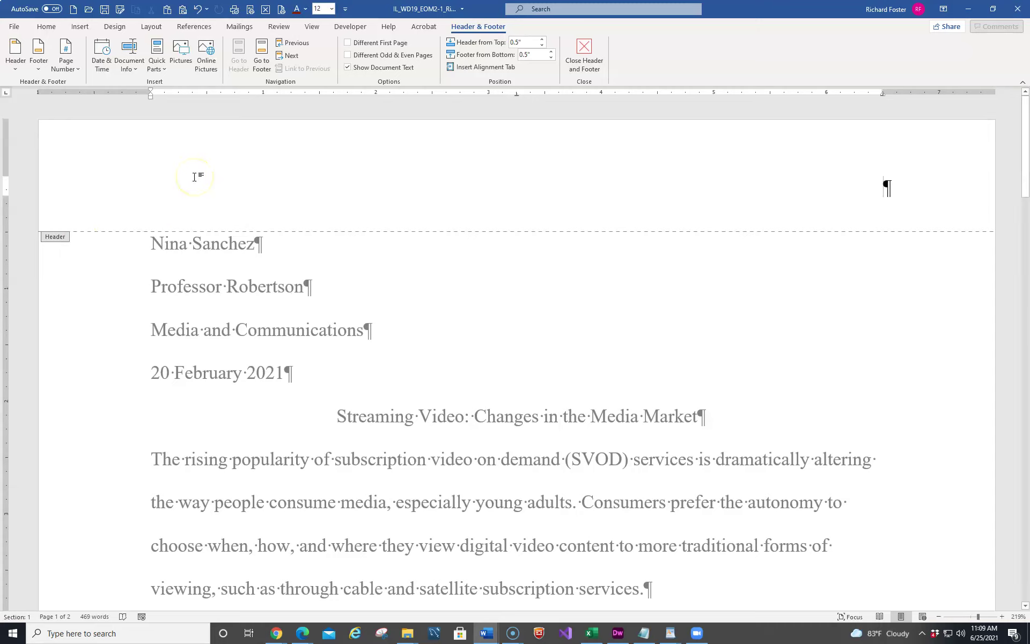
text(Sanchez)
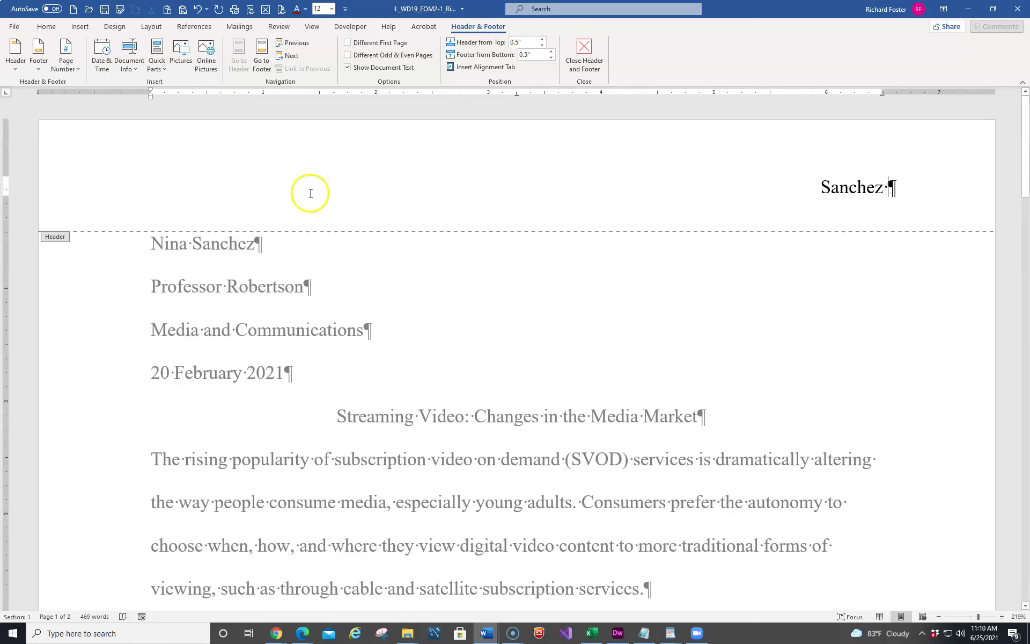
Insert a Plain Number page number at the current position in the header and return to the document body.
click(78, 72)
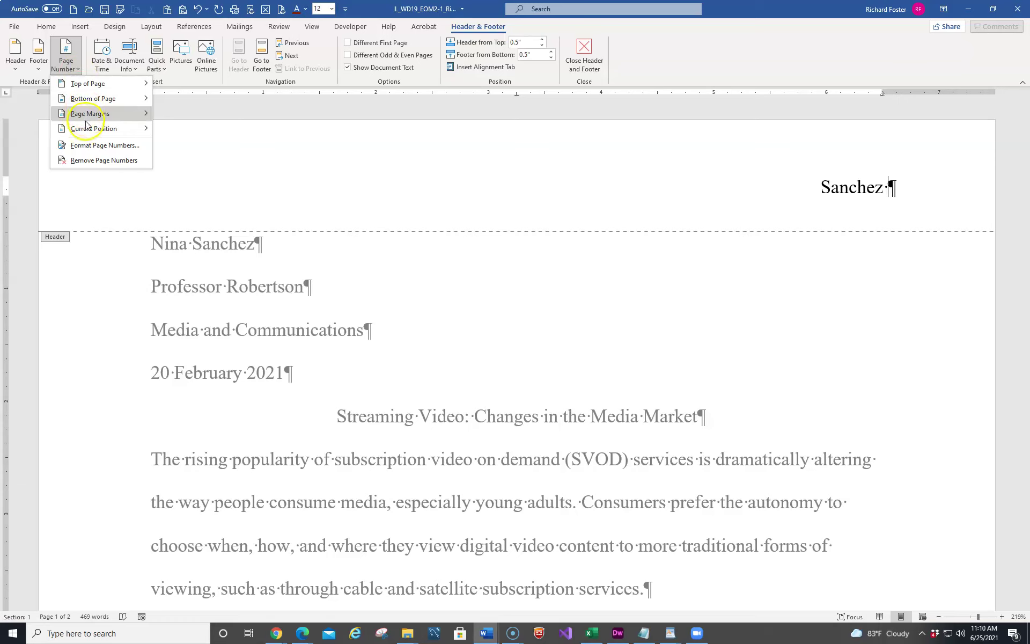
mouse_move(88, 131)
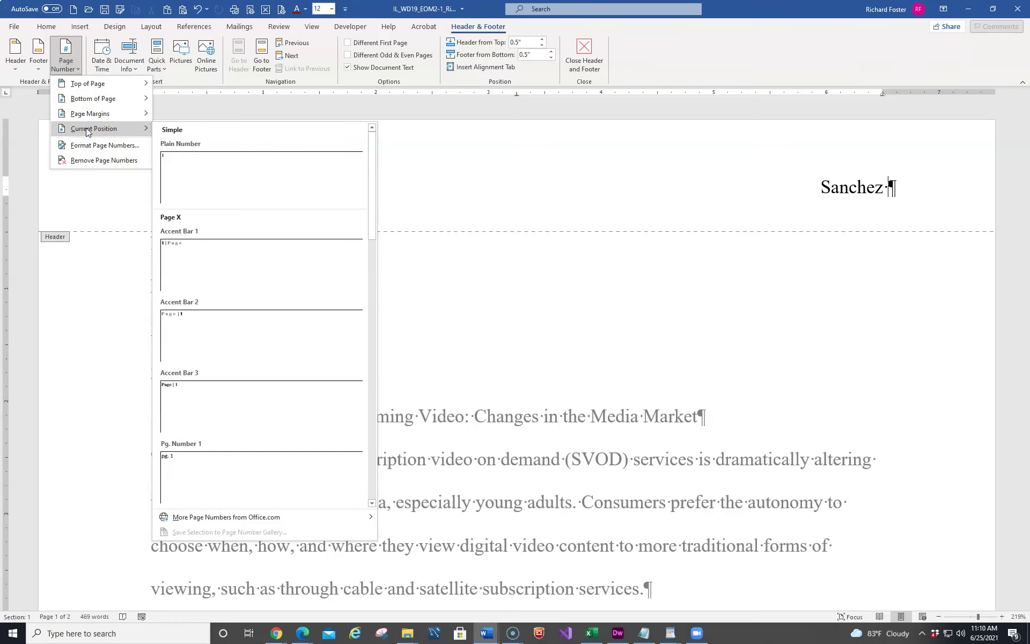
click(188, 171)
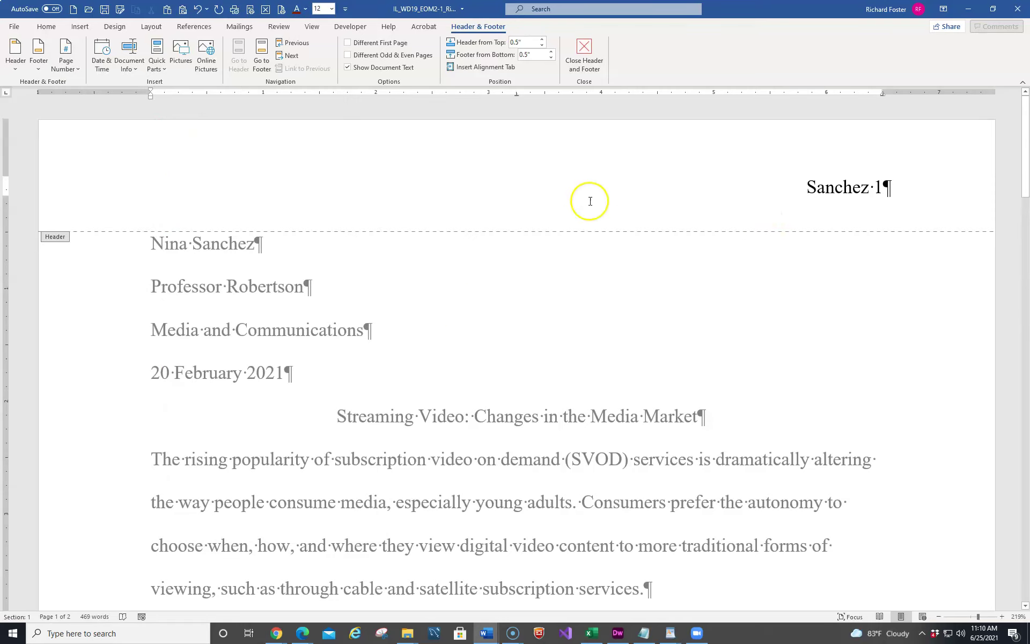
click(584, 51)
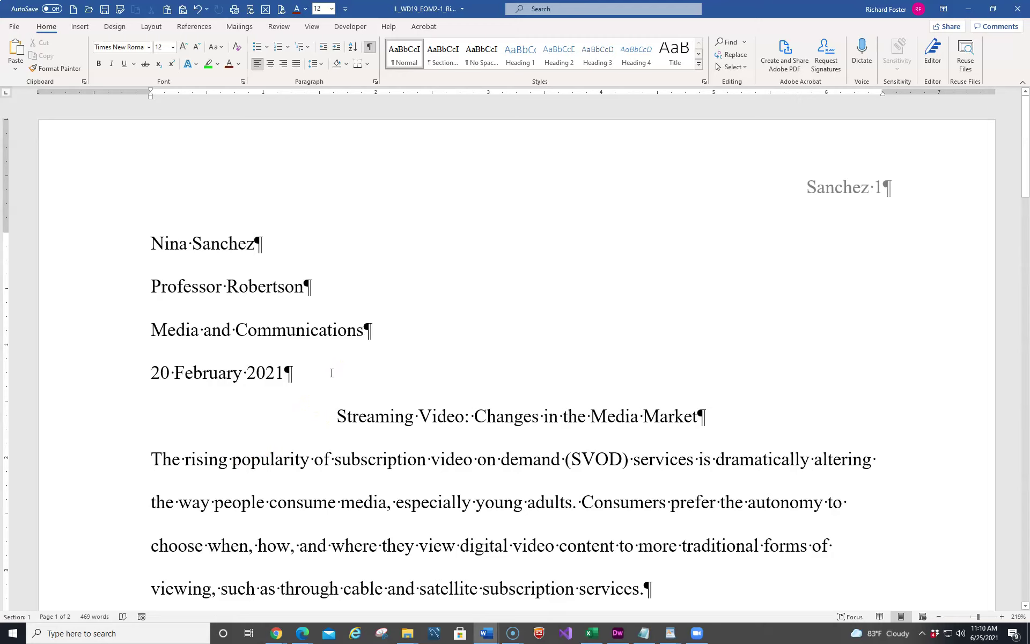
Give all body paragraphs, from the first one through the last one above Works Cited, a 0.5-inch first-line indent and check the paragraph settings.
click(150, 460)
scroll(247, 456, down, 4)
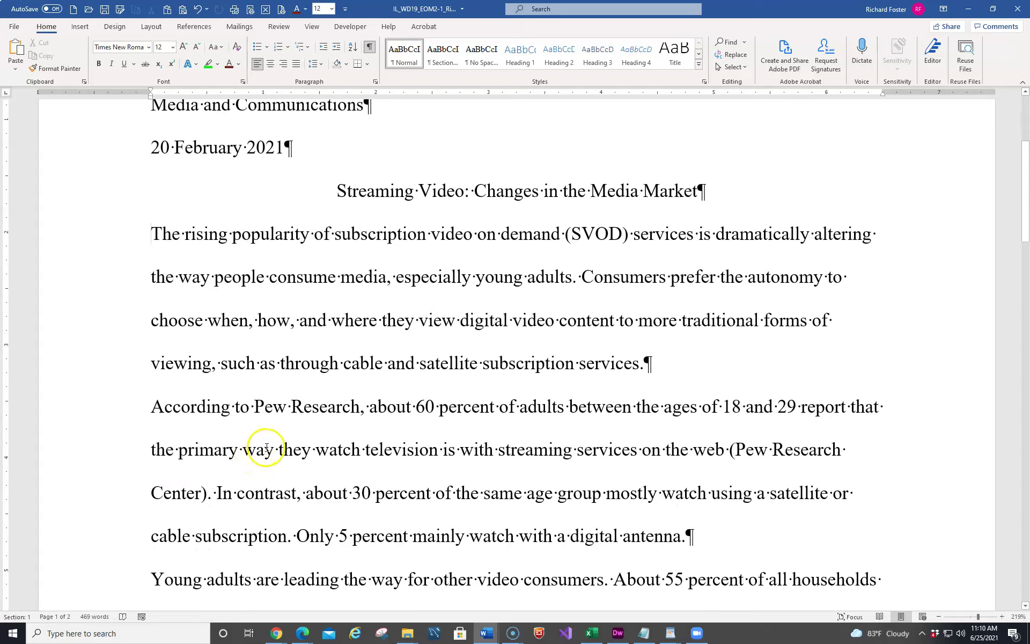
scroll(270, 450, down, 10)
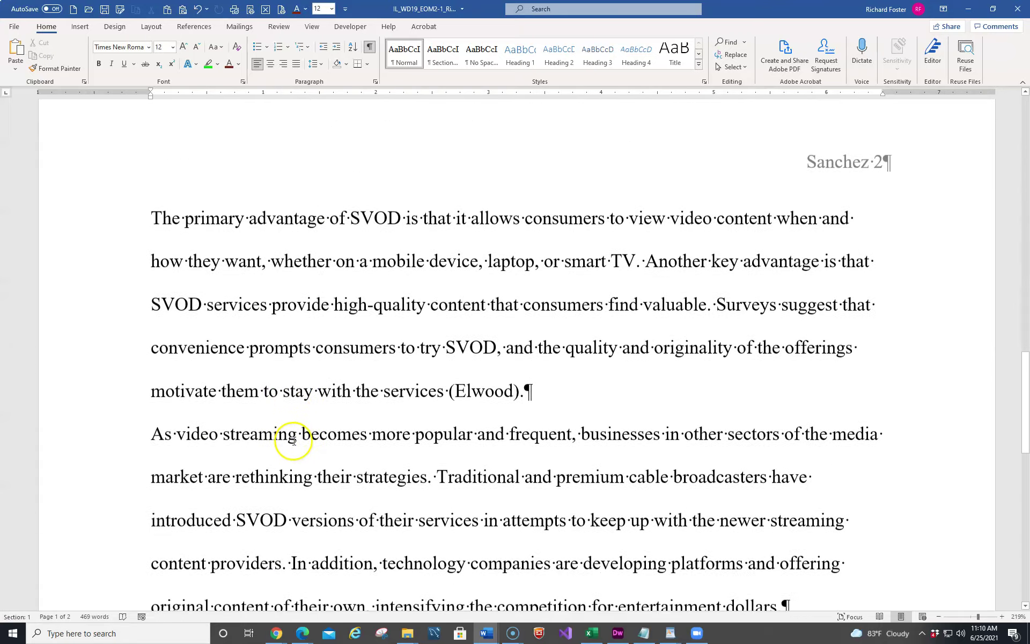
scroll(295, 445, down, 2)
scroll(296, 450, up, 2)
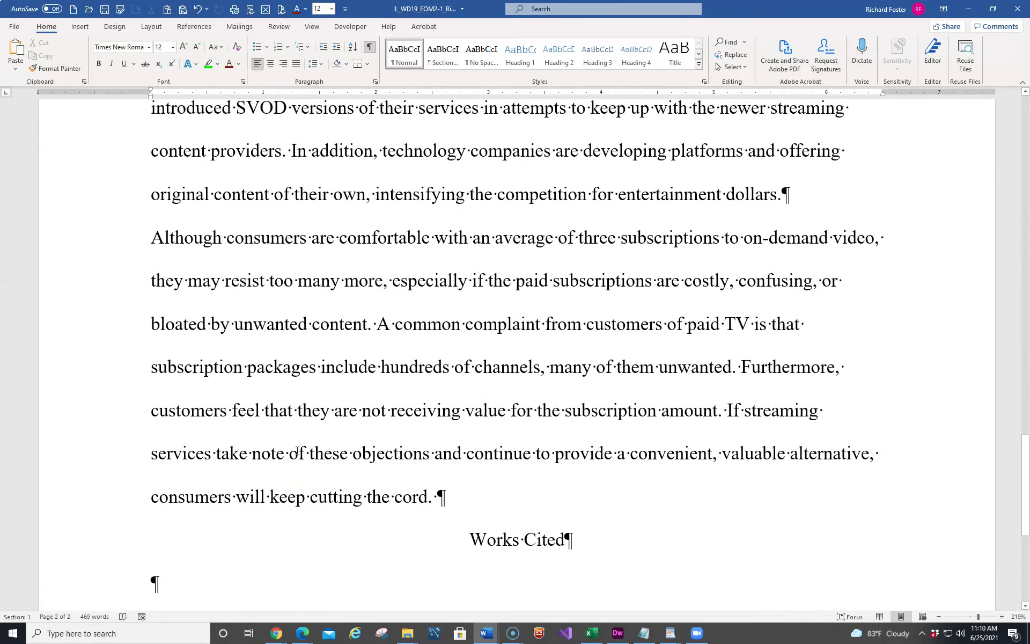
scroll(297, 451, up, 1)
scroll(300, 451, down, 2)
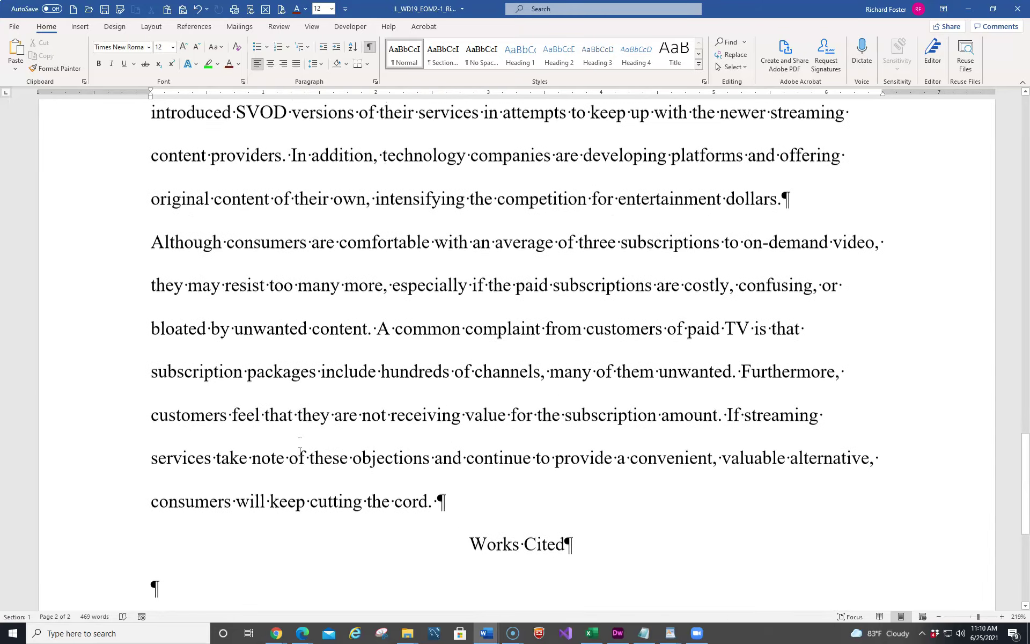
scroll(300, 451, down, 4)
scroll(302, 450, up, 7)
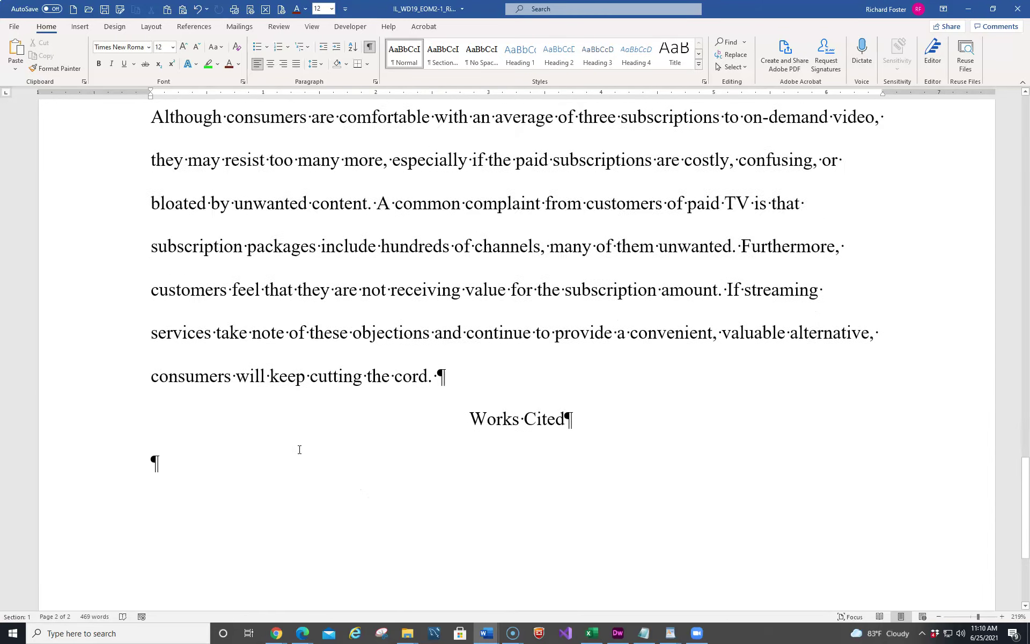
scroll(302, 449, up, 2)
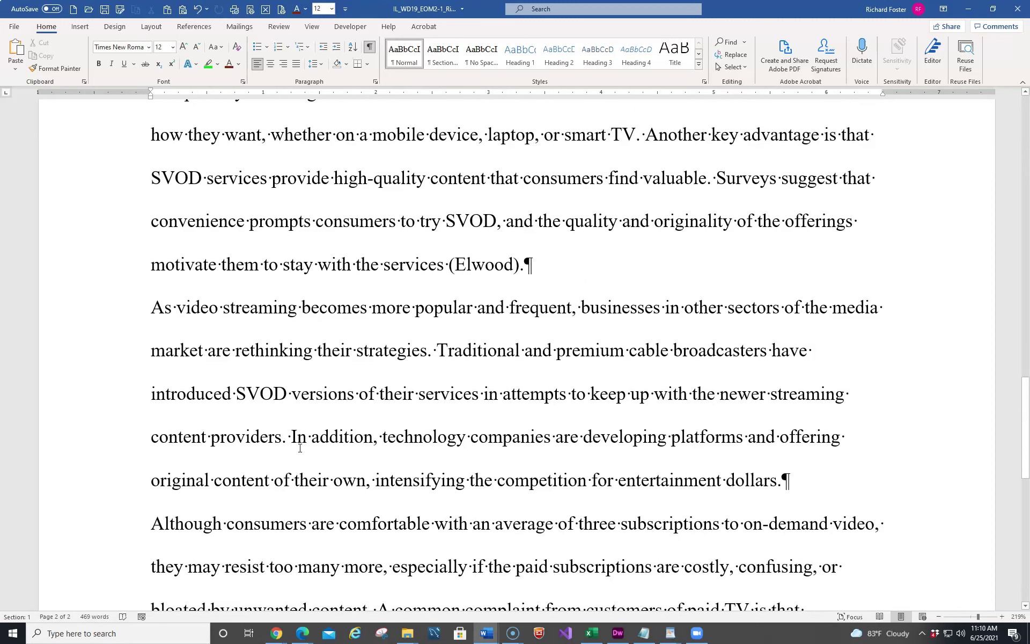
scroll(356, 437, down, 5)
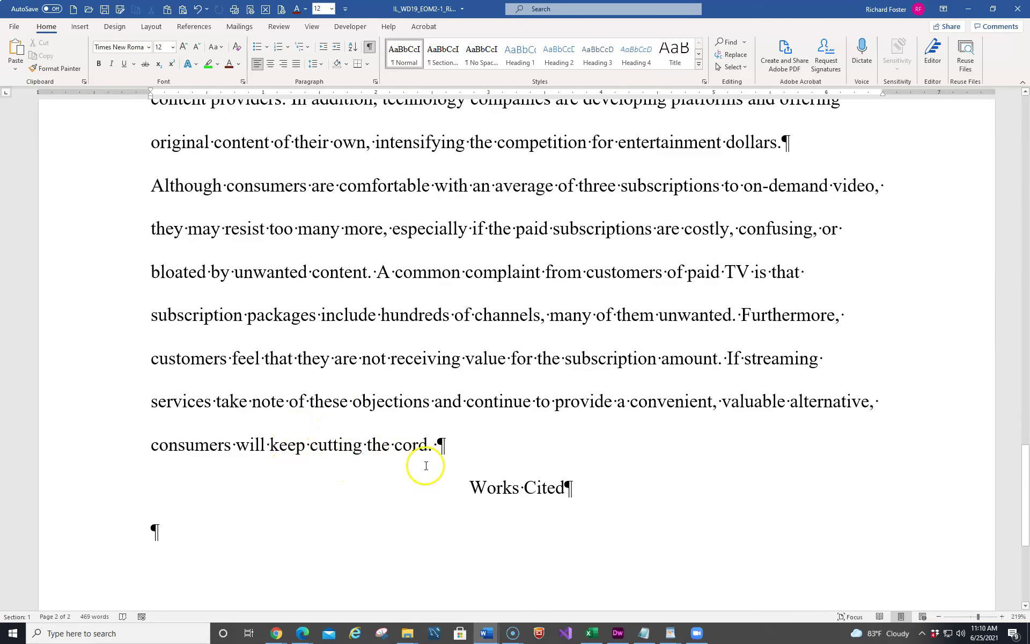
shift+click(433, 448)
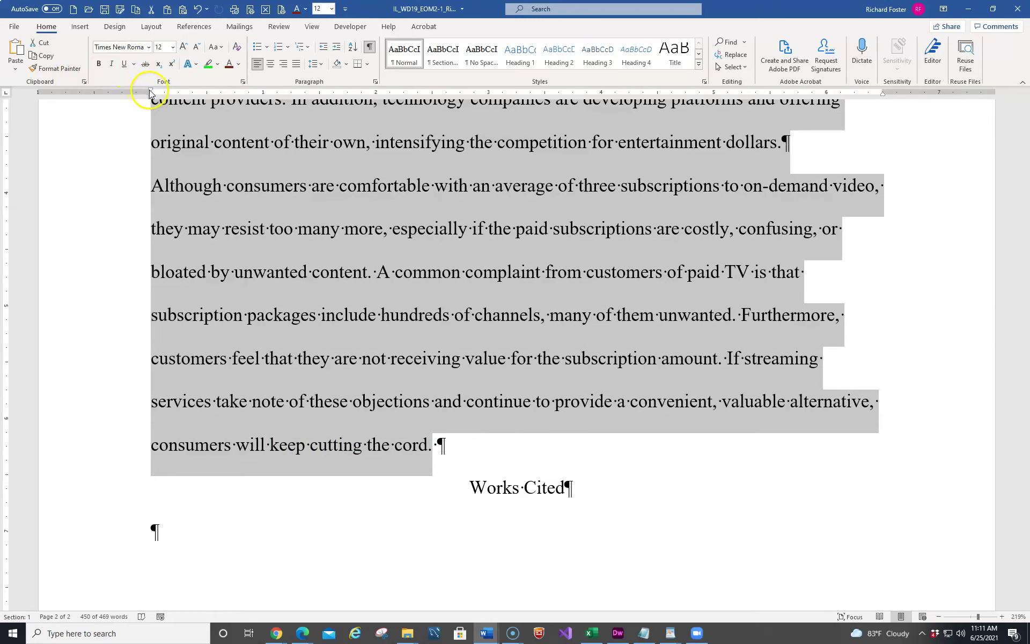
drag(152, 93, 207, 91)
click(376, 82)
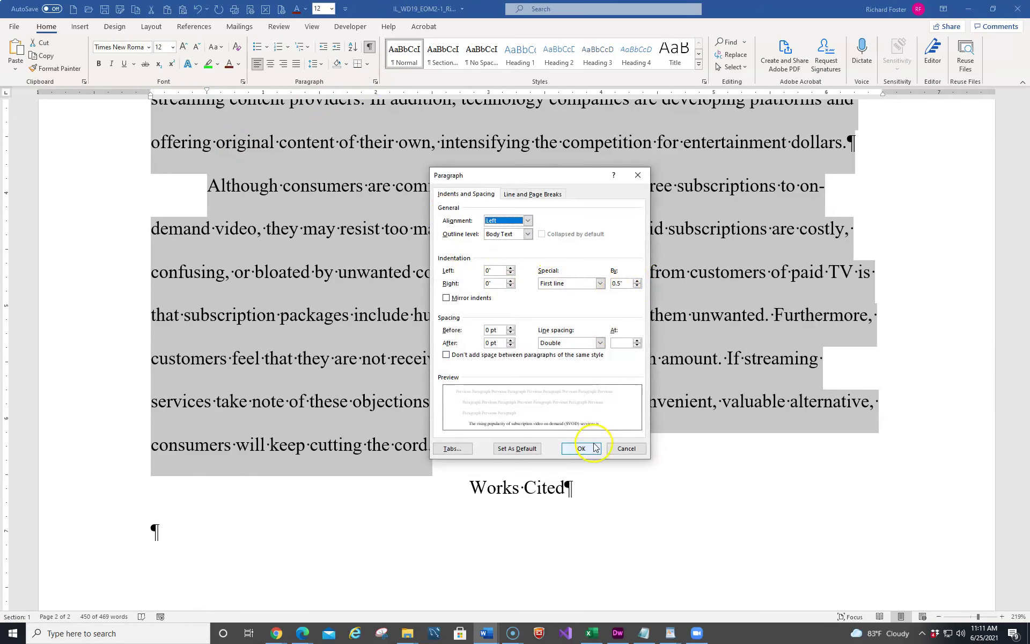
click(623, 450)
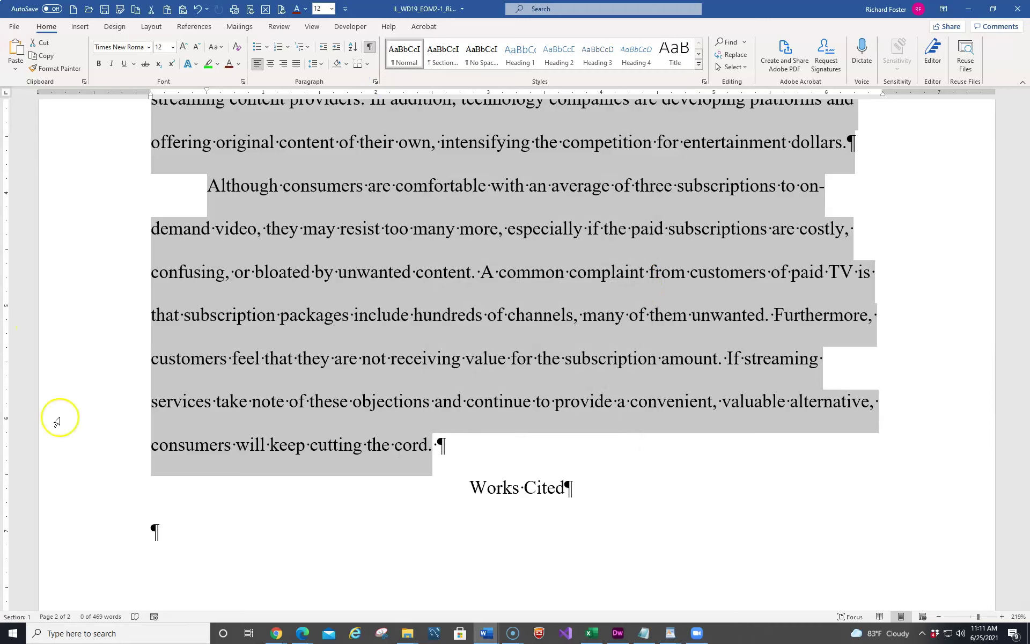
click(354, 531)
Look through both pages to check the first-line indents of the body paragraphs and the page header.
scroll(349, 531, down, 4)
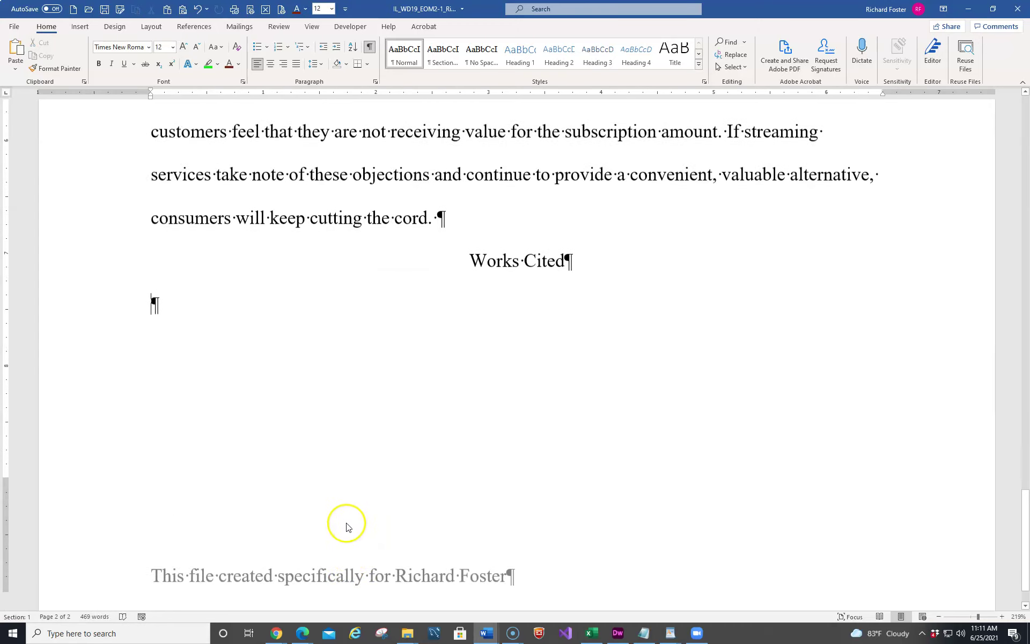
scroll(367, 459, up, 1)
scroll(362, 457, up, 8)
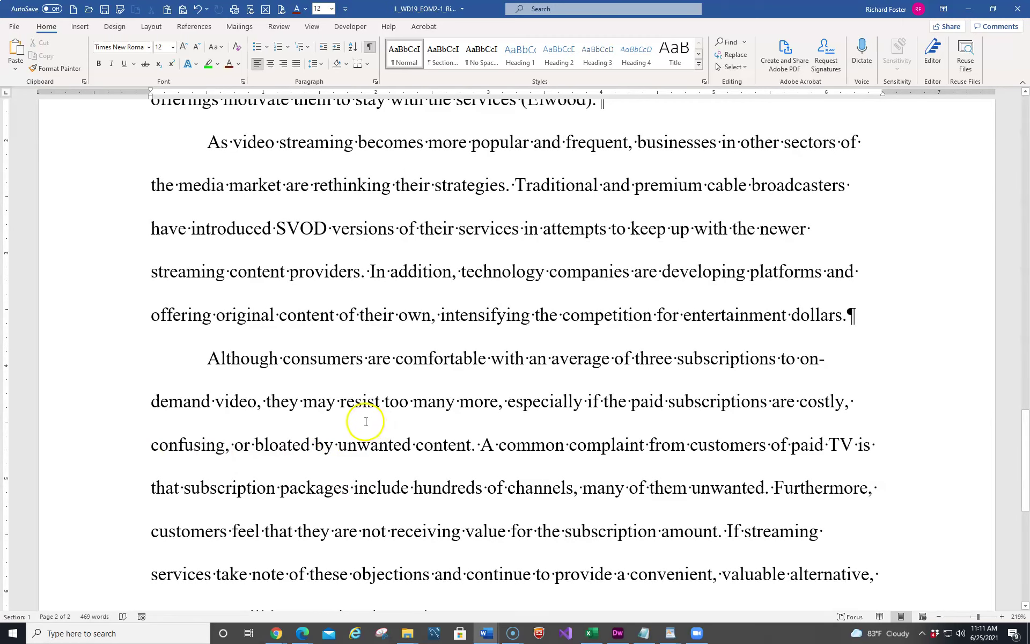
scroll(365, 421, up, 7)
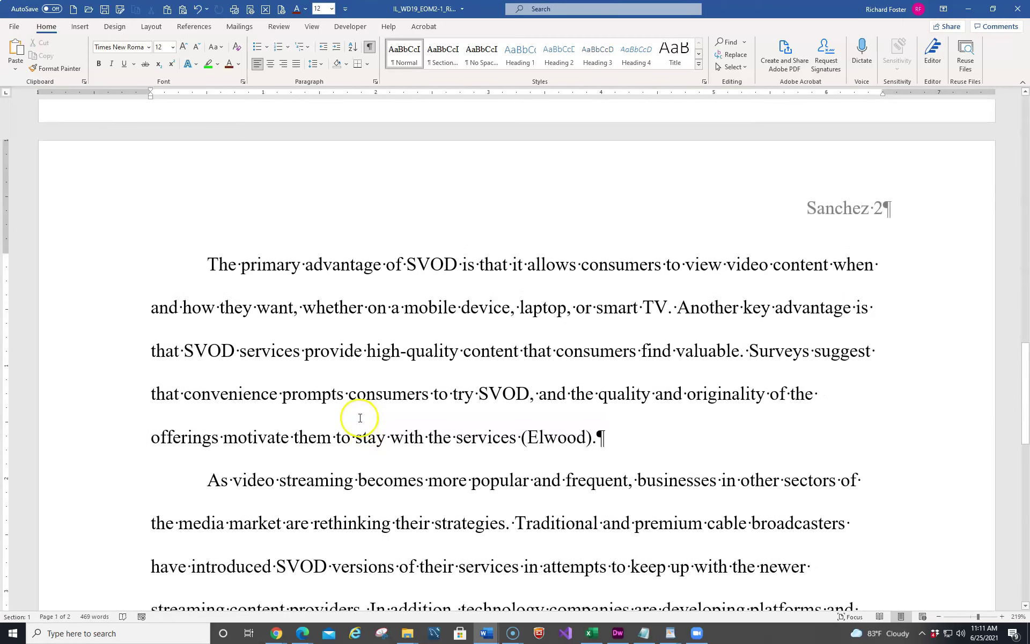
scroll(367, 418, up, 8)
scroll(370, 416, down, 5)
scroll(375, 416, down, 4)
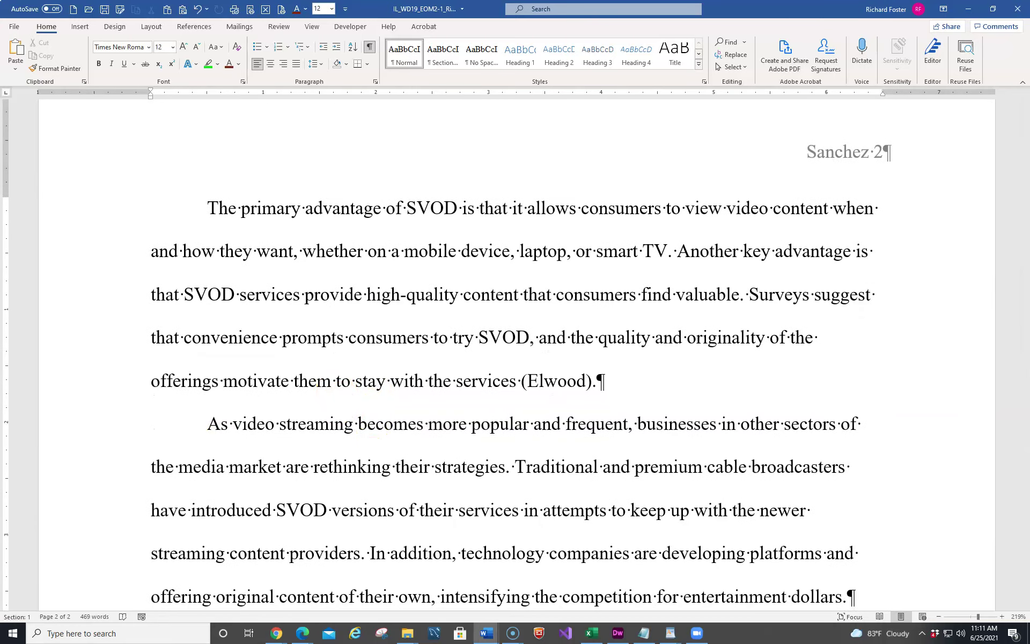
click(373, 553)
click(373, 554)
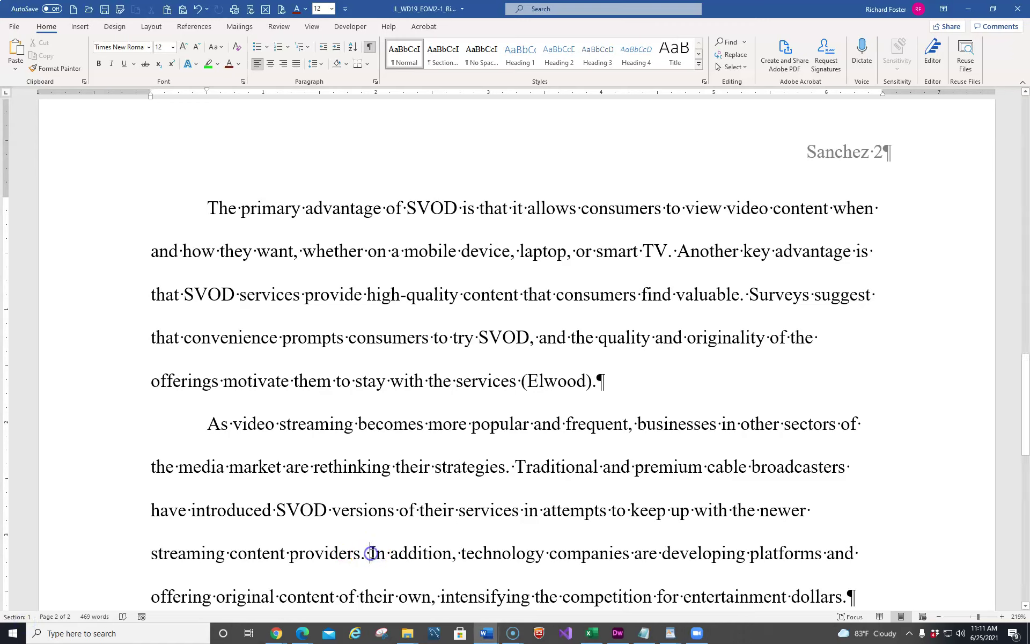
click(436, 429)
Search the document from its beginning for "In addition" and place the cursor at the start of that sentence.
key(ctrl+Home)
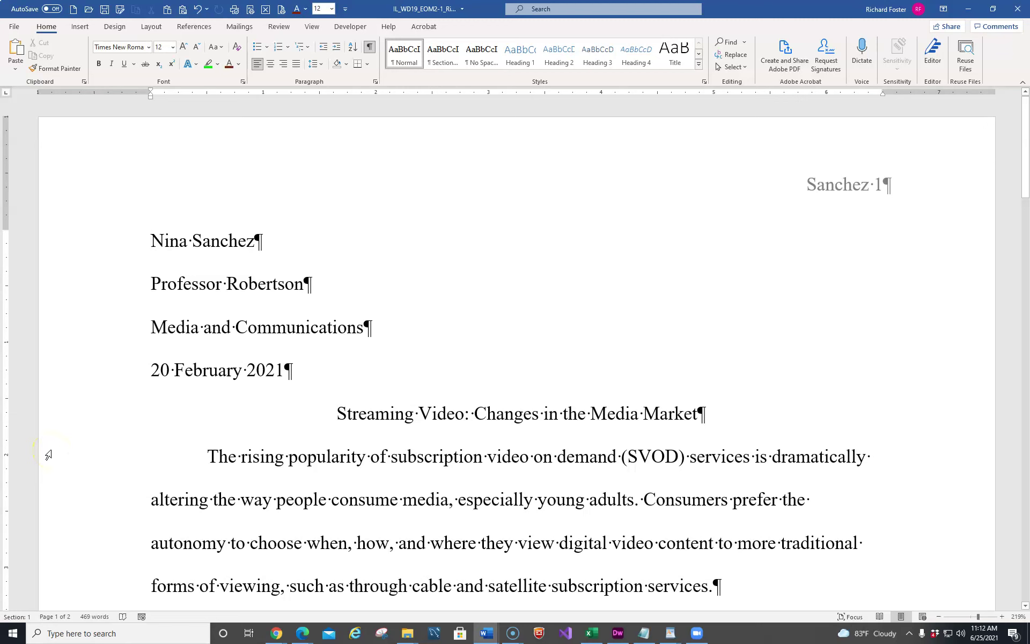
key(ctrl+f)
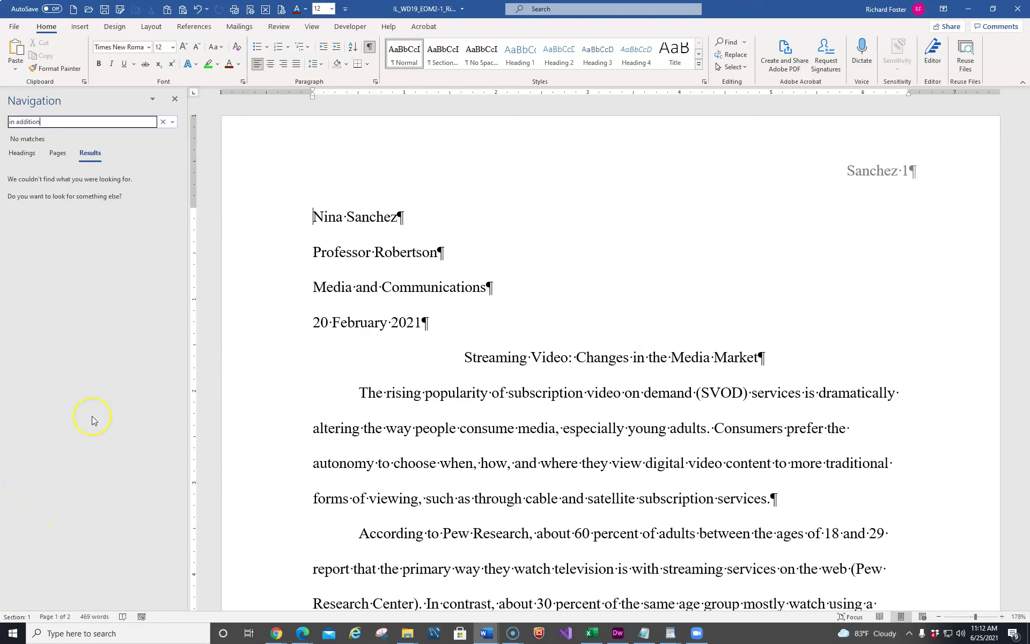
key(Return)
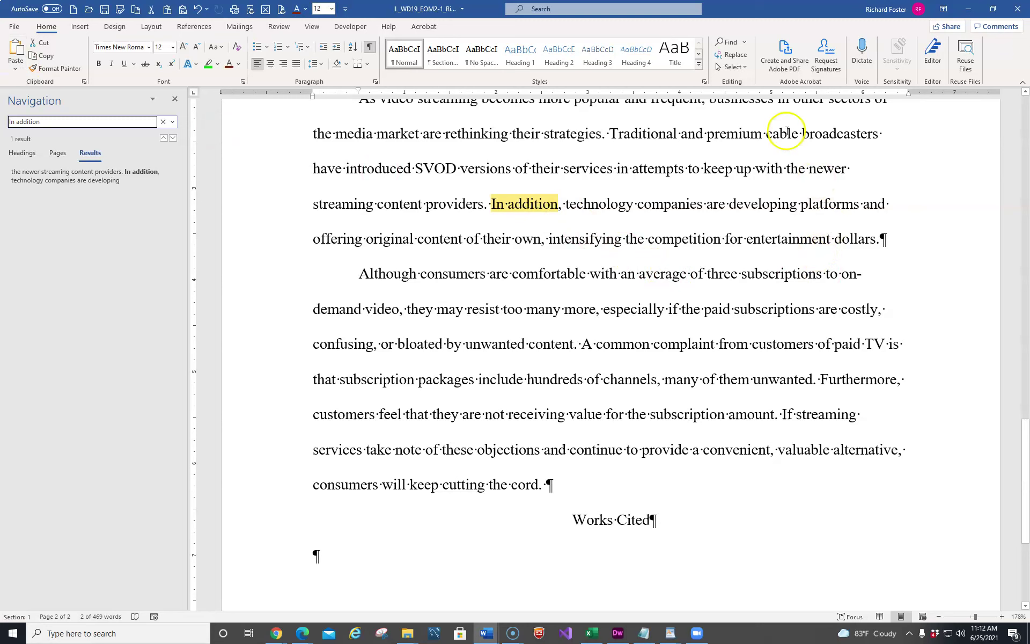
click(735, 54)
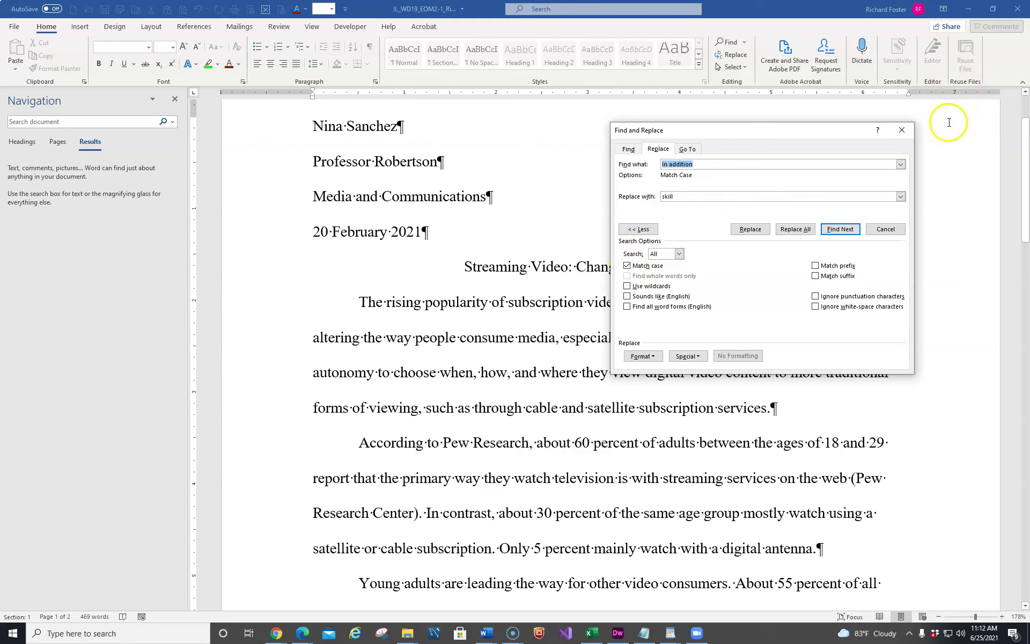
click(902, 130)
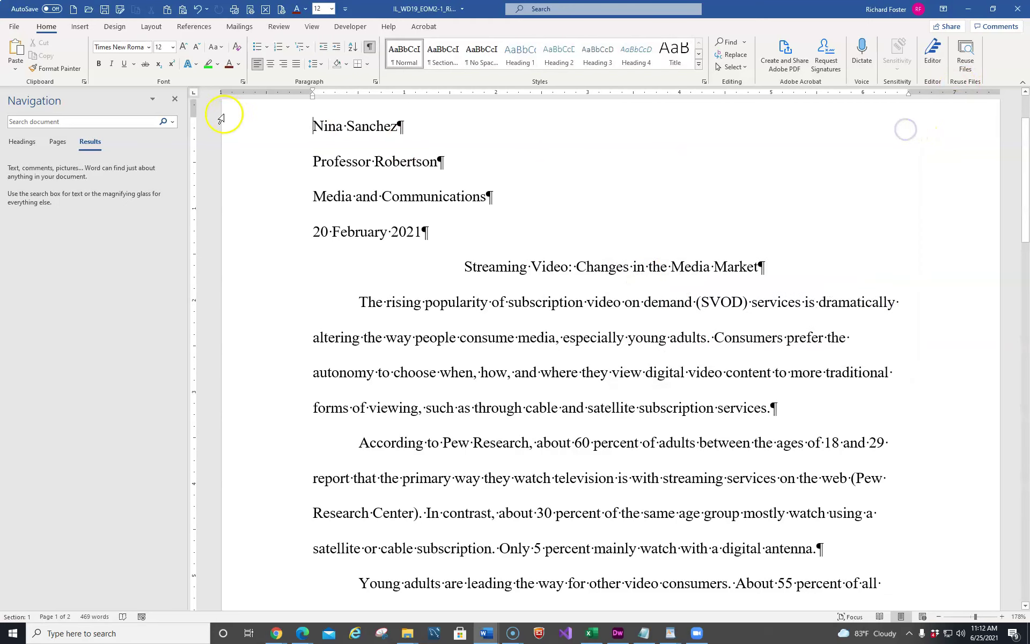
click(175, 99)
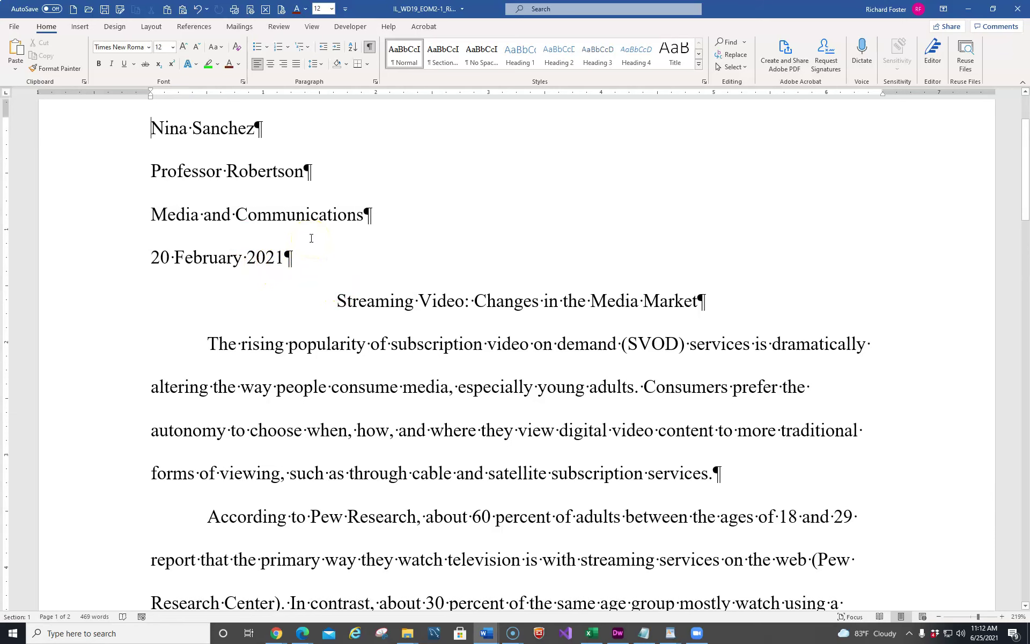
key(ctrl+f)
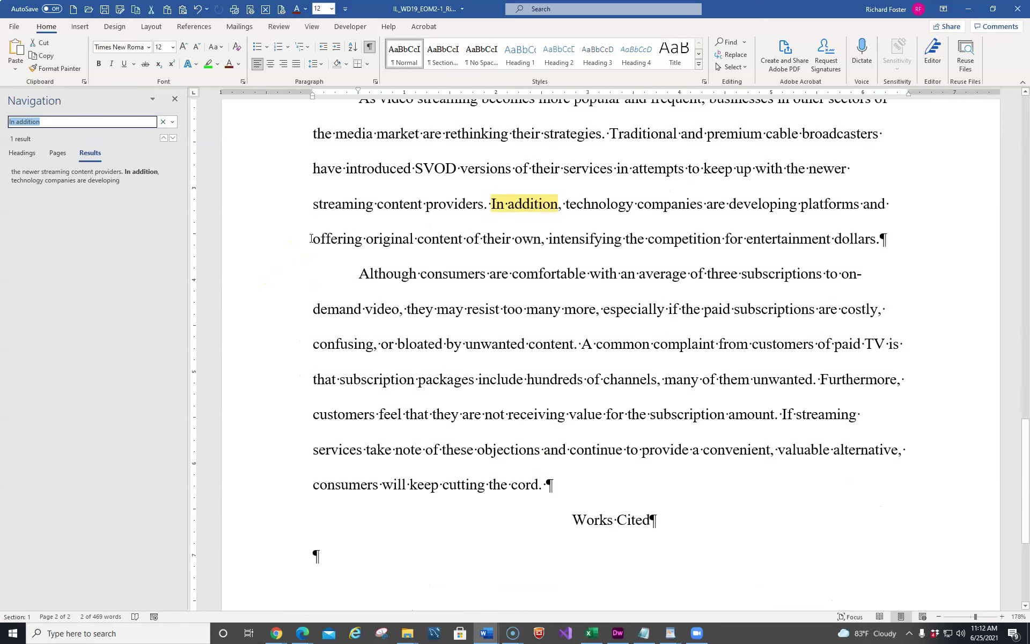
click(521, 204)
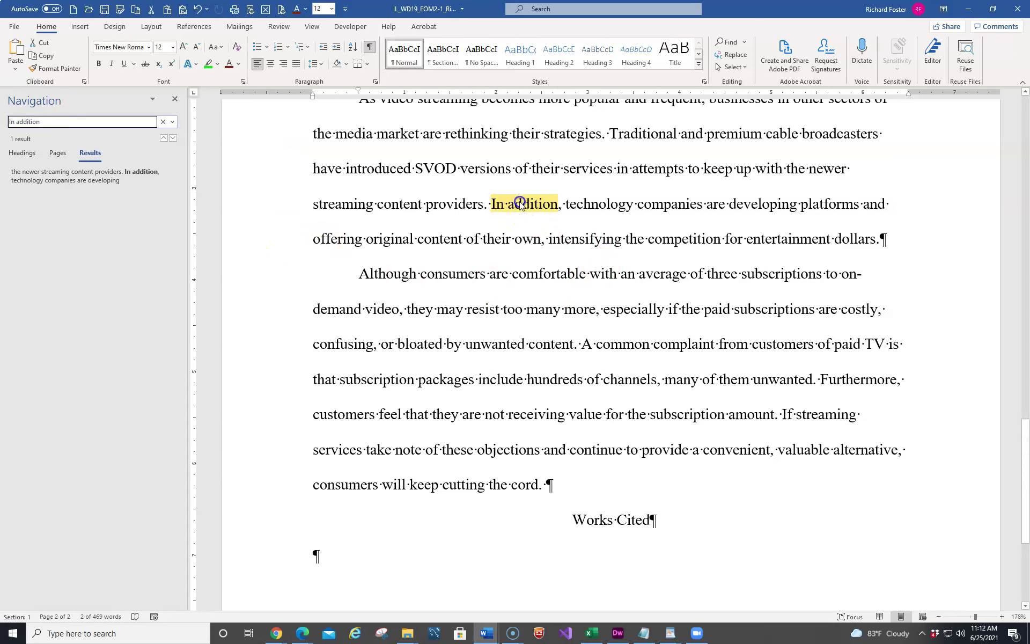
click(491, 204)
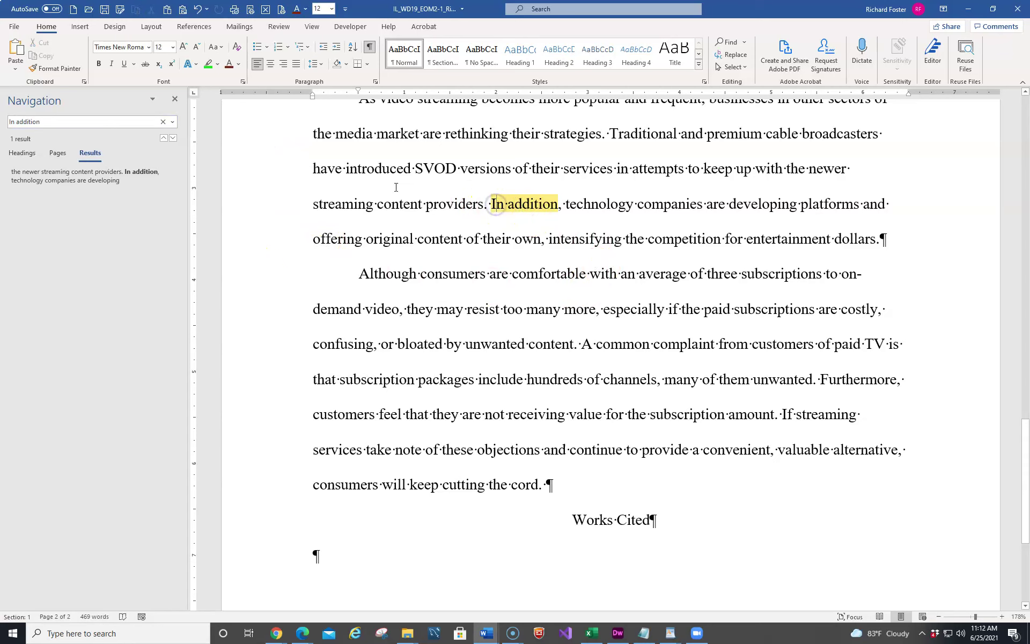
click(175, 99)
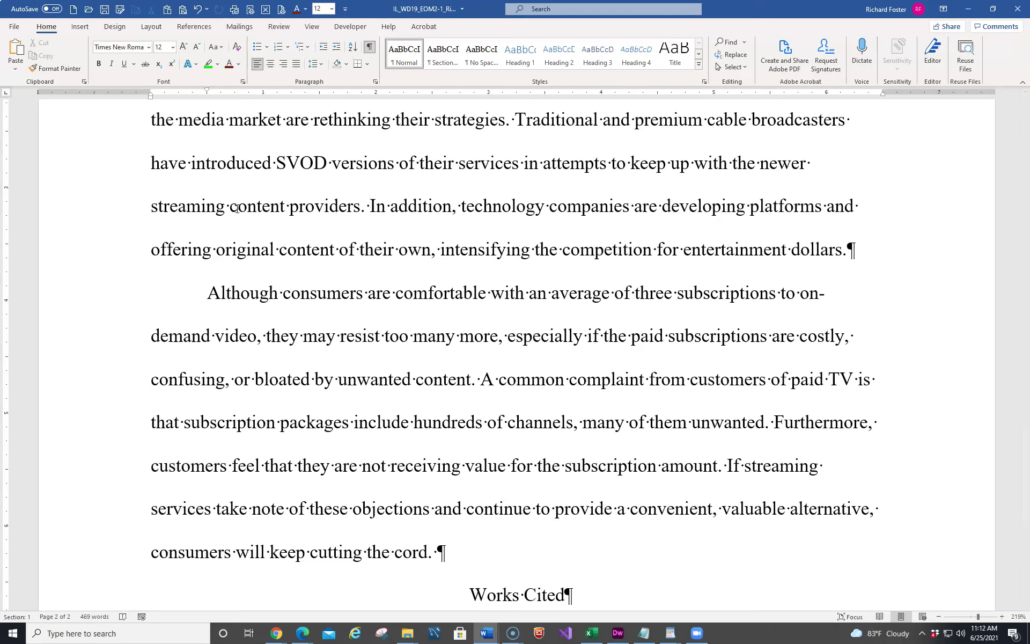
click(236, 208)
click(340, 203)
click(191, 27)
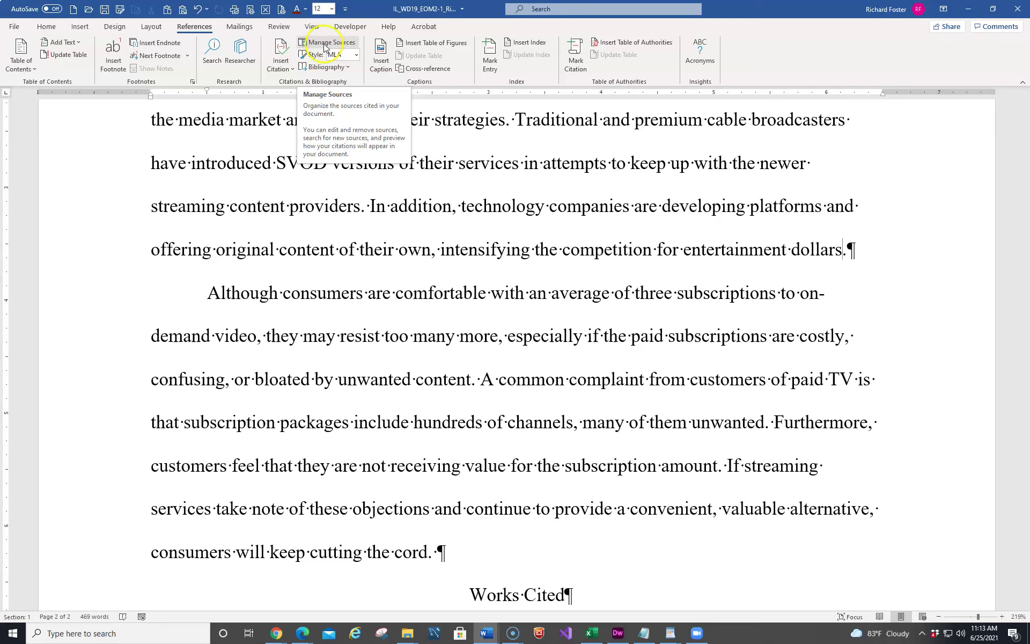
click(294, 68)
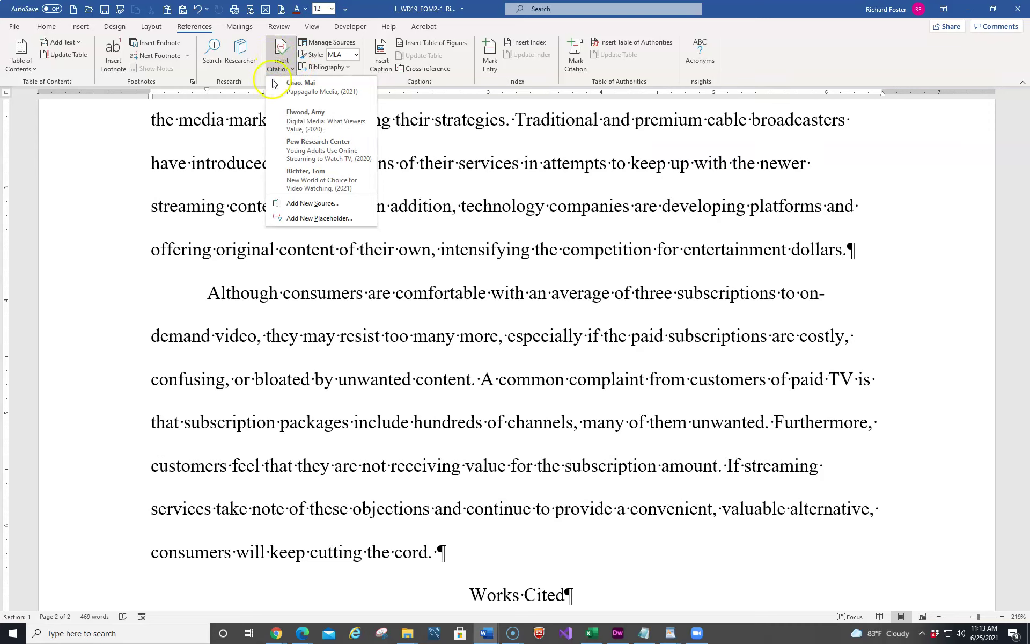
click(300, 205)
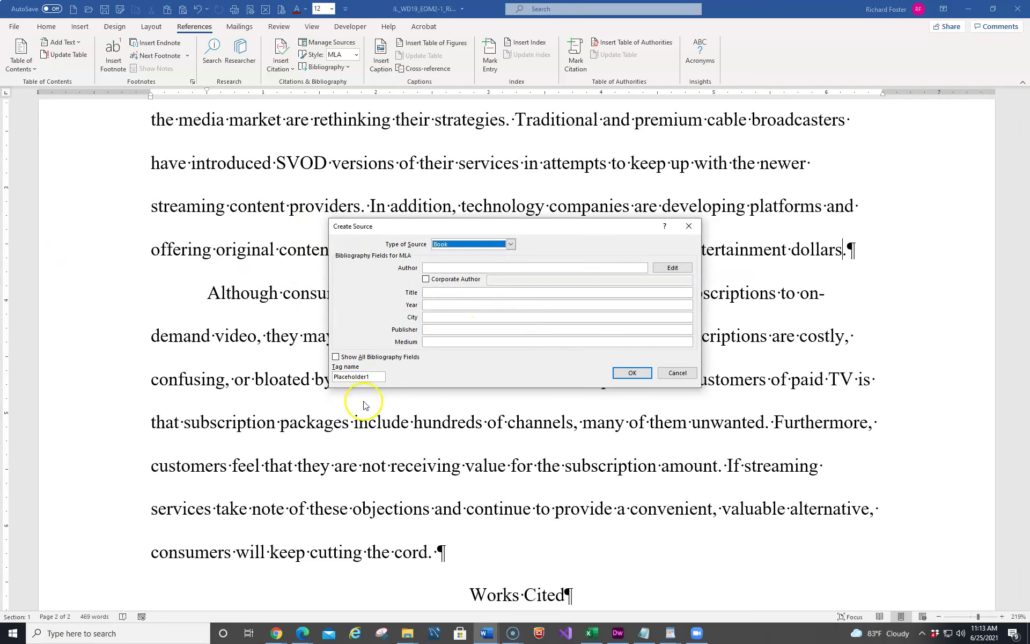
click(675, 374)
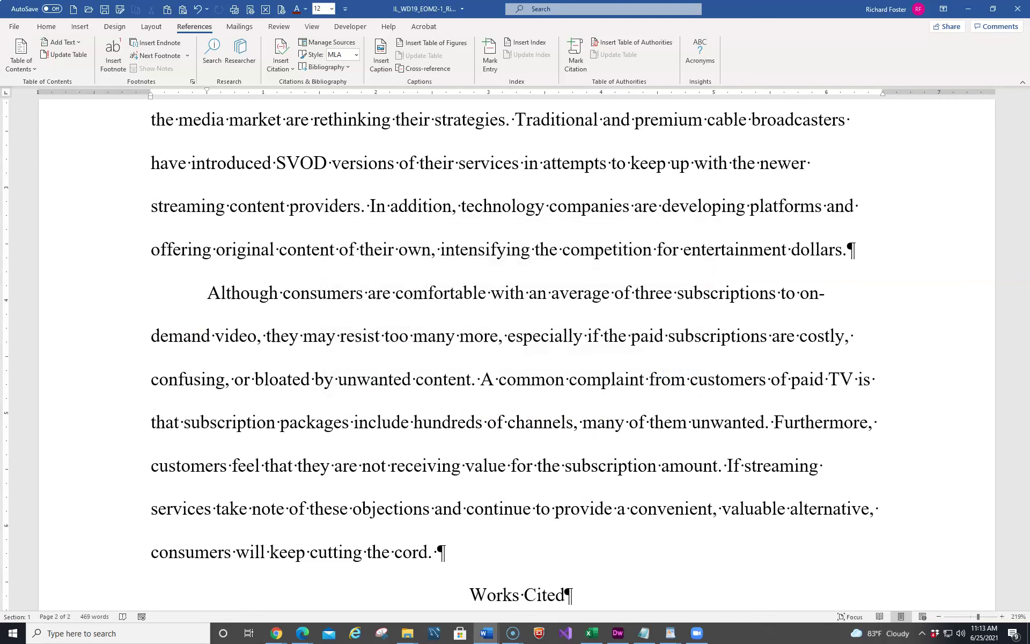
Switch to the instructions document, read the web site source details in Figure 1, and return to the paper.
key(alt+Tab)
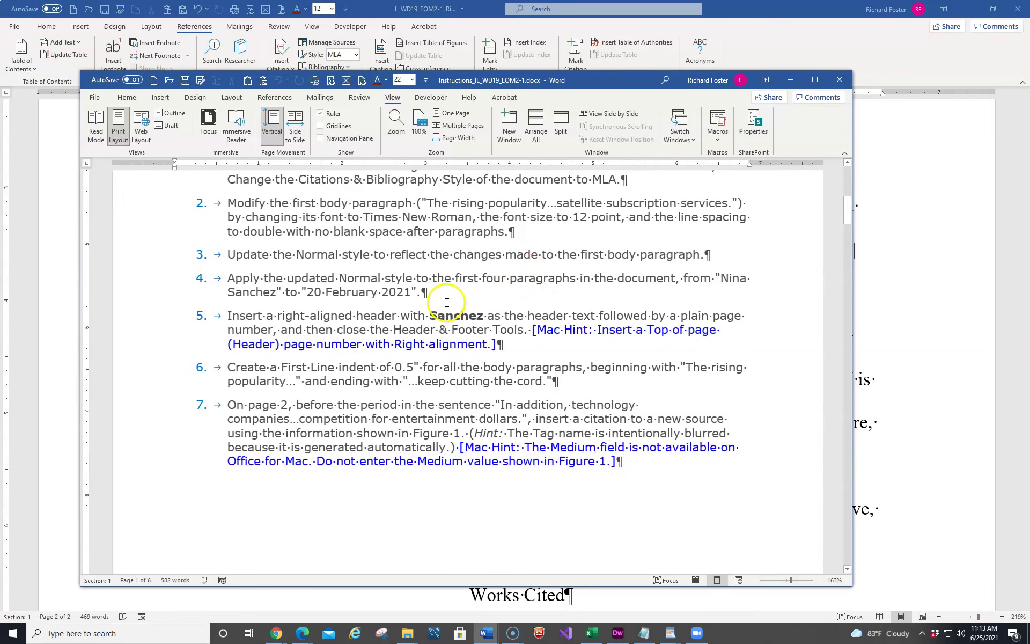
scroll(432, 343, down, 5)
scroll(436, 354, down, 3)
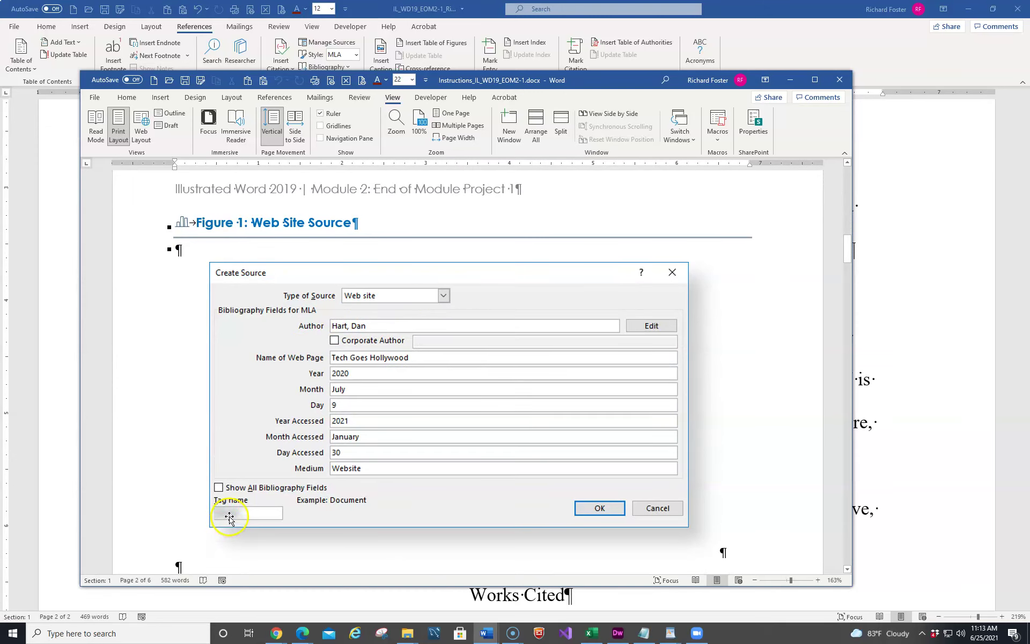
drag(628, 80, 0, 172)
key(alt+Tab)
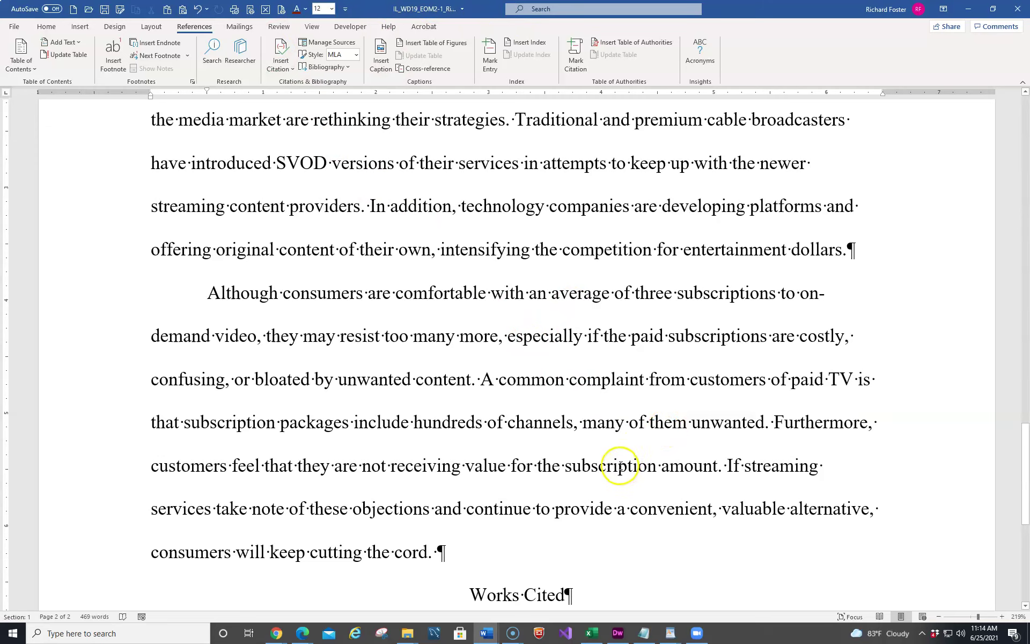
Start a citation to a new Web site source before the period ending the "In addition" sentence on page 2.
scroll(340, 341, up, 5)
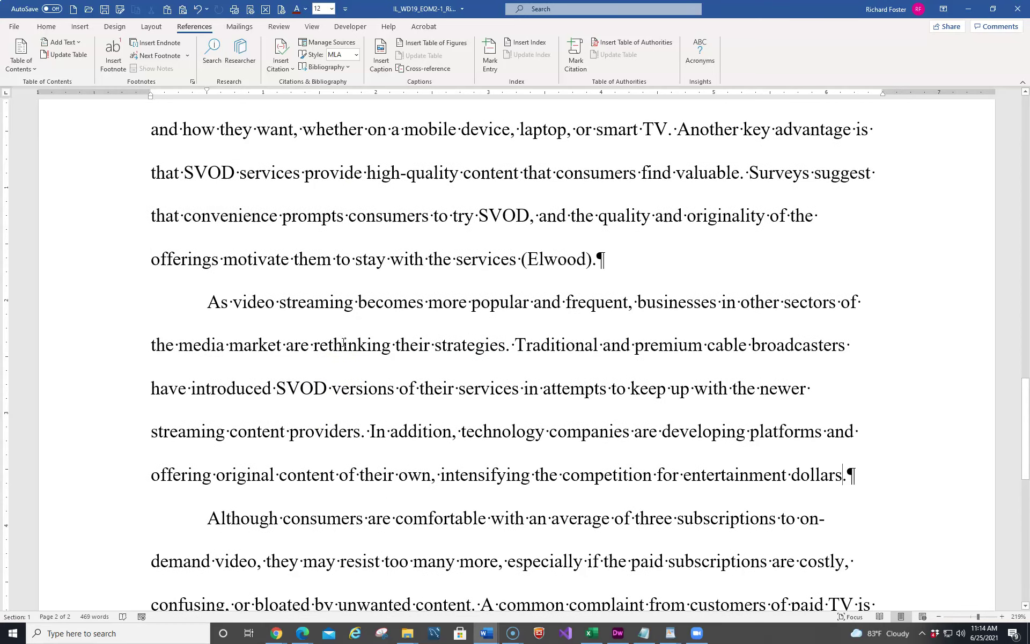
scroll(343, 341, up, 4)
scroll(348, 344, up, 8)
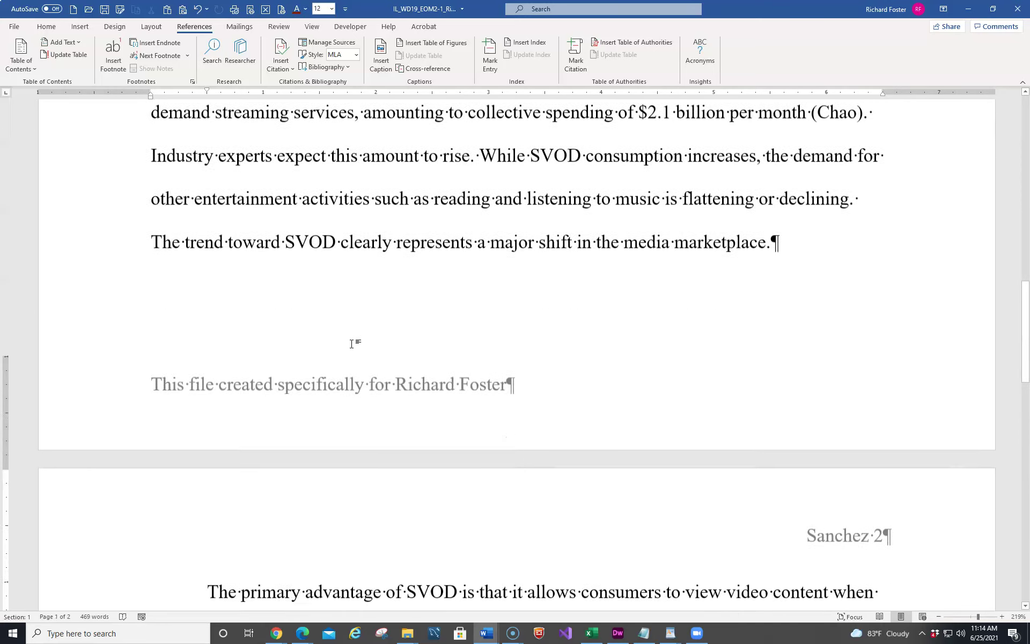
scroll(356, 349, down, 13)
scroll(358, 348, down, 4)
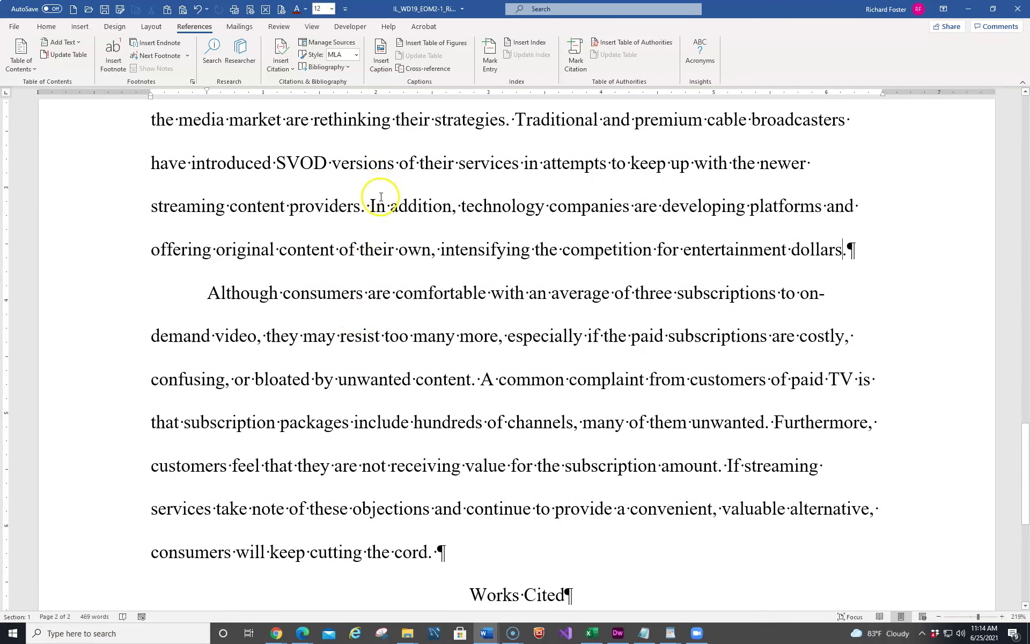
click(841, 251)
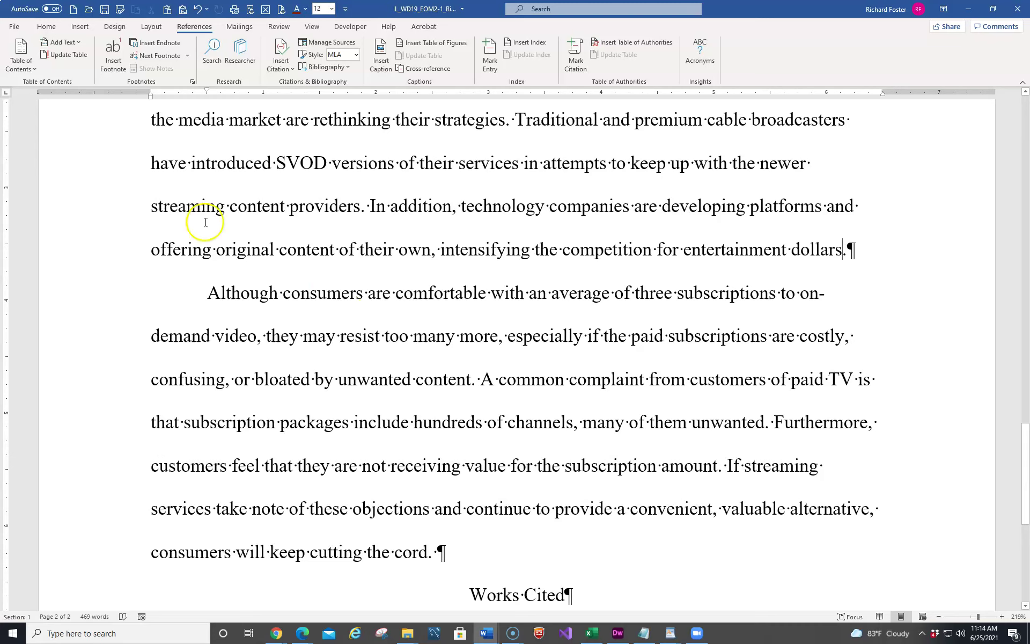
click(280, 53)
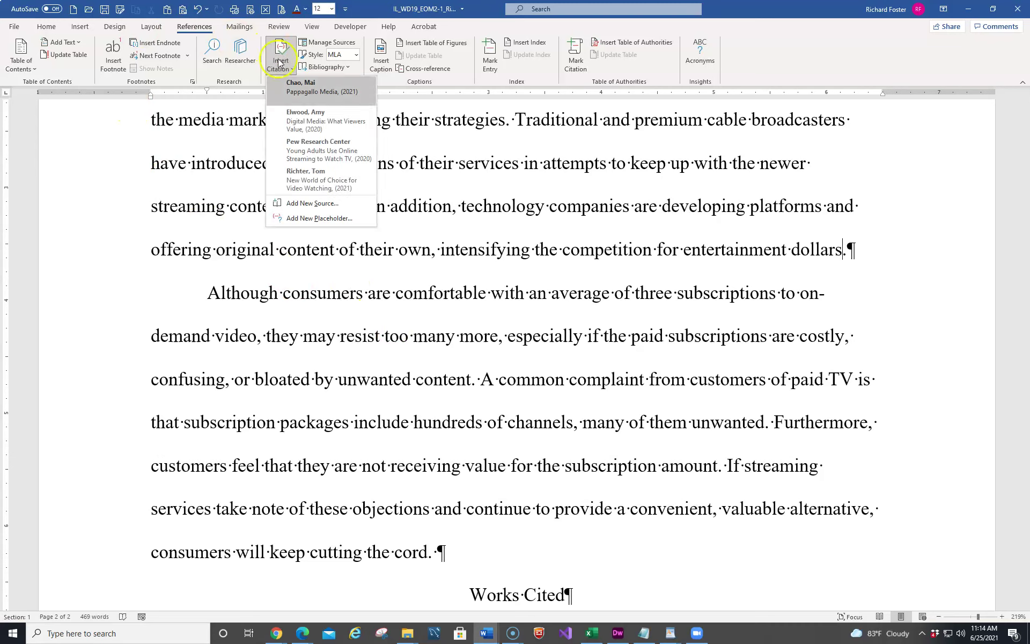
click(308, 209)
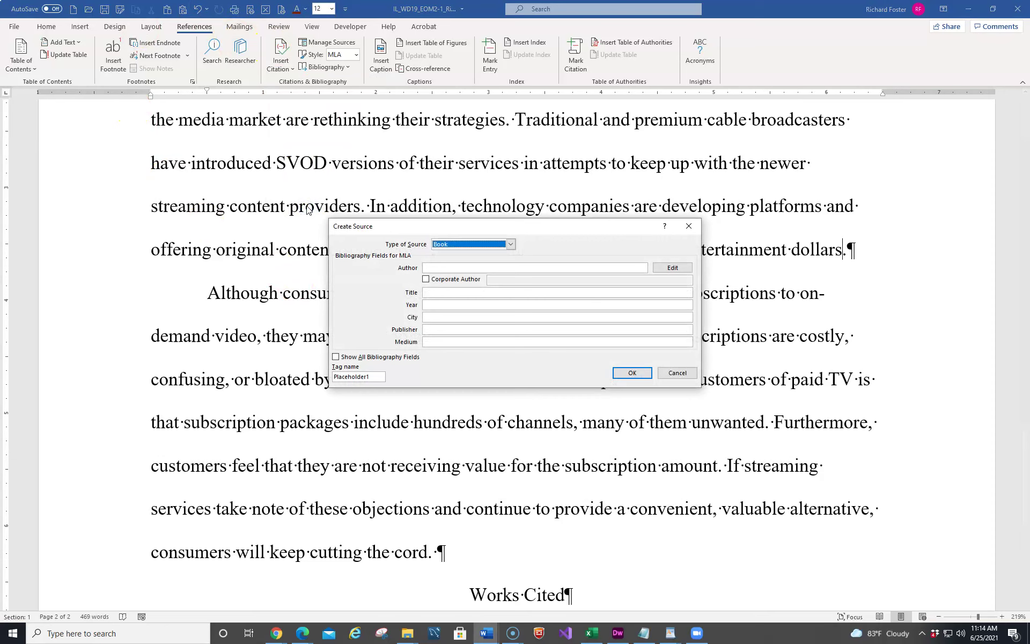
click(486, 246)
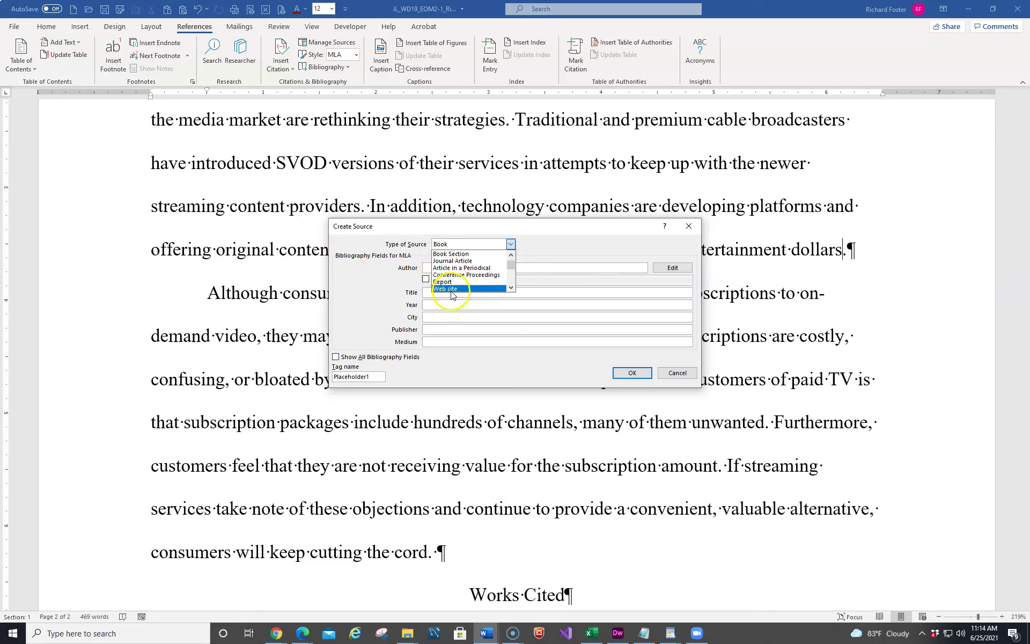
click(451, 290)
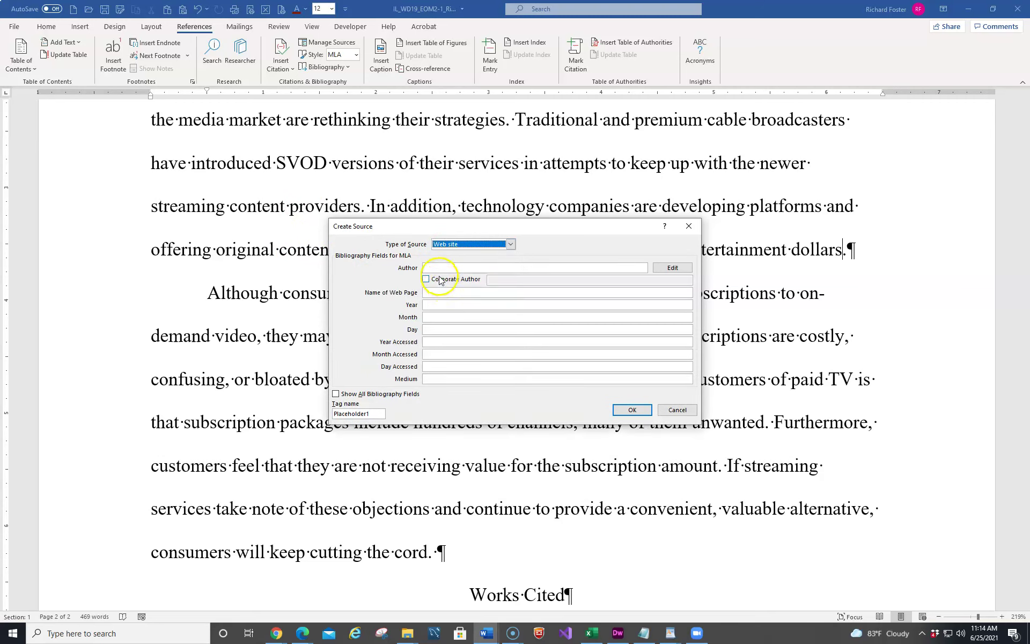
Enter the author's name, the web page name Tech Goes Hollywood, the year 2020 and the month July for the source.
click(425, 265)
text(Har)
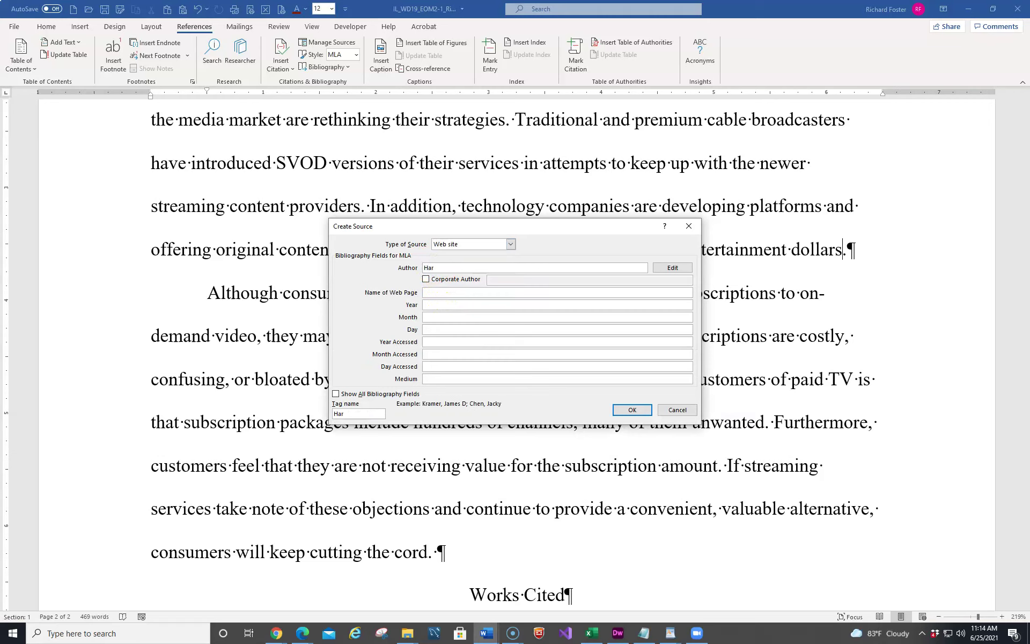
text(t, Da)
key(Tab)
key(Tab)
key(Tab)
text(Tech G)
key(Tab)
text(2020)
key(Tab)
text(Jul)
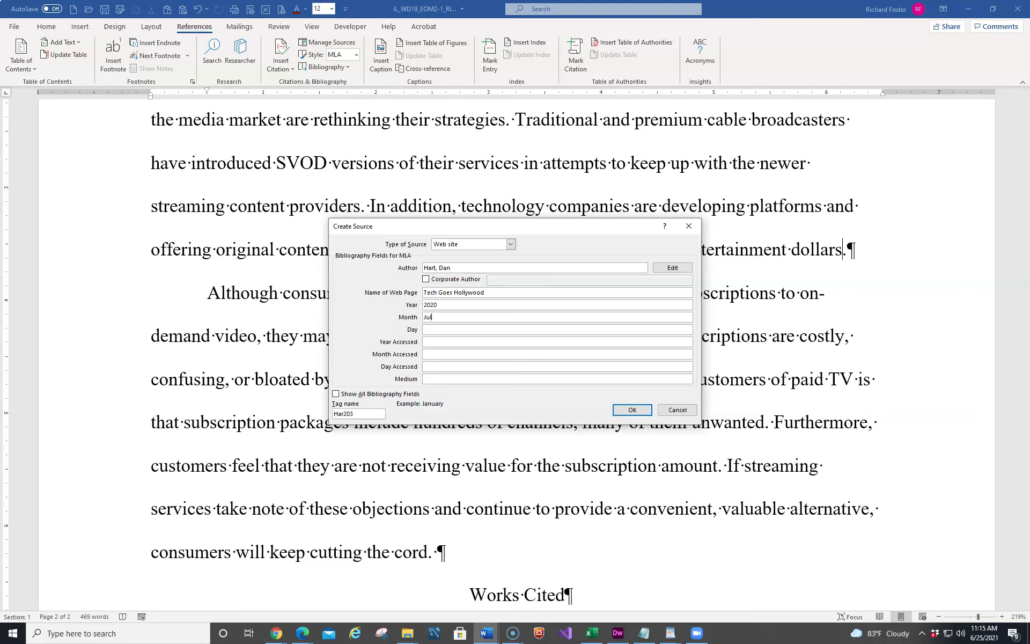
Complete the source with day 9, access date 2021 January 30 and medium Website, and insert its citation.
key(Tab)
key(Tab)
key(Tab)
text(January)
key(Tab)
text(30)
key(Tab)
text(Websi)
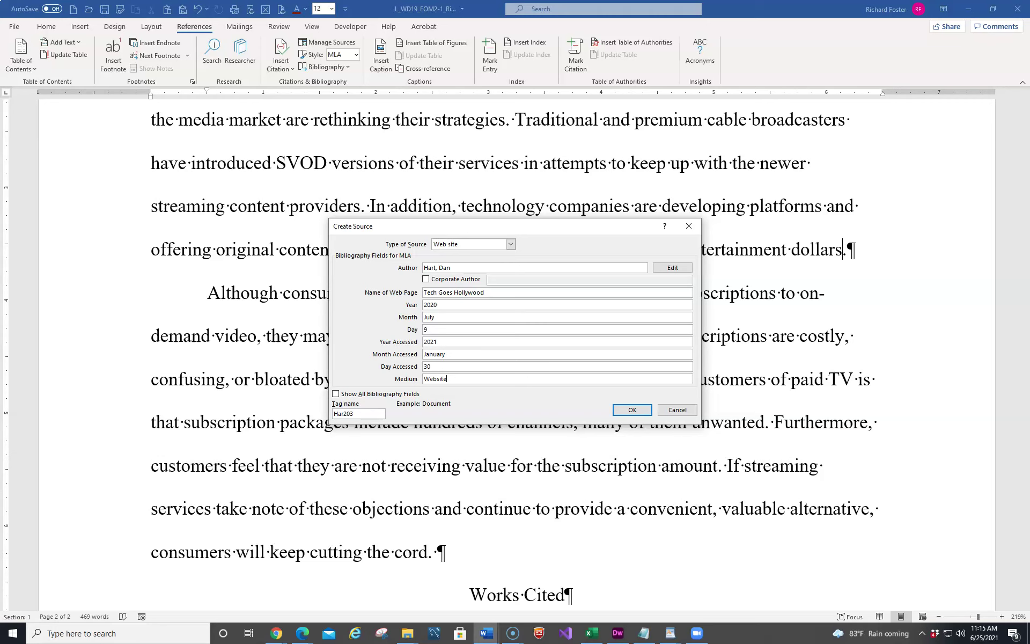
click(336, 395)
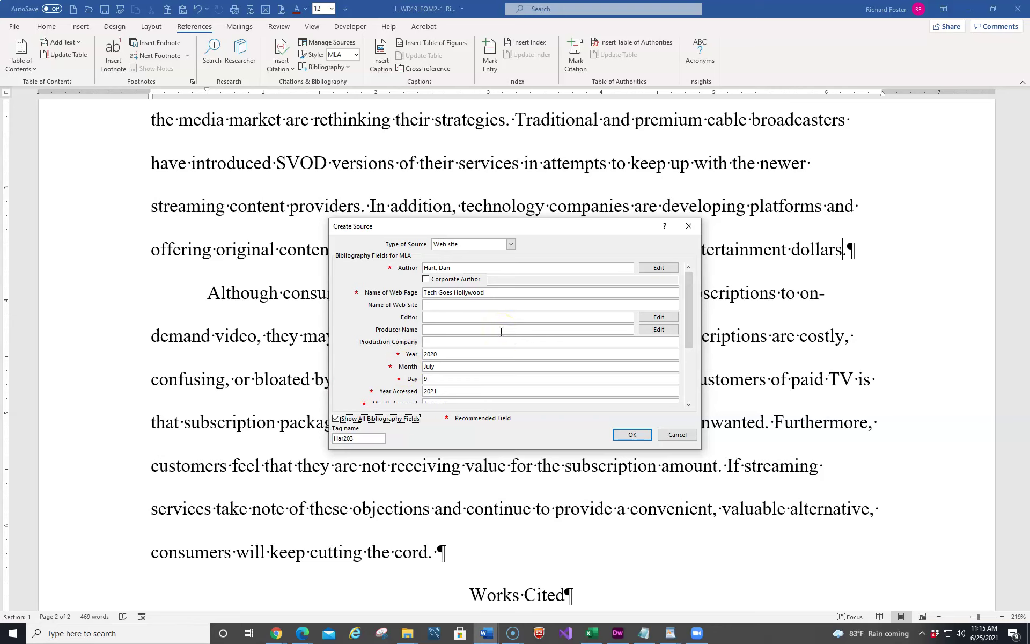
click(336, 420)
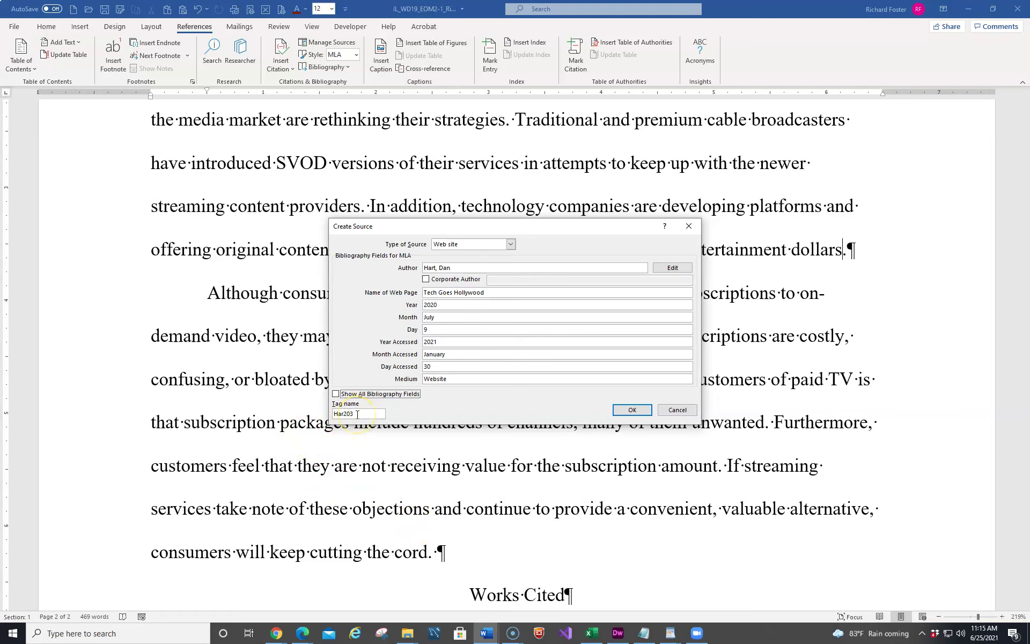
click(632, 409)
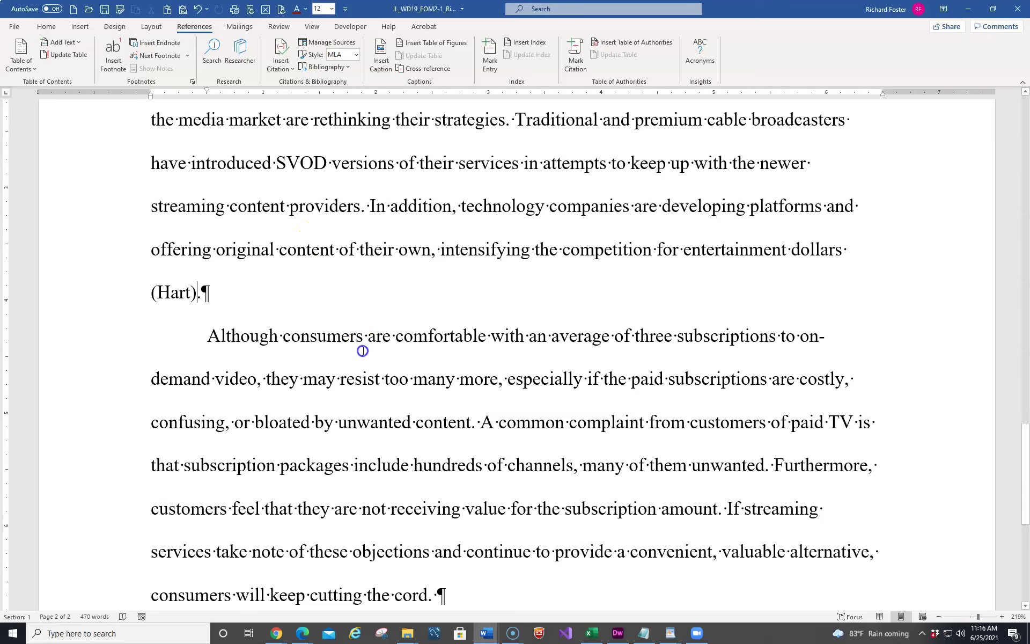
Insert a citation to the existing Pew Research Center source before the period after "many of them unwanted".
click(480, 422)
click(764, 468)
click(280, 58)
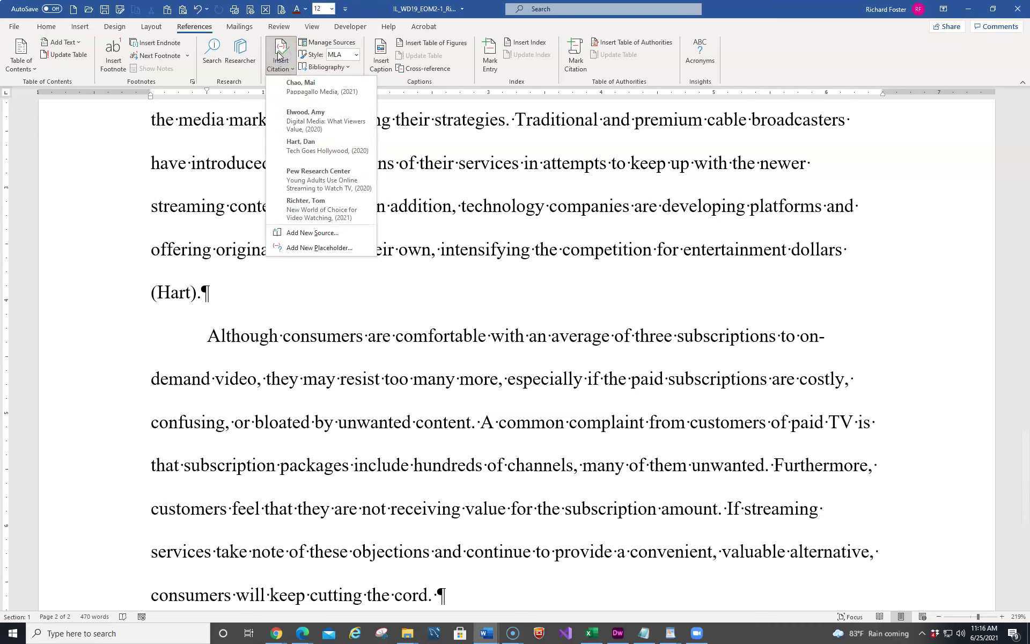
click(299, 175)
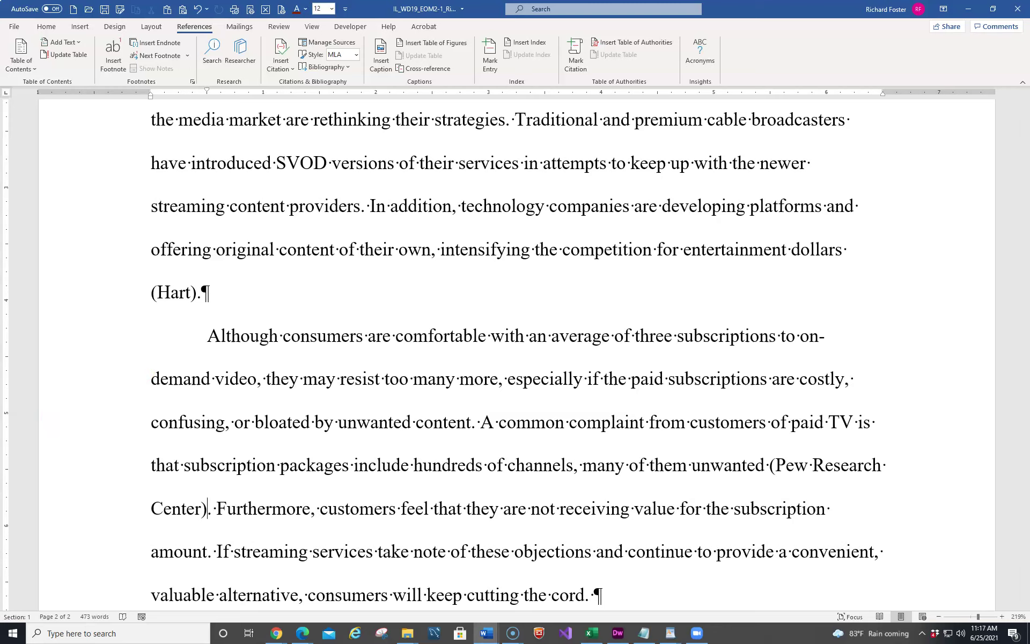
Consult Figure 2 in the instructions and start a citation to a new Journal Article source before the period after "subscription amount".
scroll(339, 448, down, 2)
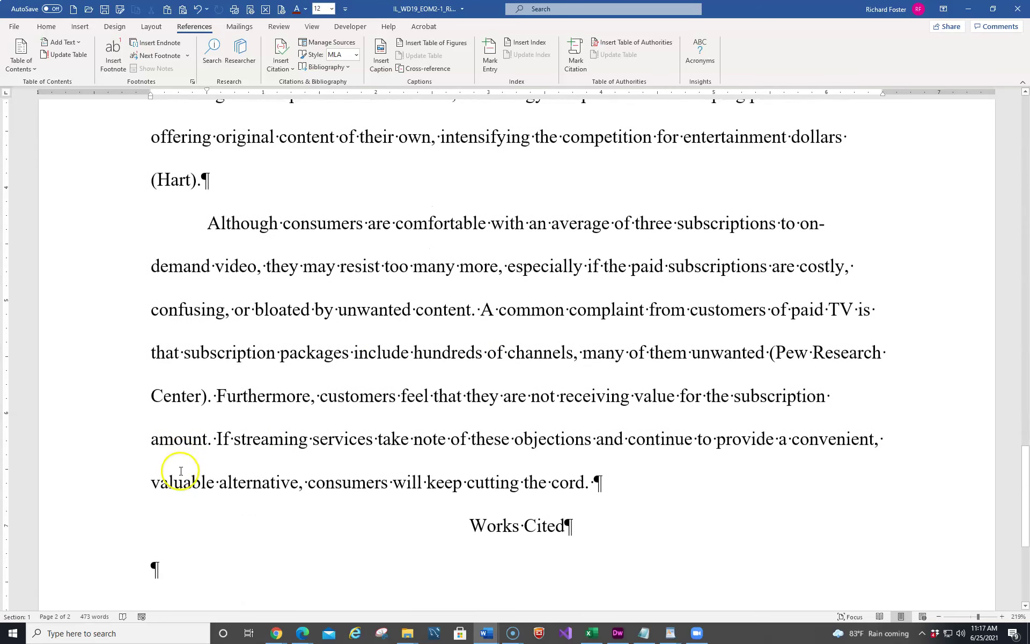
click(207, 441)
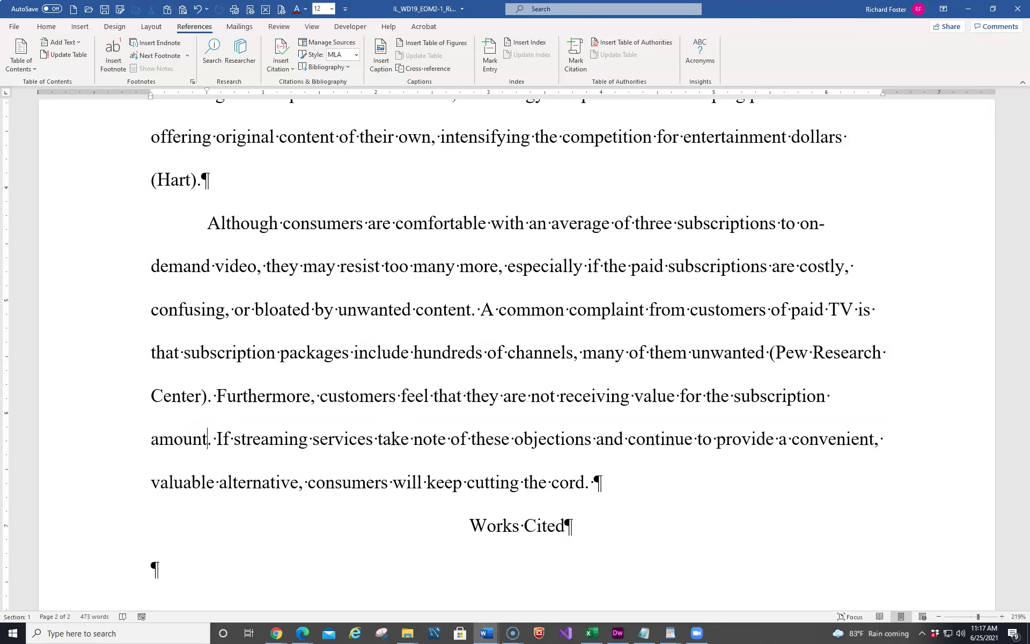
key(alt+Tab)
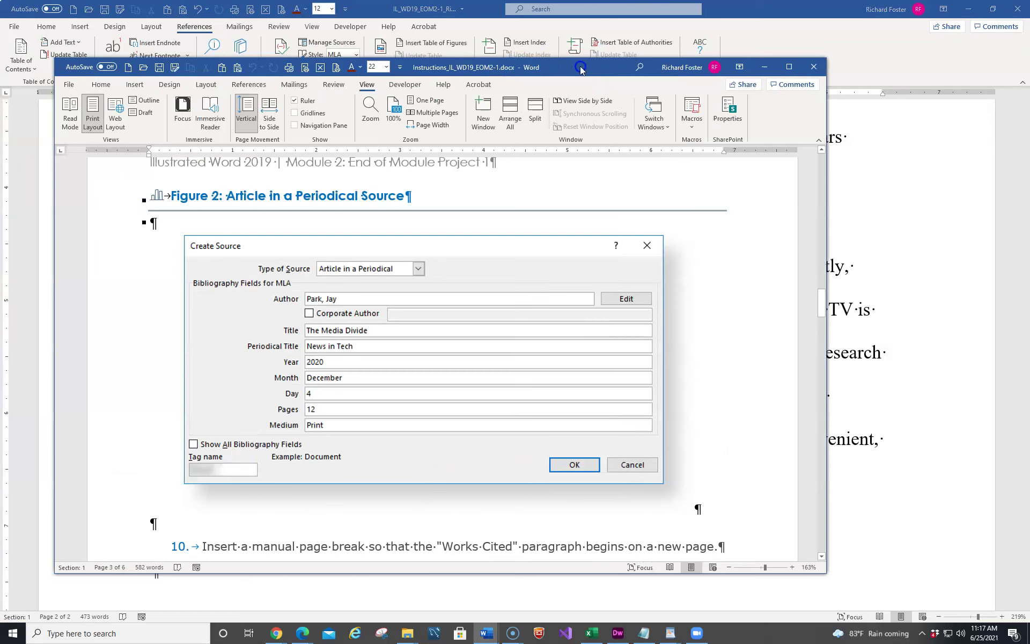
key(alt+Tab)
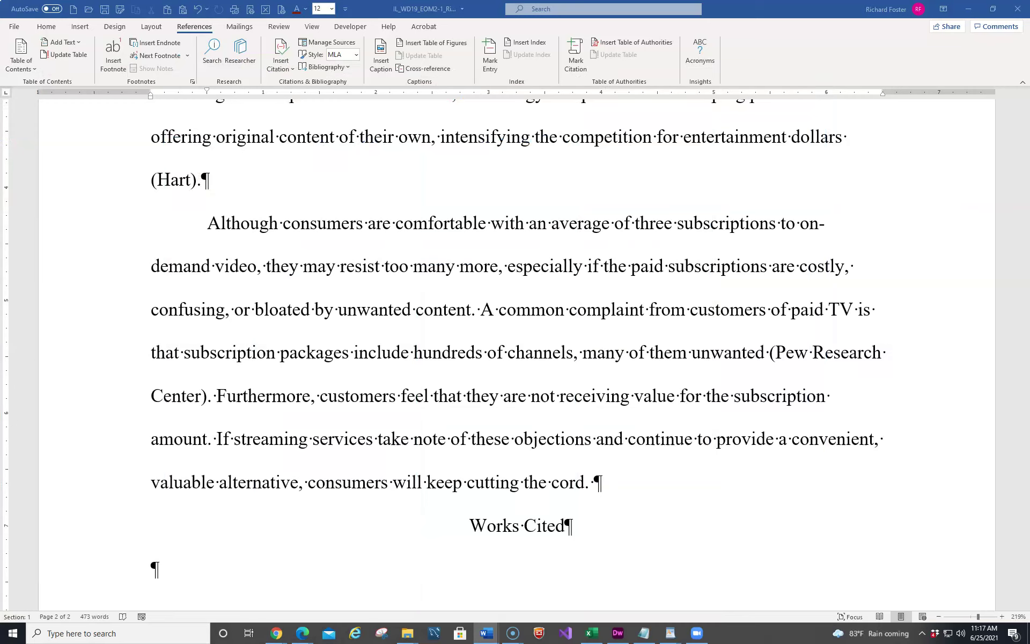
click(292, 71)
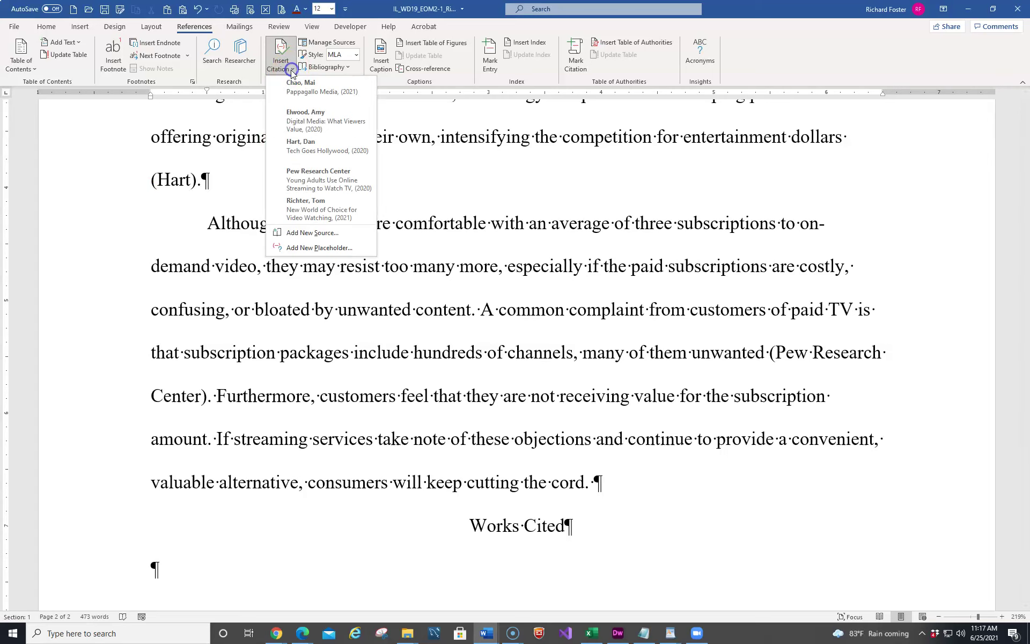
click(316, 233)
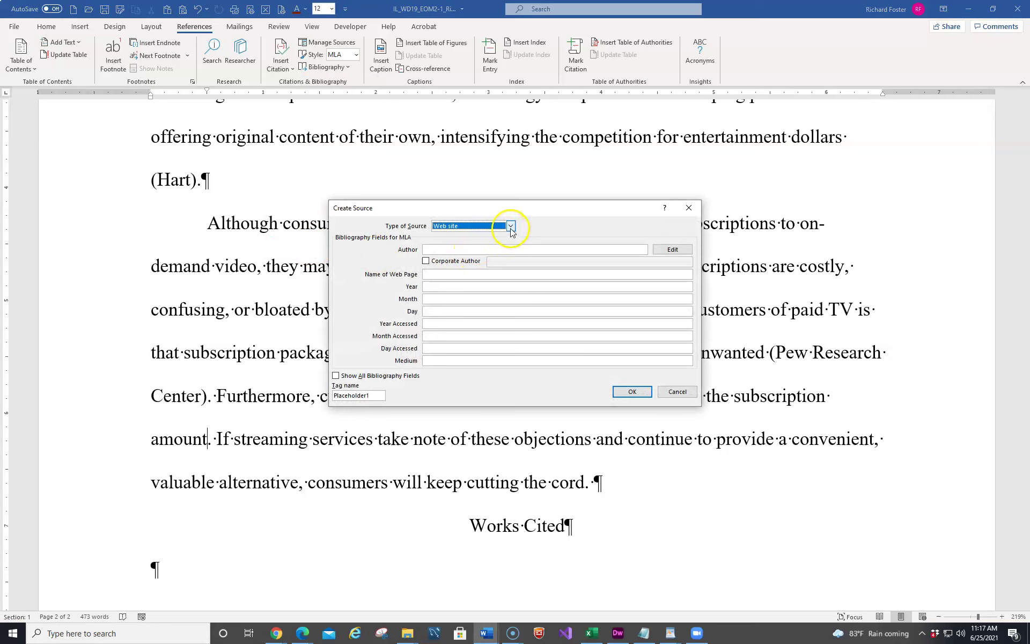
click(511, 226)
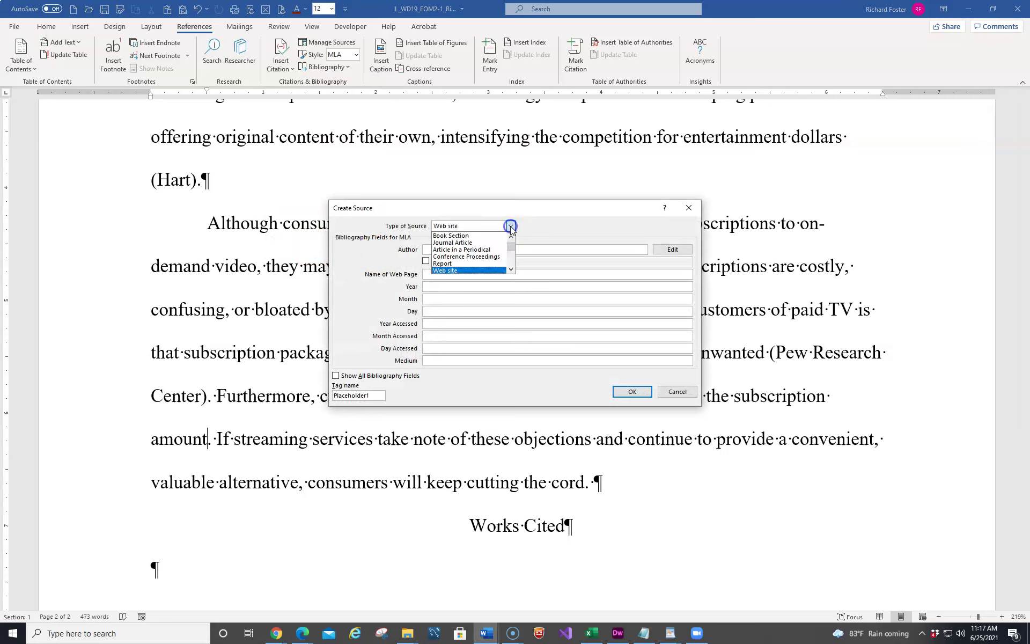
click(470, 242)
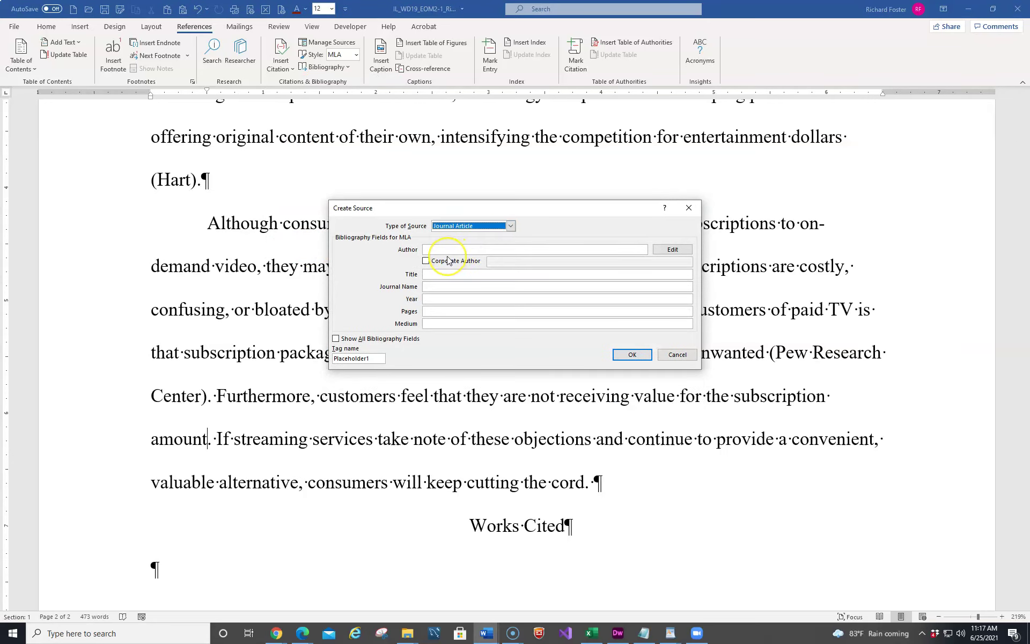
Enter the author's name, title The Media Divide, journal name News in Tech and year 2020, and show all bibliography fields.
click(441, 249)
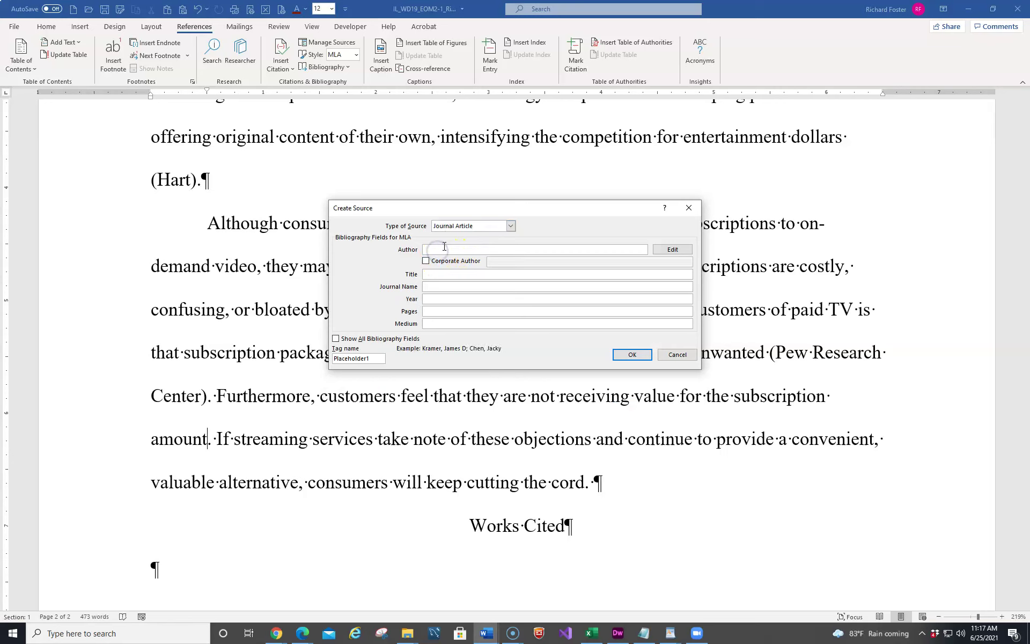
text(Pa)
key(Tab)
key(Tab)
key(Tab)
text(The)
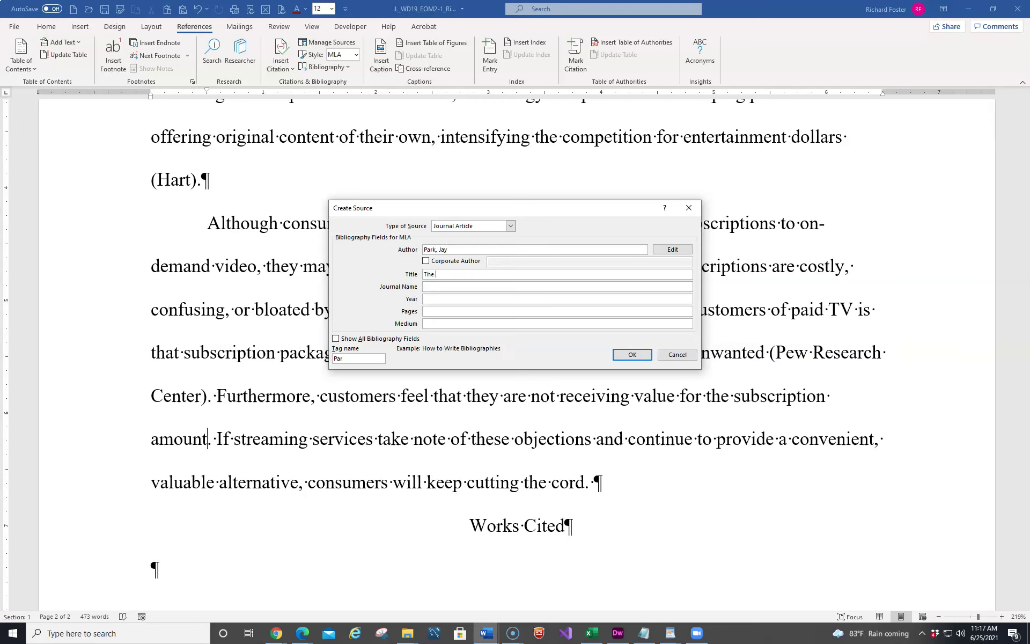
text( Media Divide)
key(Tab)
text(News in Tech)
key(Tab)
text(2020)
key(Tab)
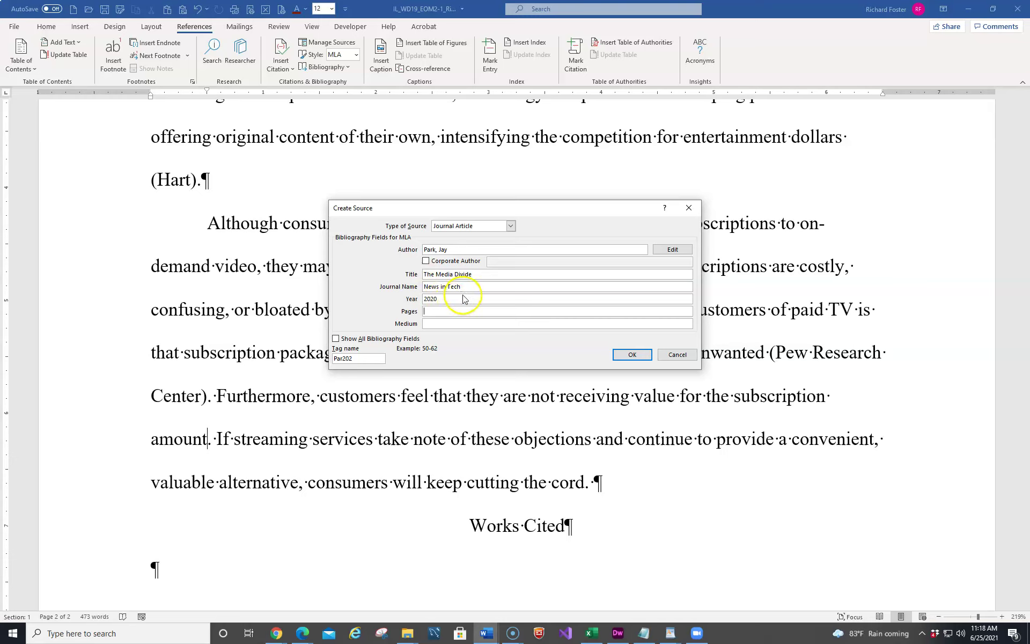
click(336, 339)
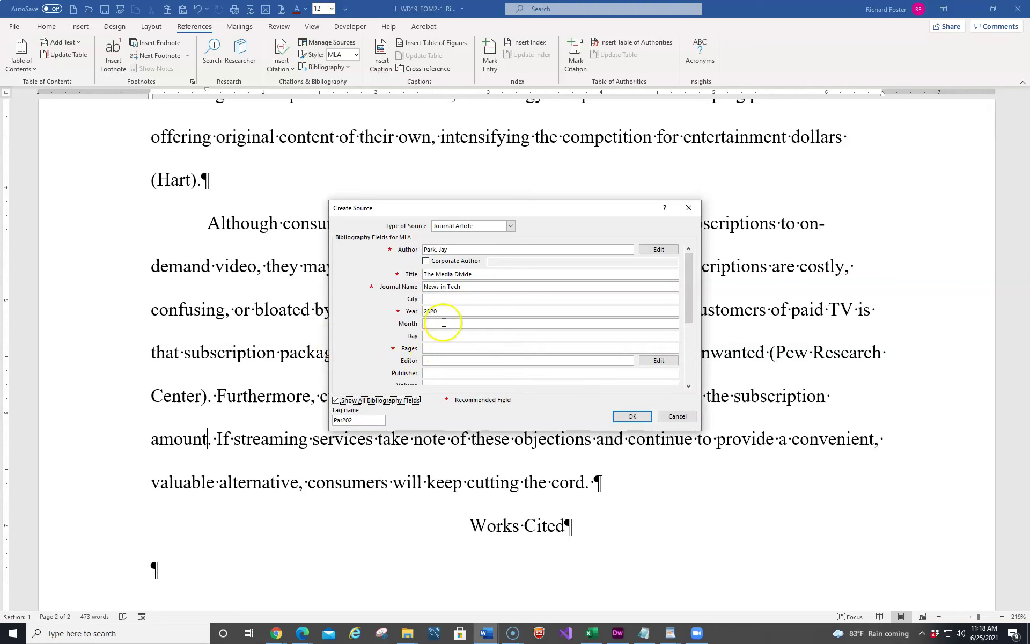
Complete the journal article source with month December, page 12 and medium Print, and insert its citation.
click(434, 324)
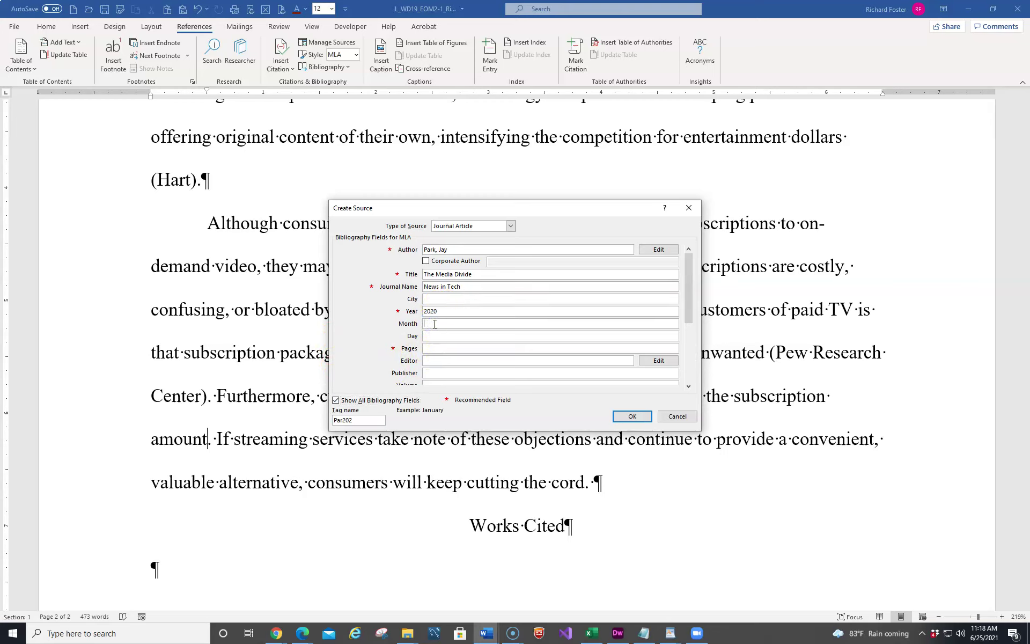
text(December)
click(424, 336)
click(424, 349)
drag(688, 302, 688, 356)
click(468, 338)
text(Print)
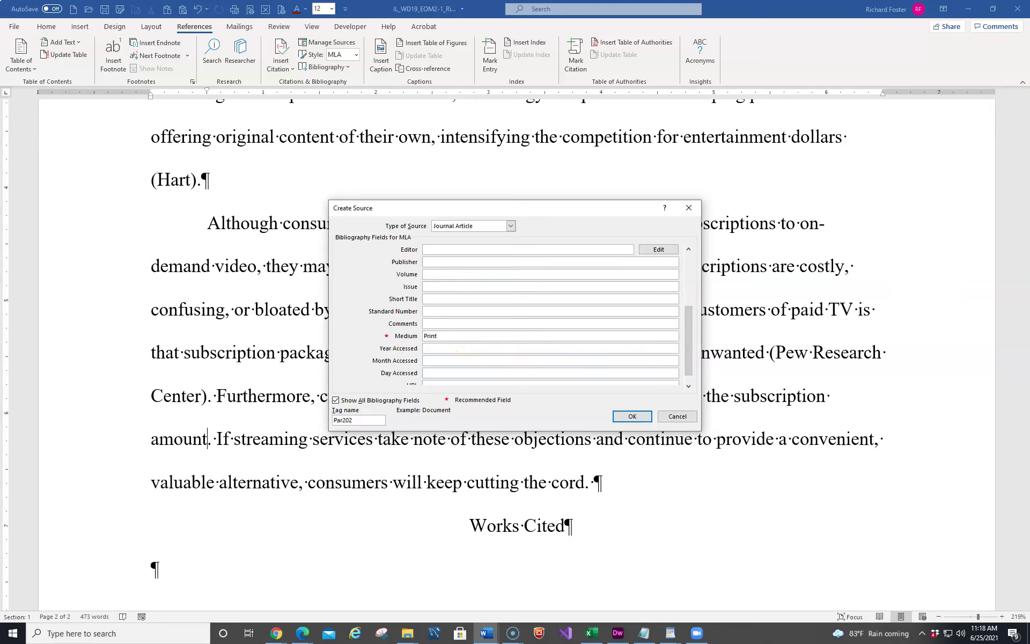
click(629, 418)
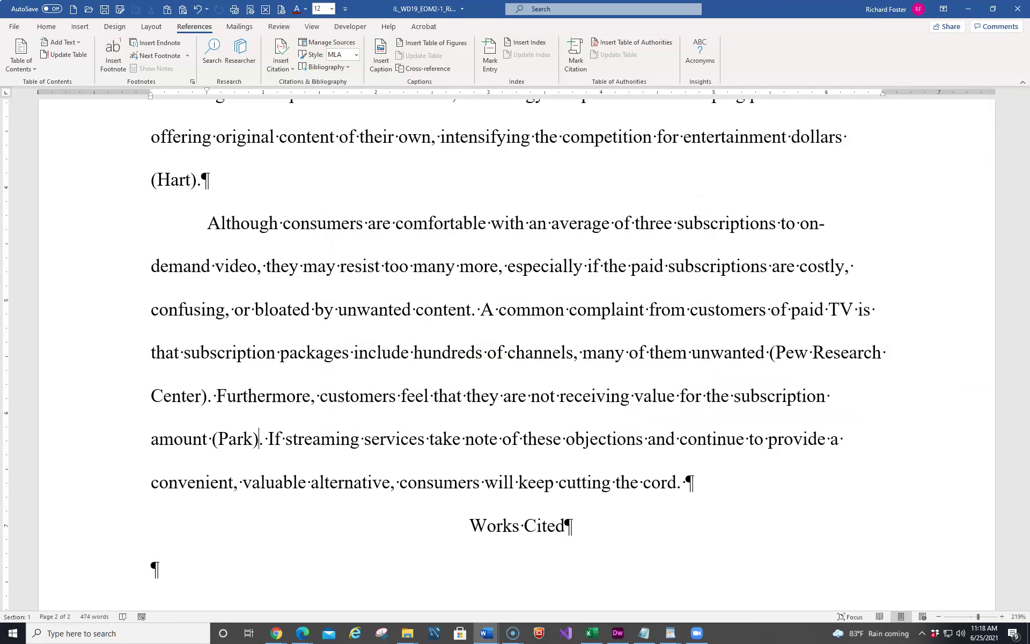
Insert a page break before the Works Cited heading.
scroll(515, 387, down, 2)
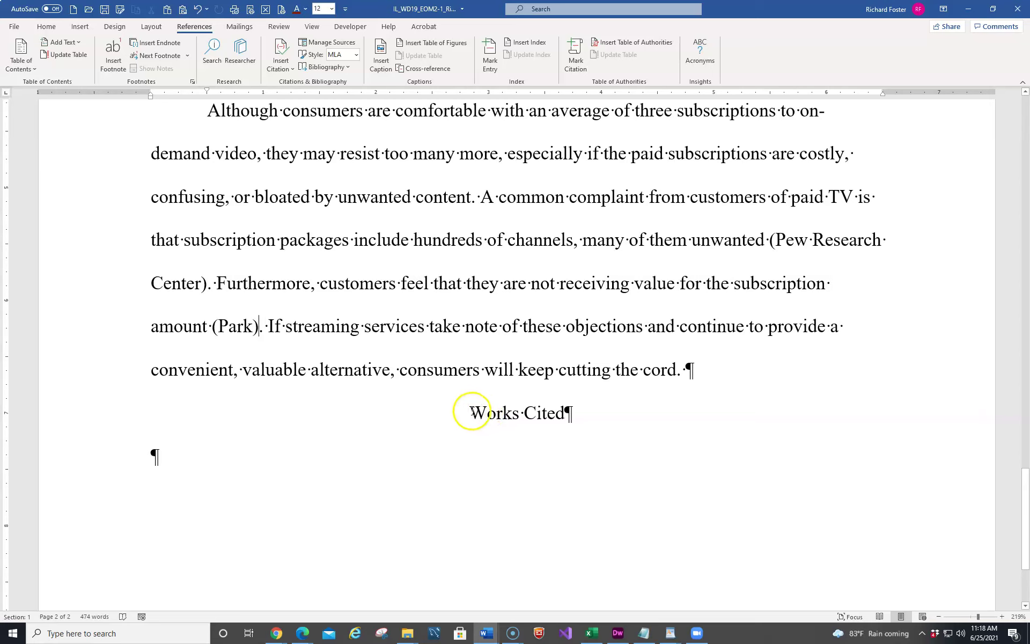
click(471, 412)
key(ctrl+Return)
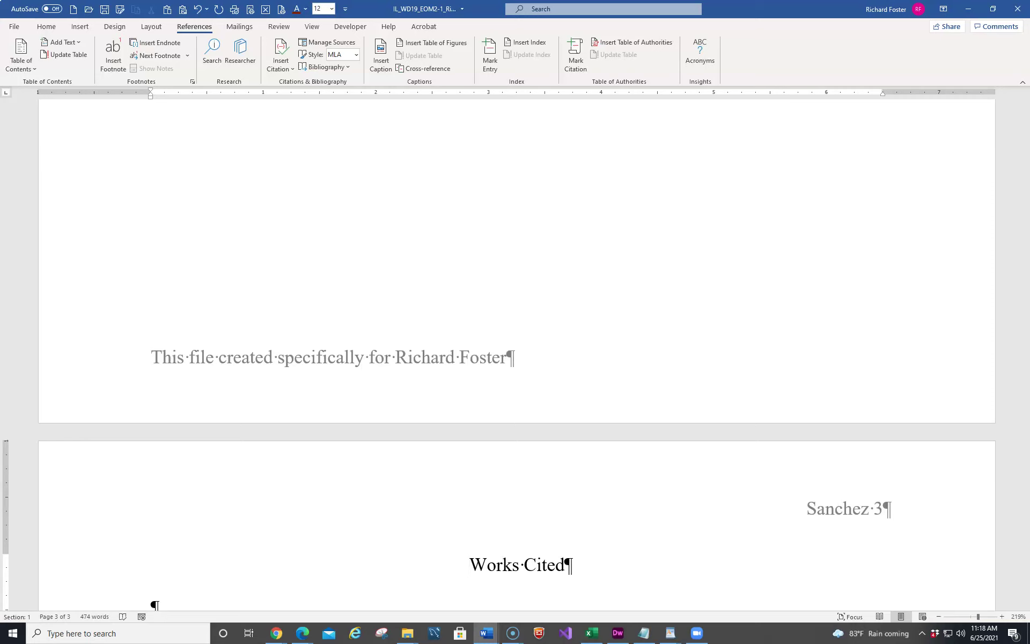
Insert an automatic bibliography without a heading in the blank paragraph below Works Cited, and review its entries.
scroll(345, 421, down, 4)
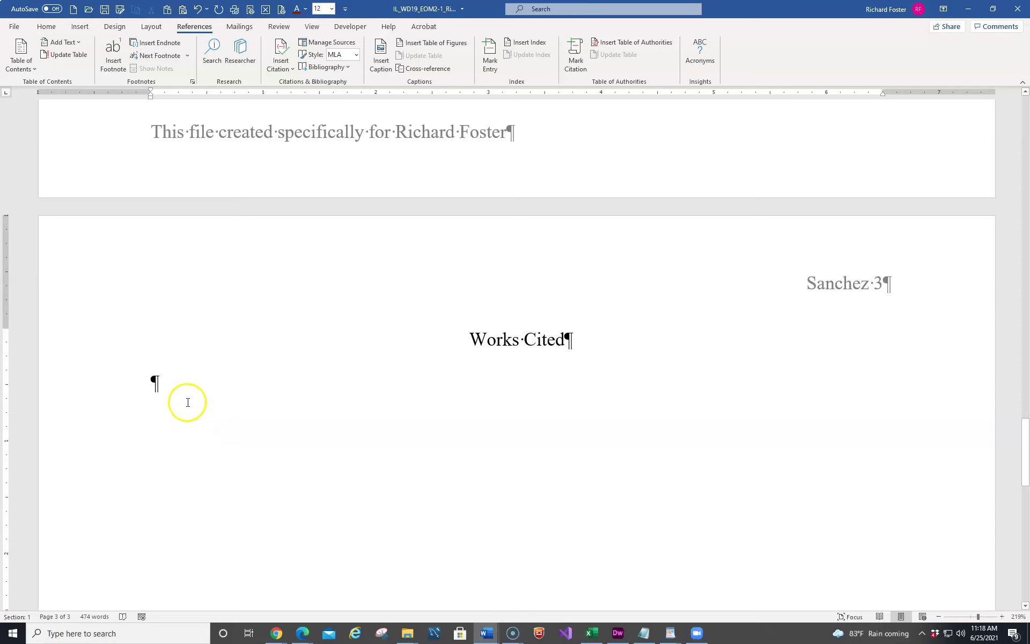
click(178, 389)
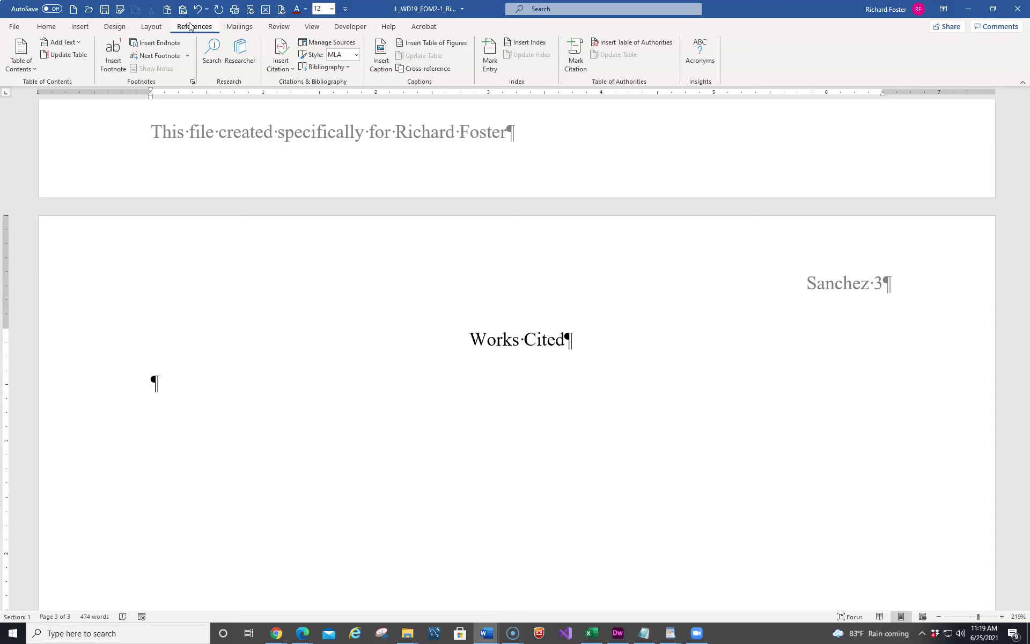
click(347, 68)
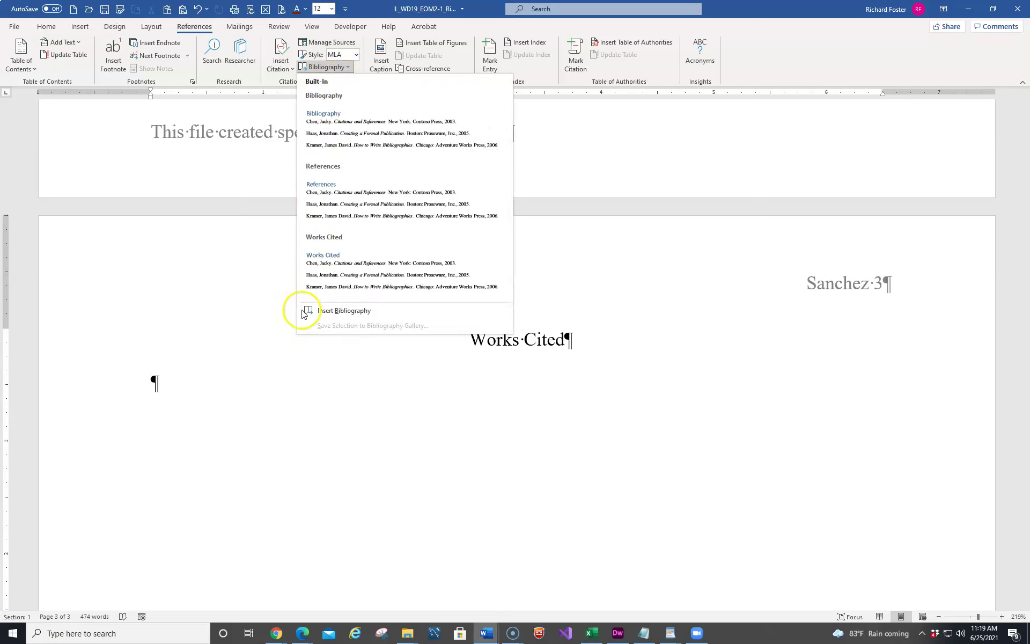
click(333, 311)
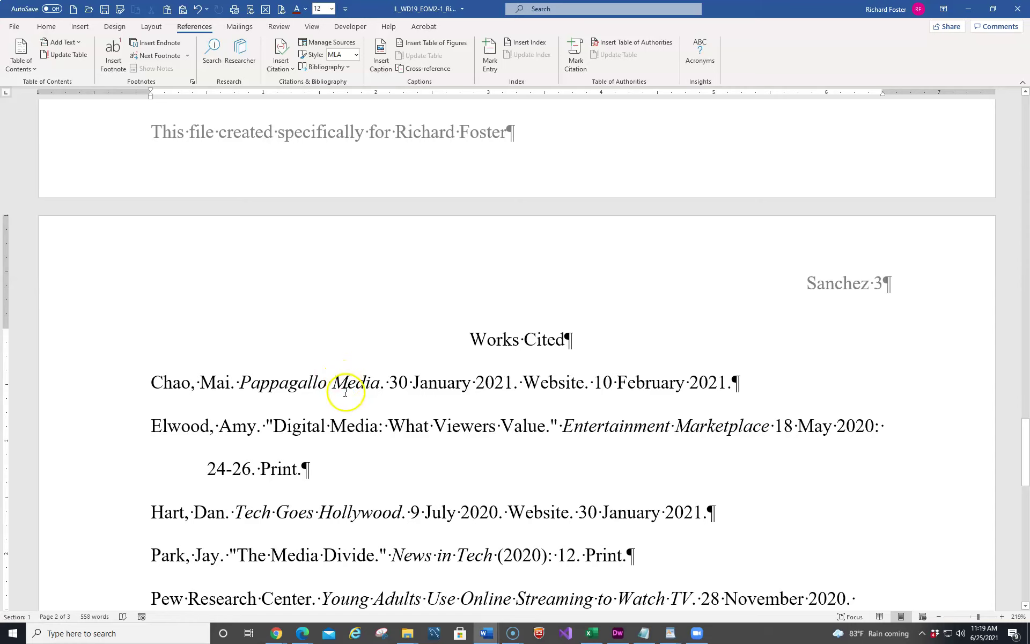
scroll(346, 390, down, 2)
scroll(345, 390, down, 2)
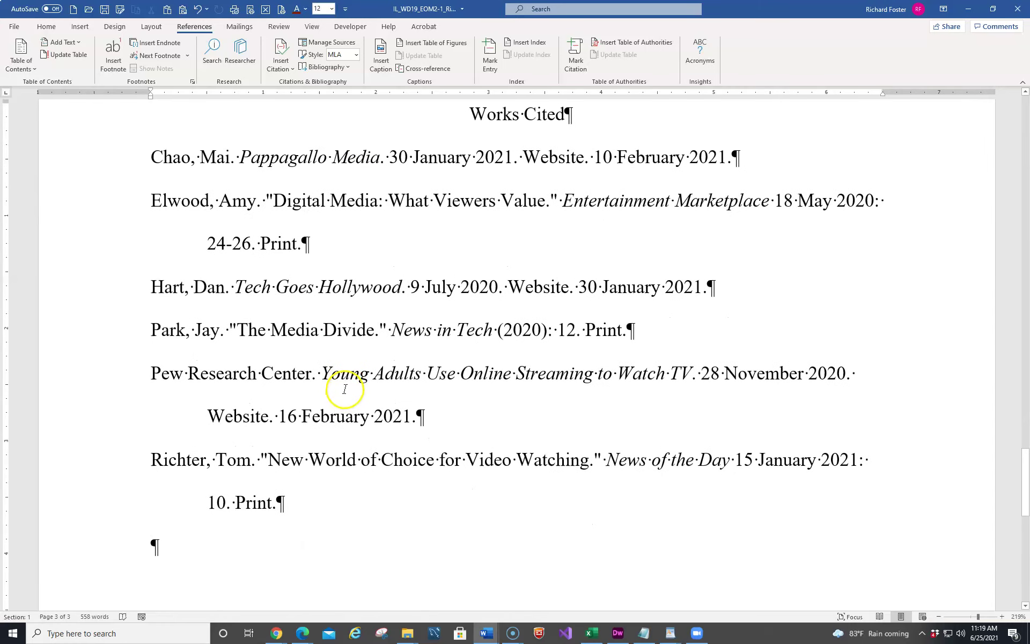
scroll(345, 389, up, 2)
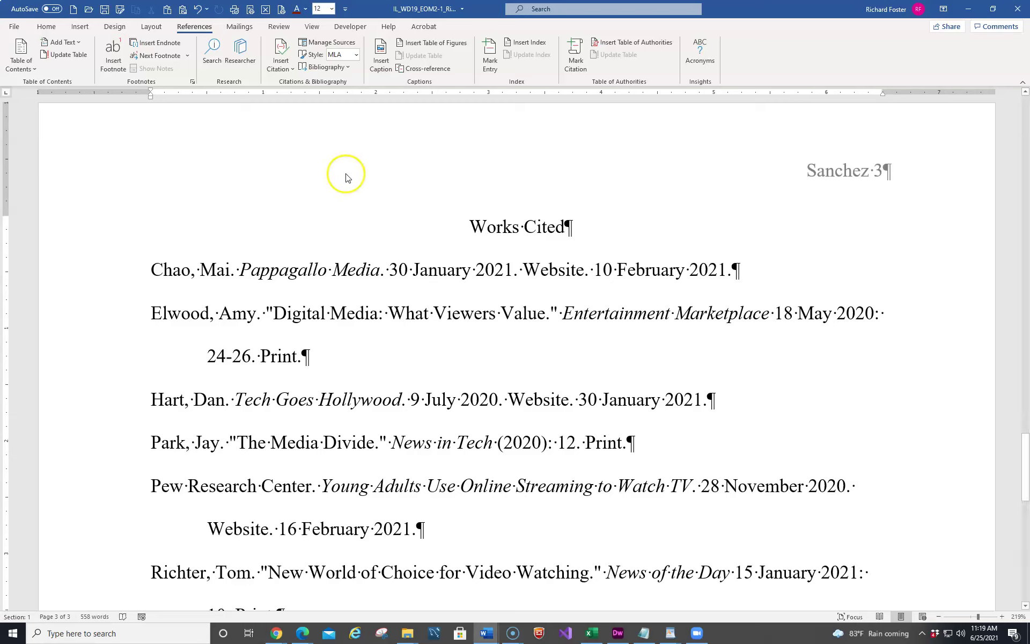
Edit the Digital Media: What Viewers Value source in the current source list, replacing its author's first name.
click(328, 42)
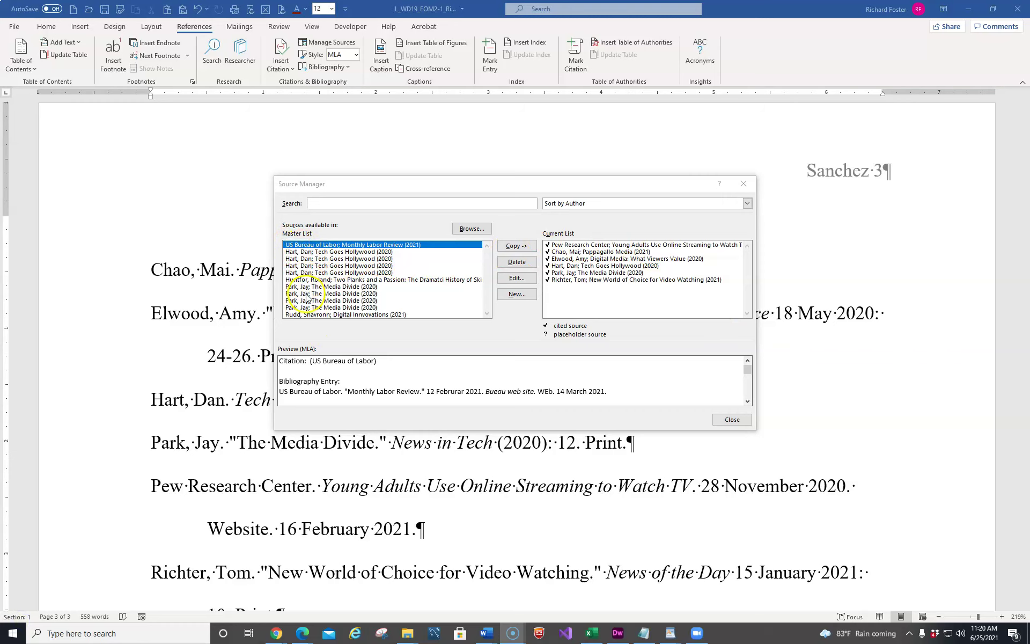
click(572, 260)
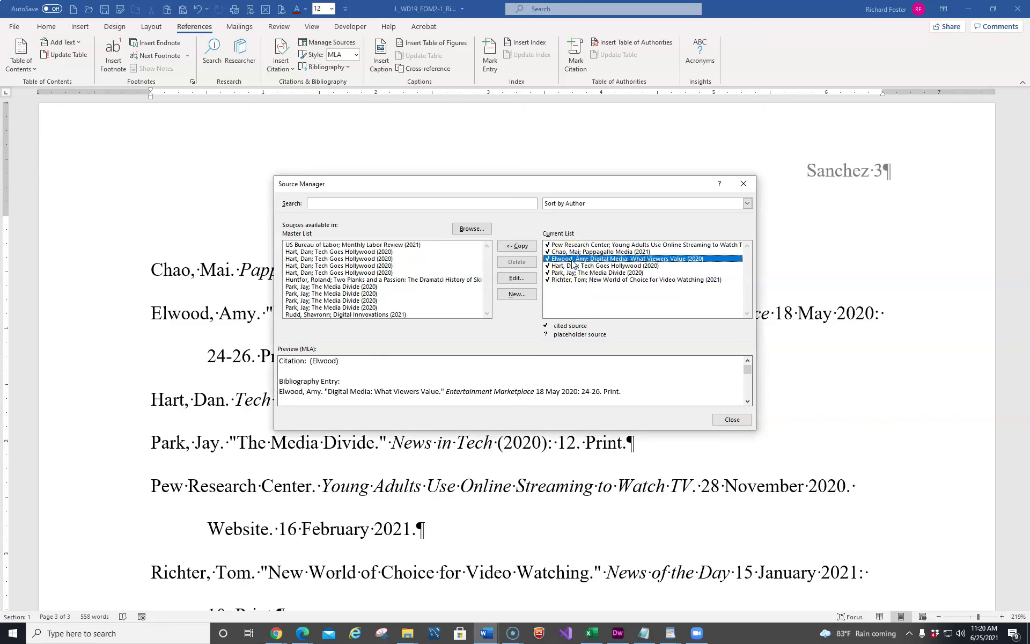
click(513, 281)
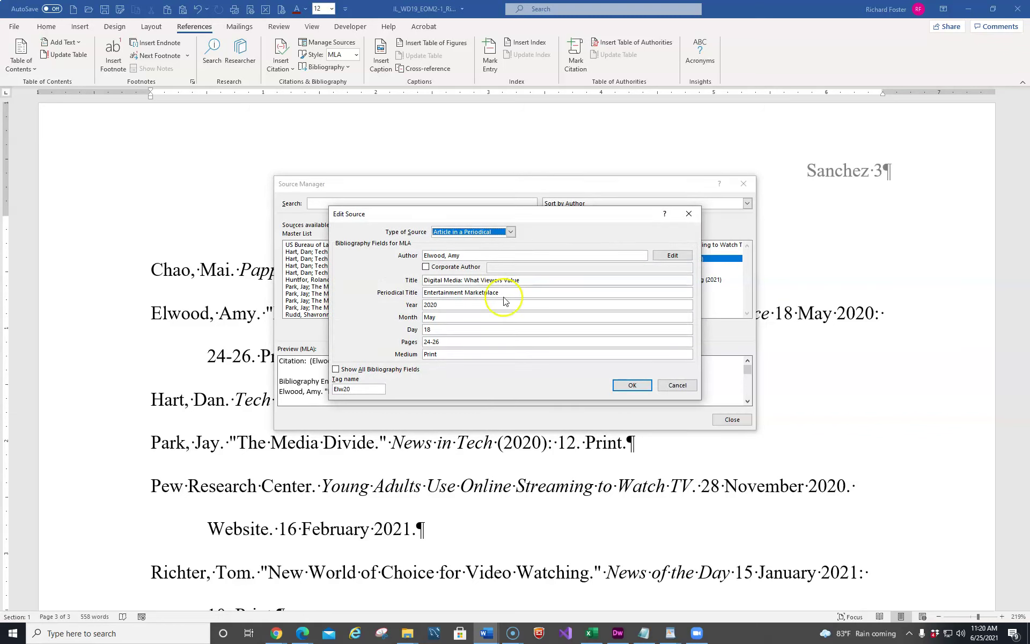
click(458, 257)
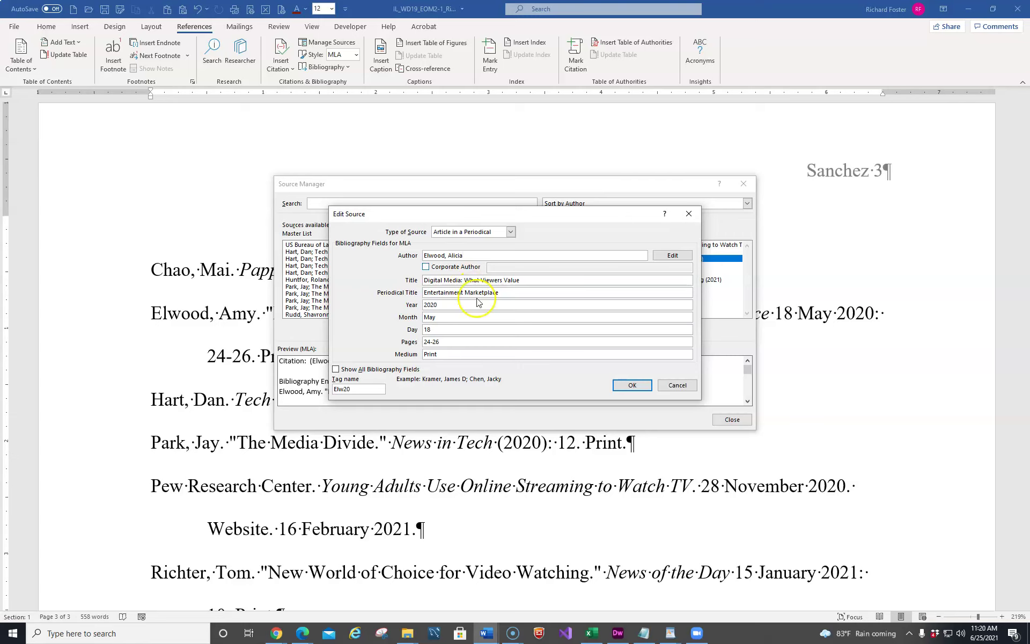
click(631, 386)
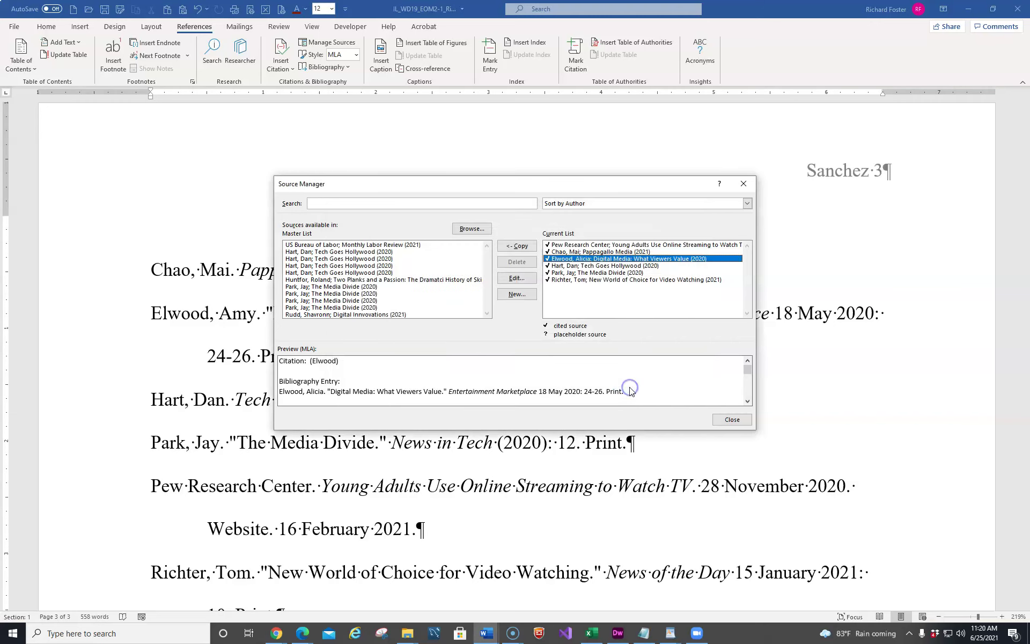
click(732, 419)
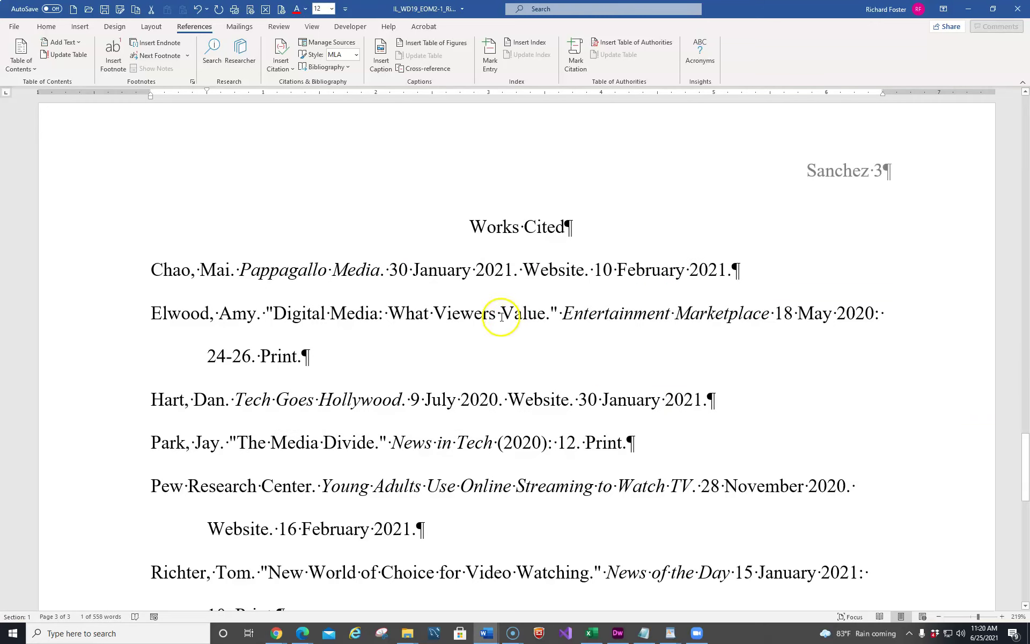
Update the bibliography field on the Works Cited page to apply the edited source.
scroll(437, 289, down, 3)
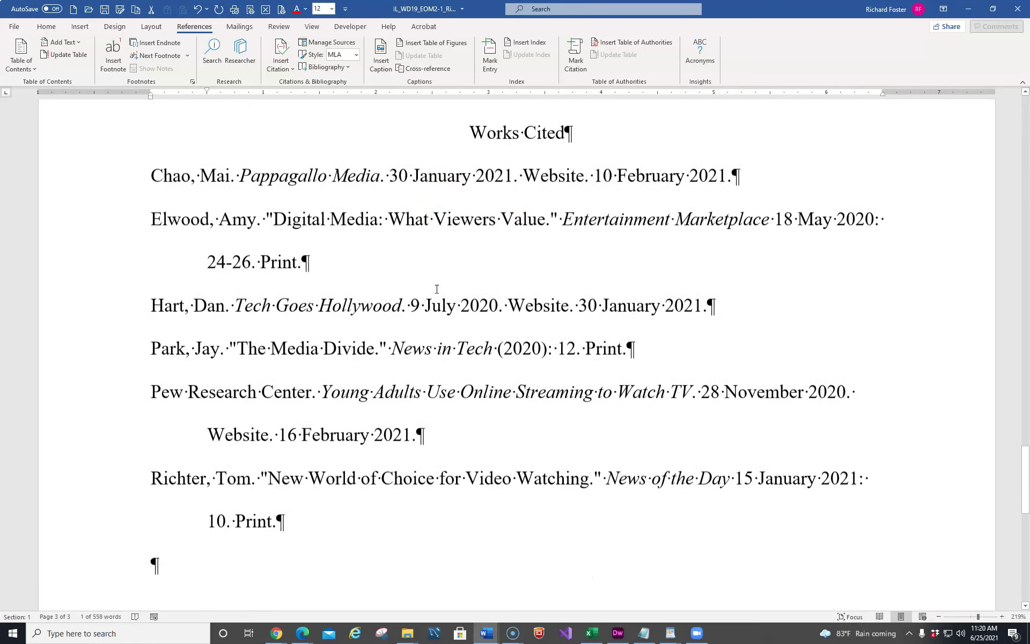
scroll(435, 289, up, 2)
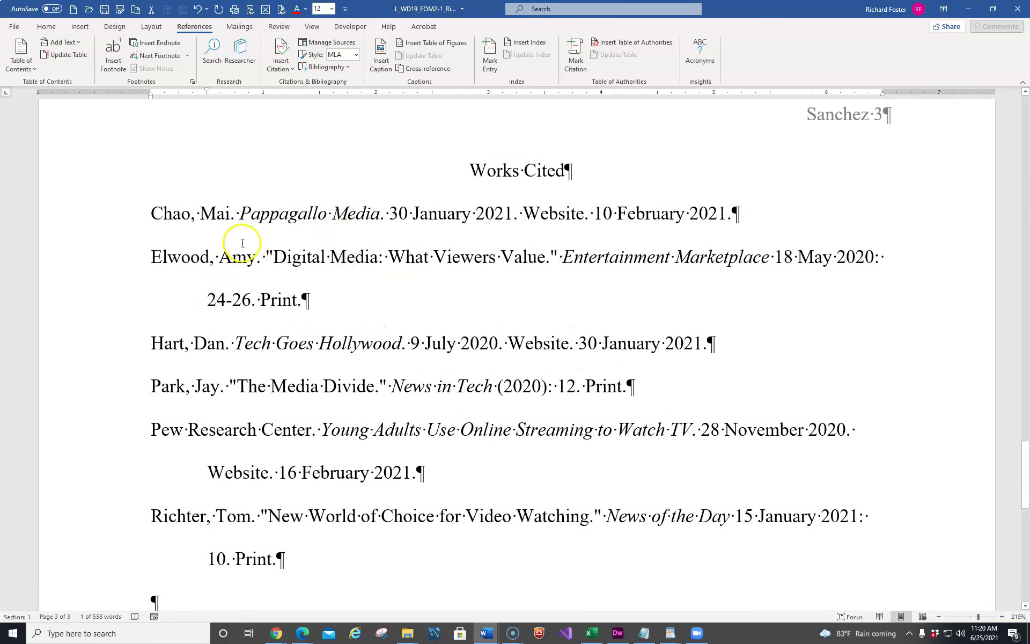
click(279, 216)
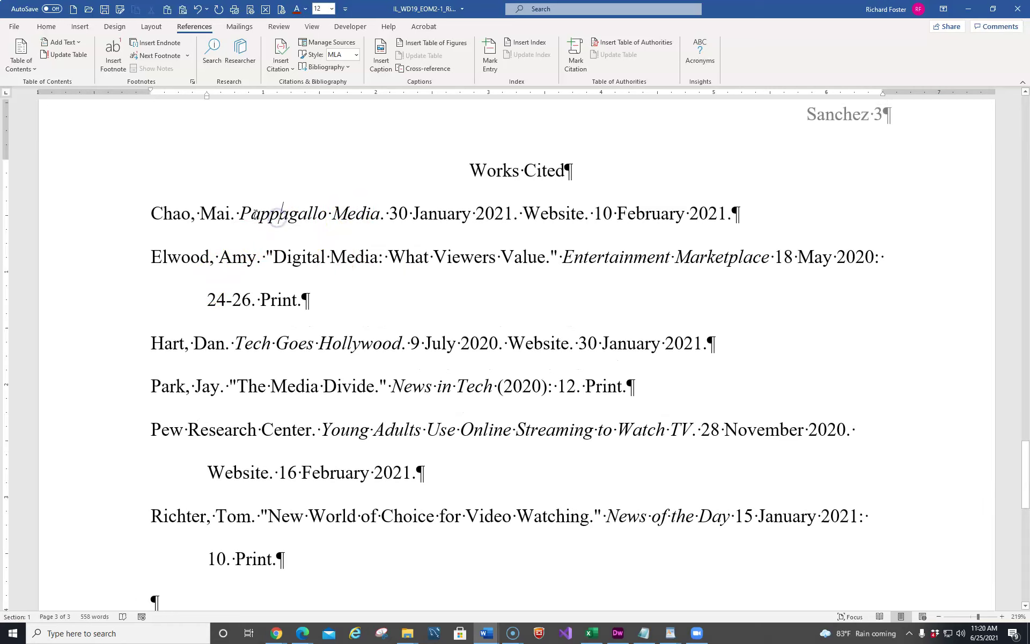
click(40, 217)
key(ctrl+shift+End)
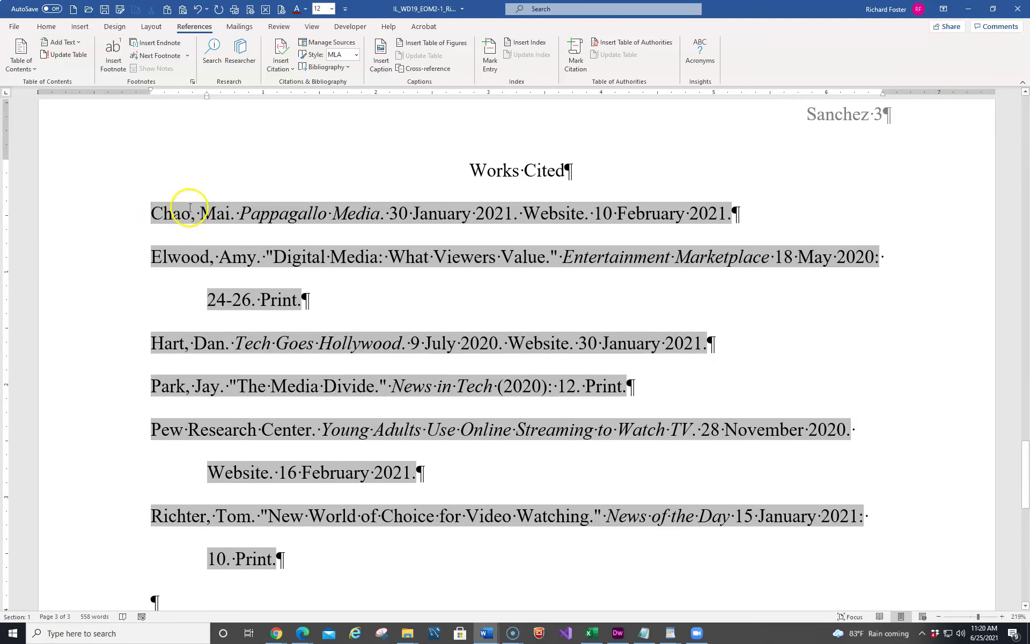
click(228, 205)
right_click(227, 206)
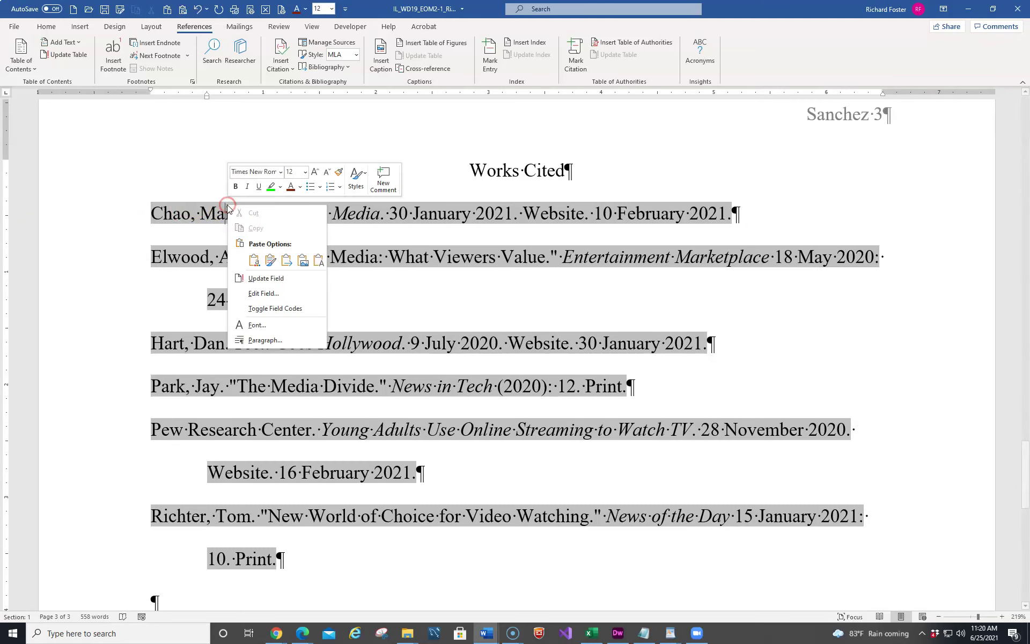
click(255, 278)
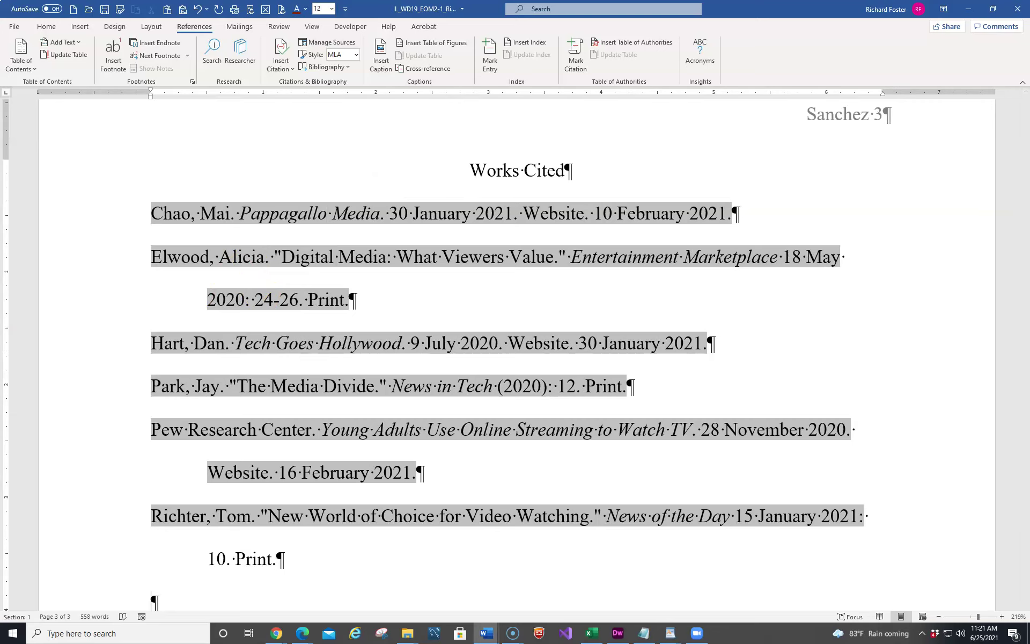
click(79, 414)
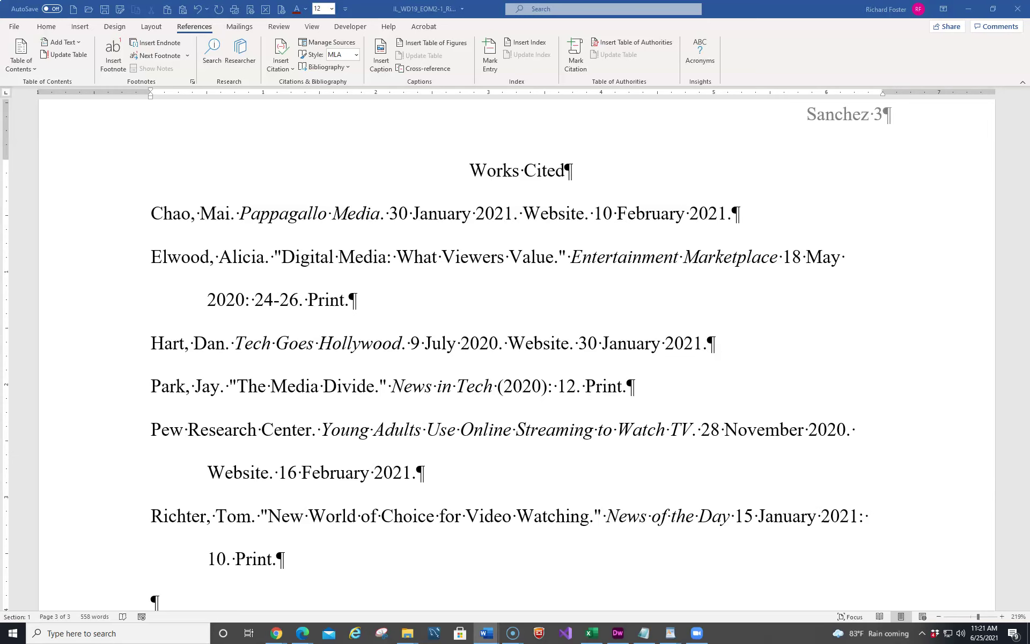
Consult the instructions document, return to the research paper and save it.
key(alt+Tab)
drag(306, 131, 886, 191)
click(342, 384)
click(103, 10)
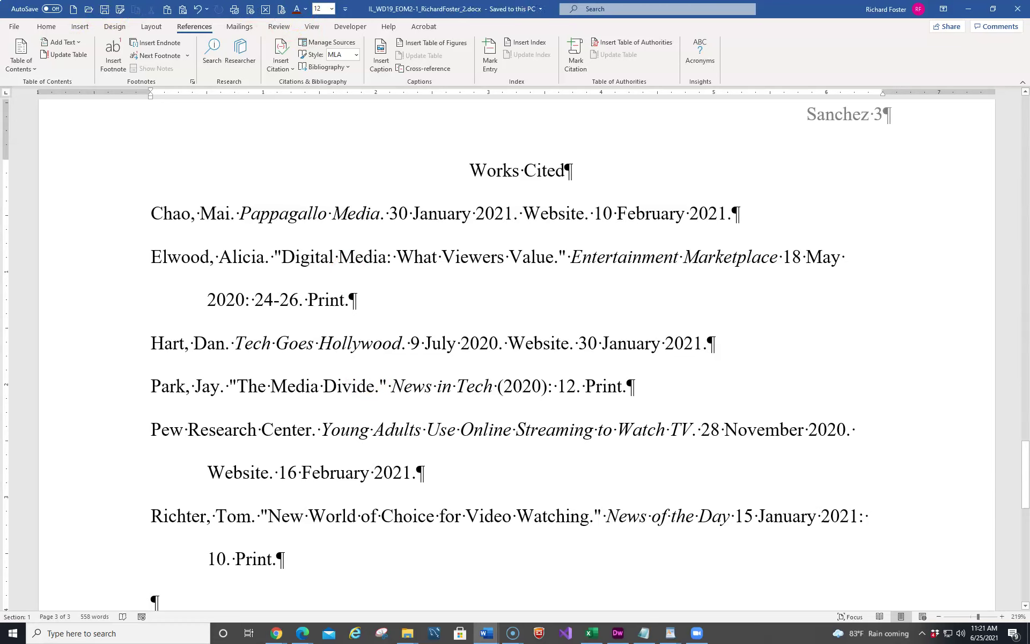
Switch to the MindTap project page in the browser, close the Module-01 EOM folder window and bring up the Module-02 EOM folder.
click(302, 633)
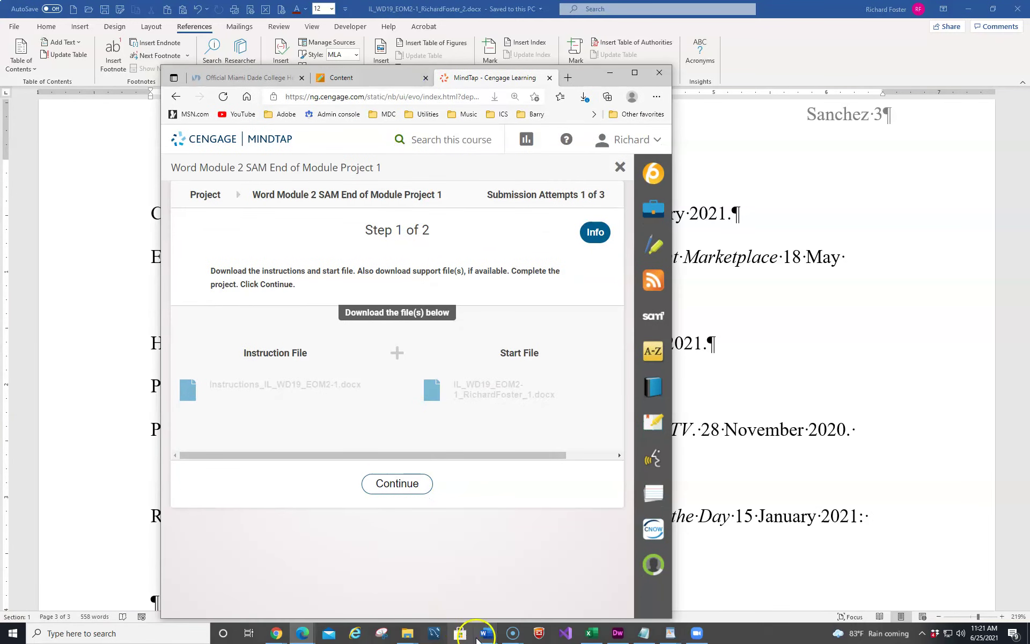
mouse_move(412, 638)
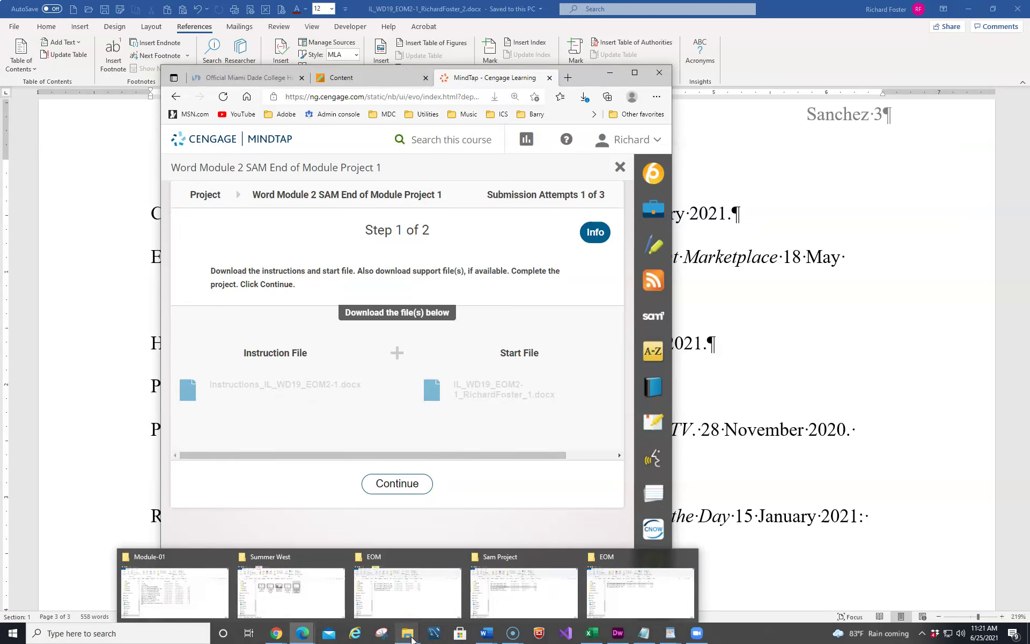
click(423, 601)
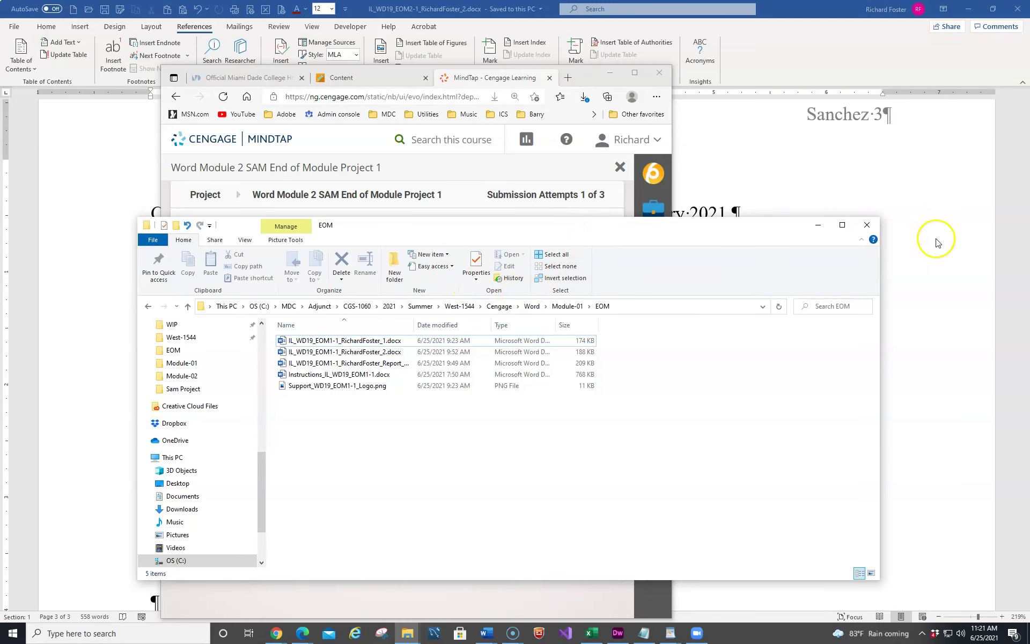
click(868, 224)
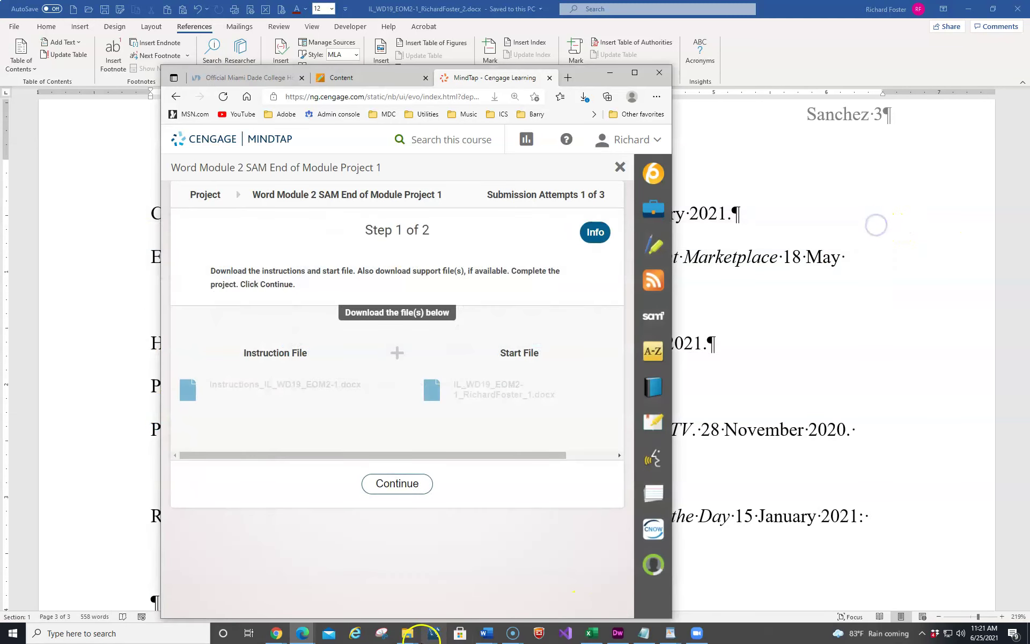
click(412, 637)
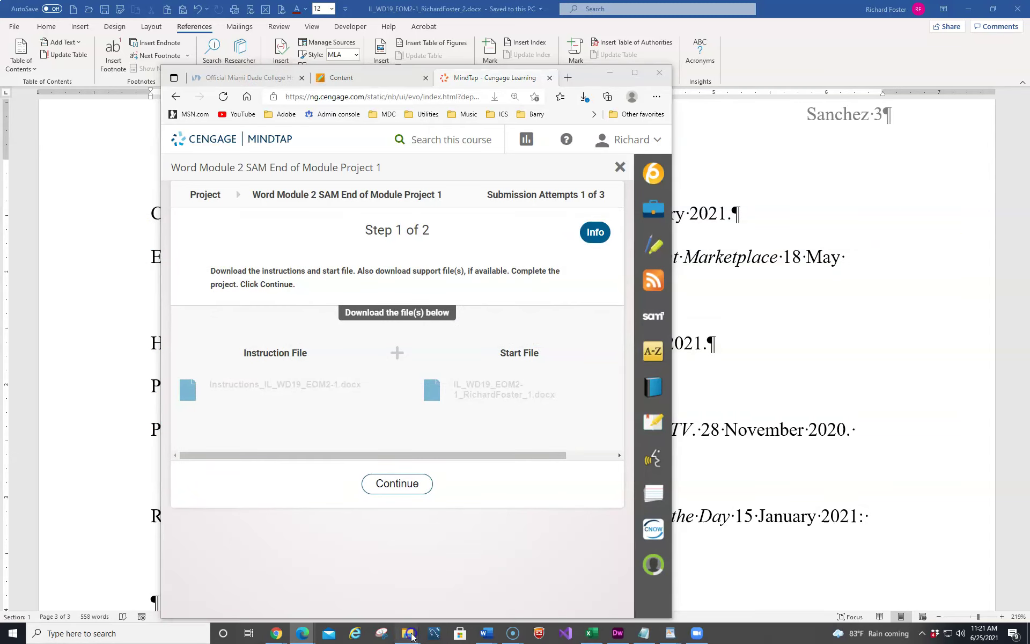
click(553, 589)
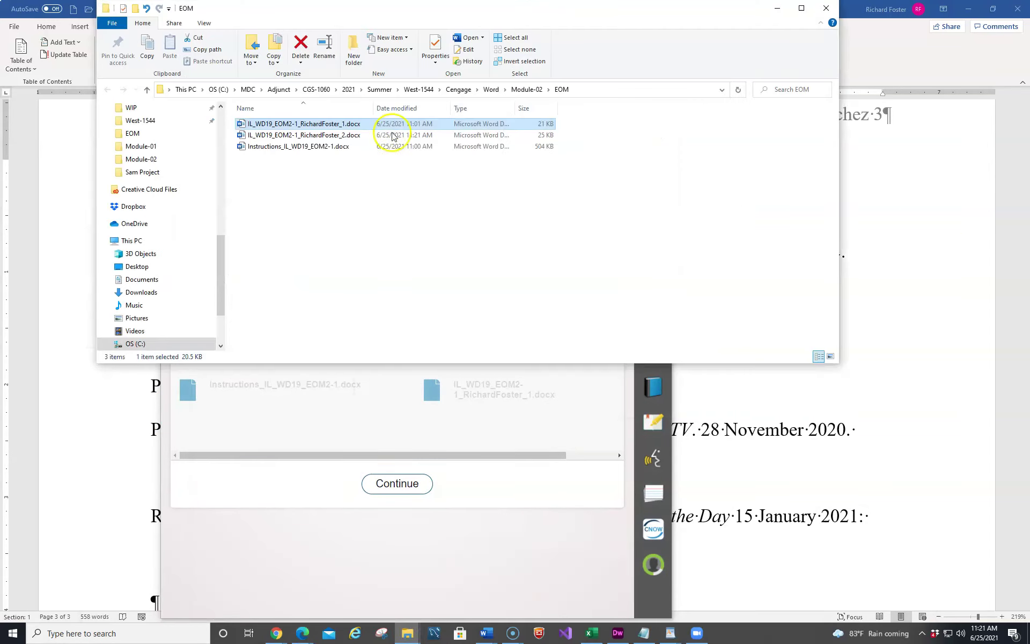
drag(368, 17, 786, 120)
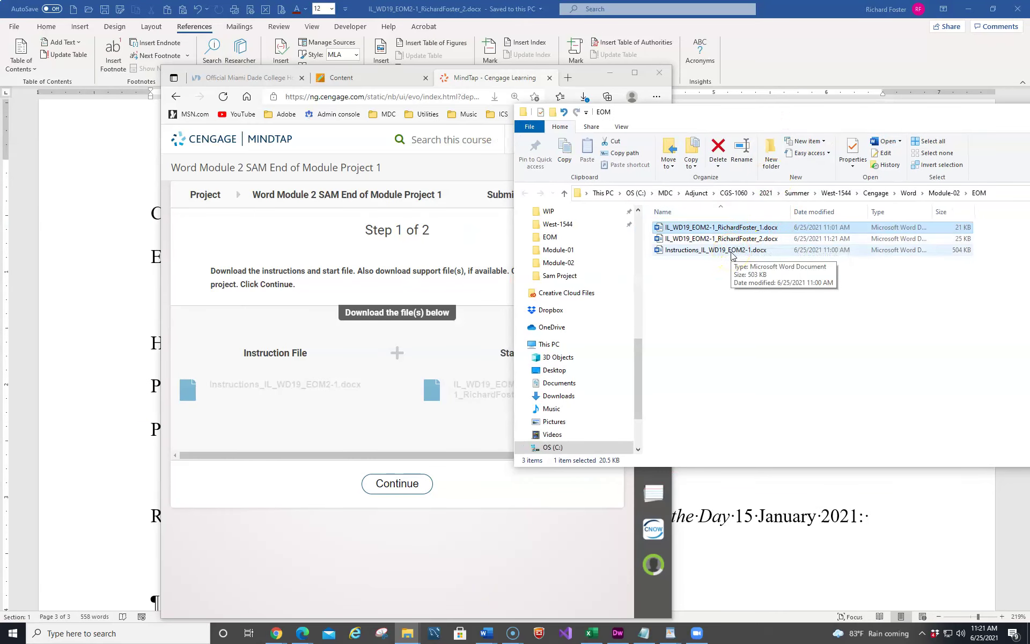
drag(739, 115, 355, 511)
Continue to Step 2 of the MindTap project and upload the completed IL_WD19_EOM2-1 document ending in _2 from the EOM folder.
click(393, 483)
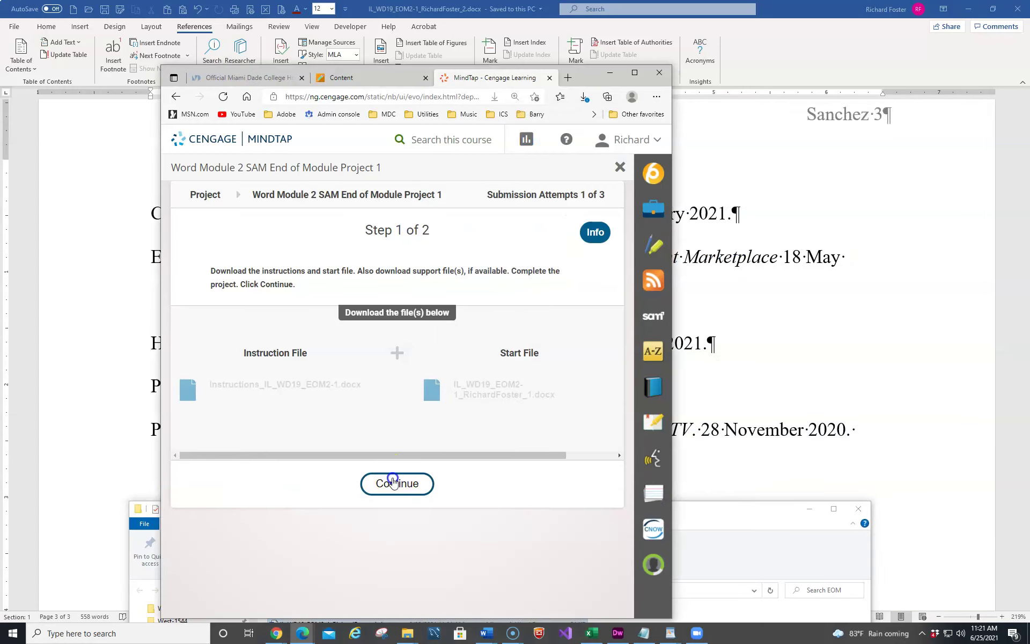
drag(740, 514, 990, 75)
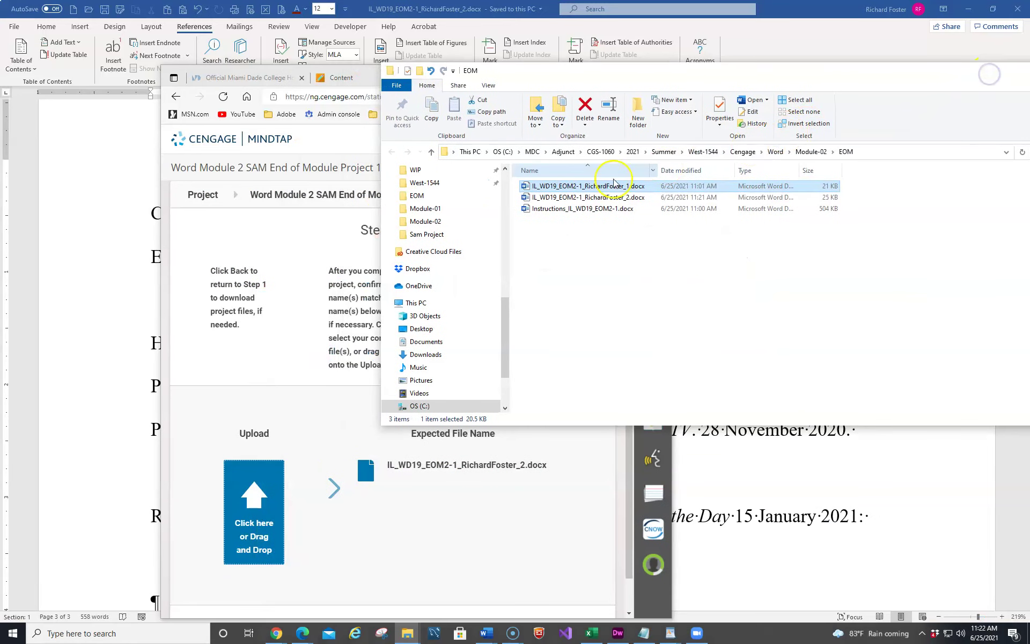
drag(585, 198, 262, 530)
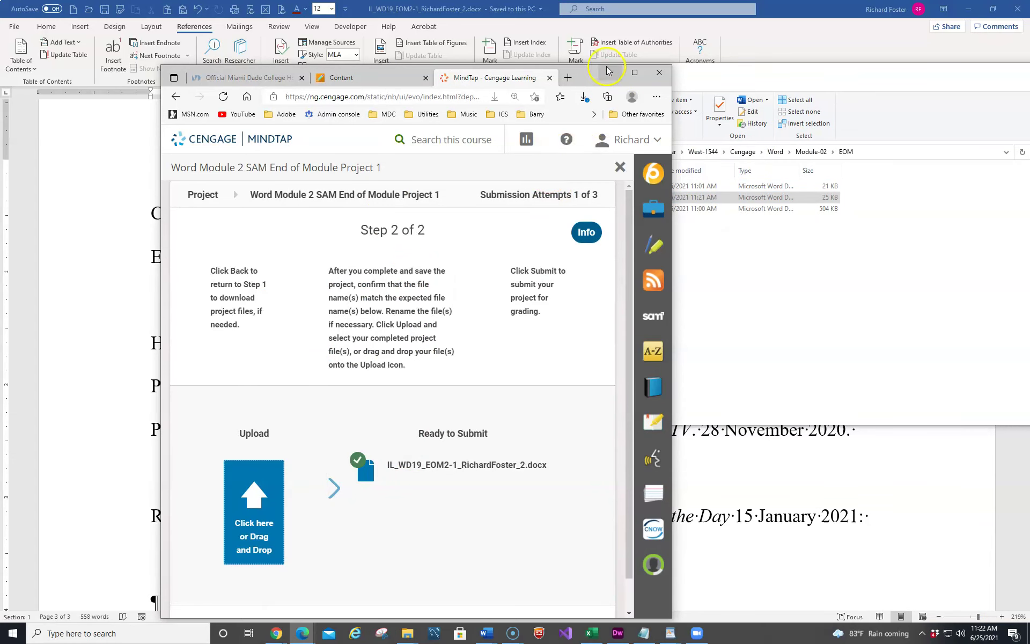
Submit the uploaded project for grading, then save its Graded Summary Report as a Word document in the Module-02 EOM folder.
click(635, 73)
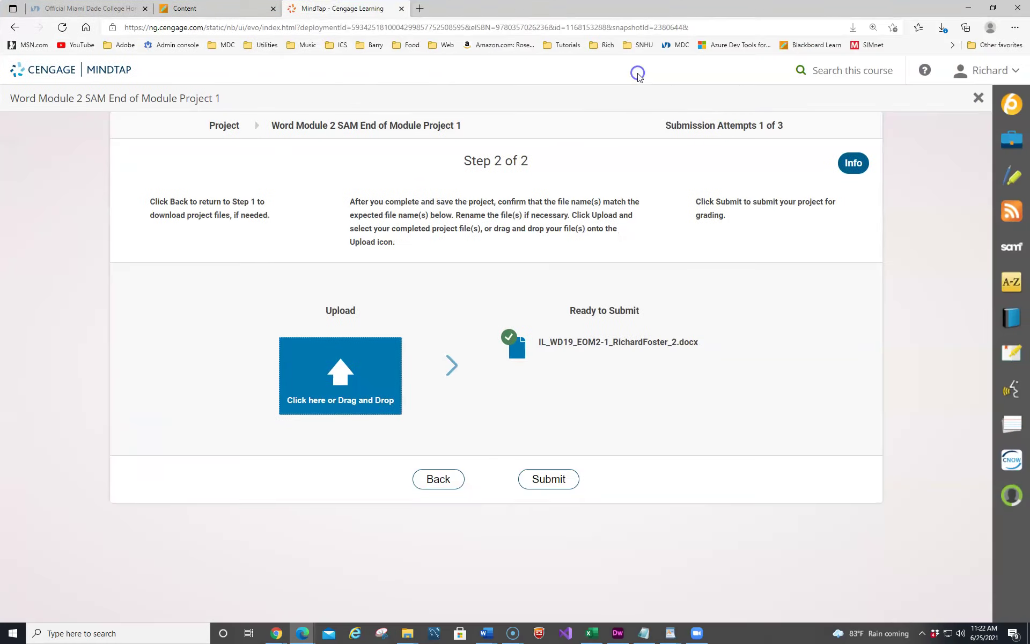
click(534, 481)
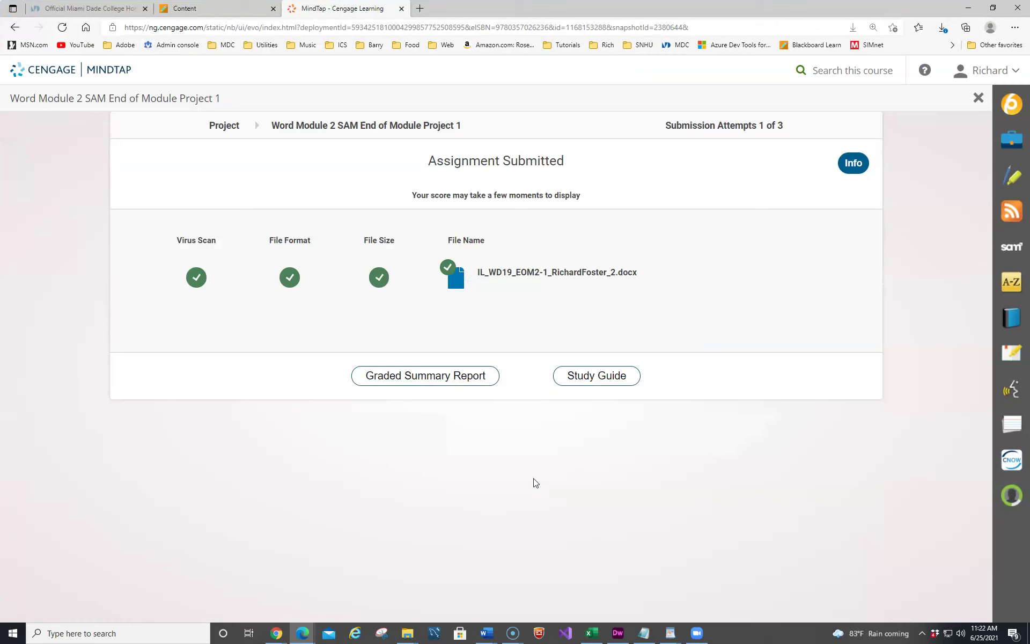
click(405, 379)
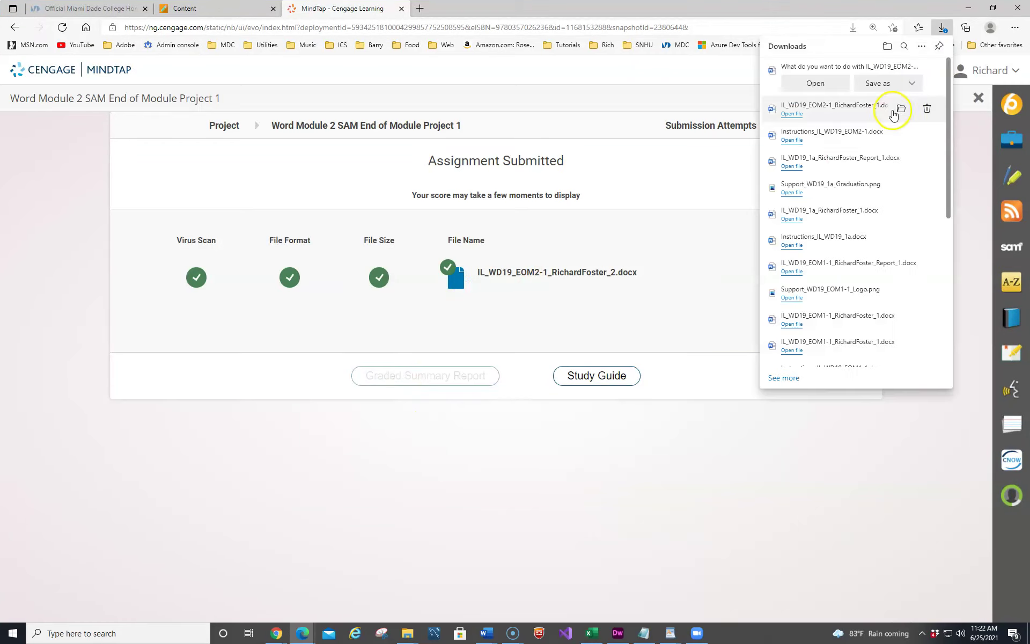
click(871, 82)
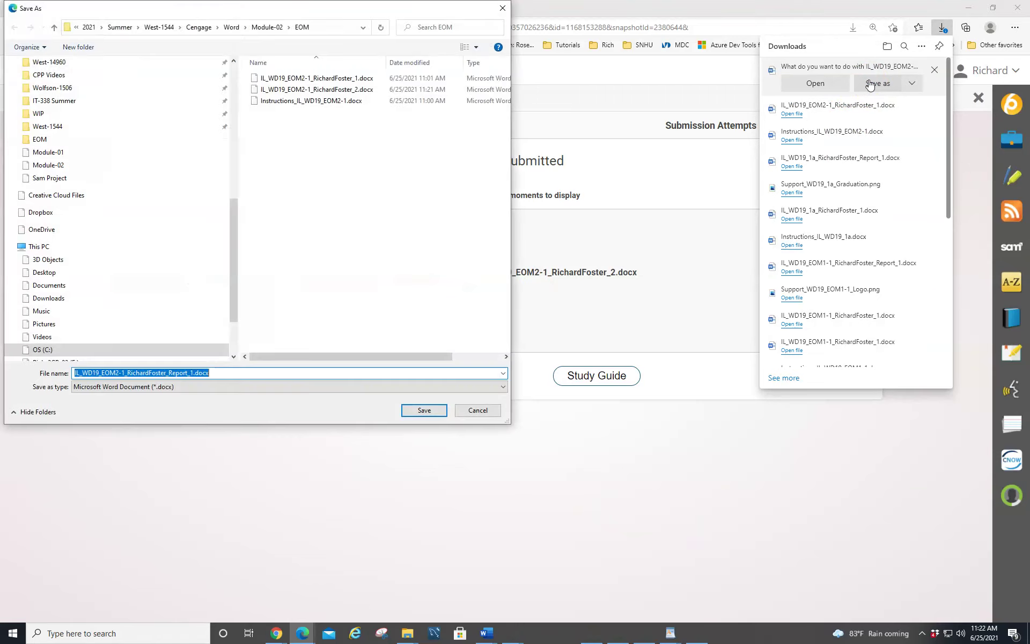
click(411, 407)
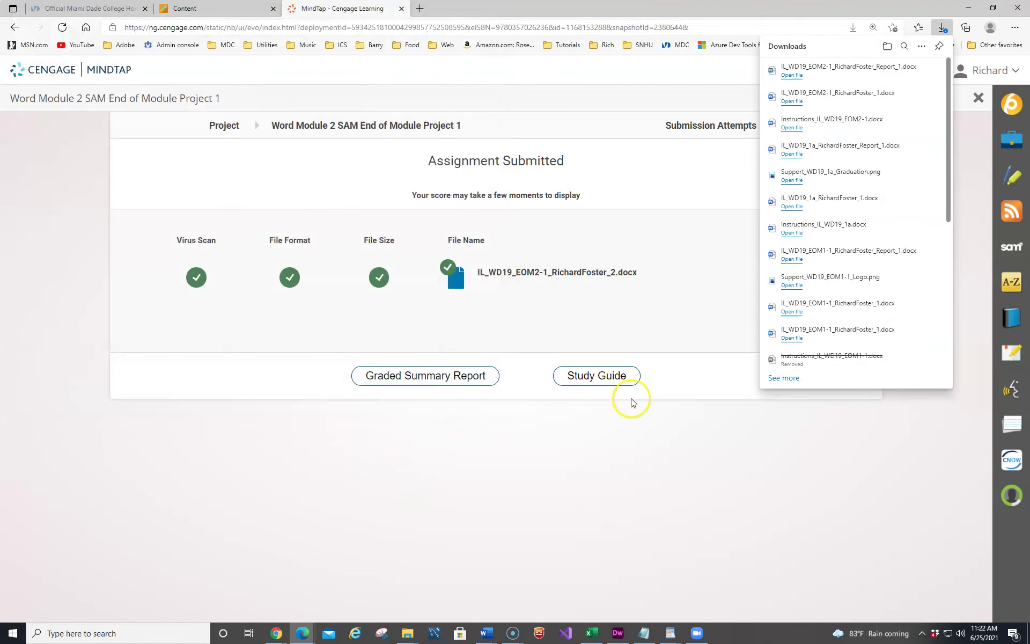
Open the project's Study Guide, review the score and the results for each step, and close the report window.
click(602, 380)
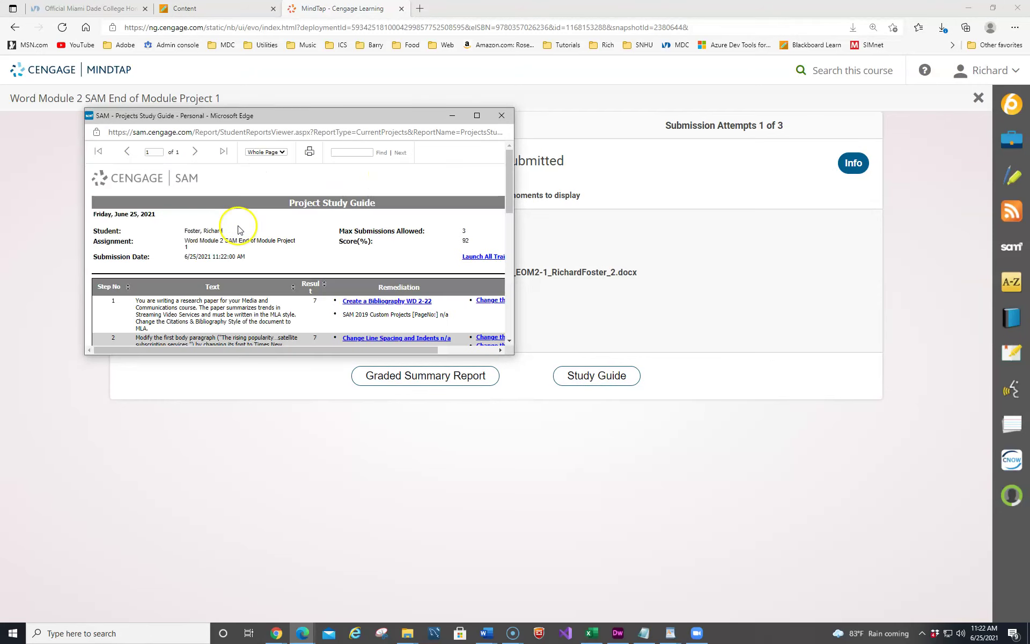
scroll(361, 220, down, 1)
scroll(361, 220, down, 3)
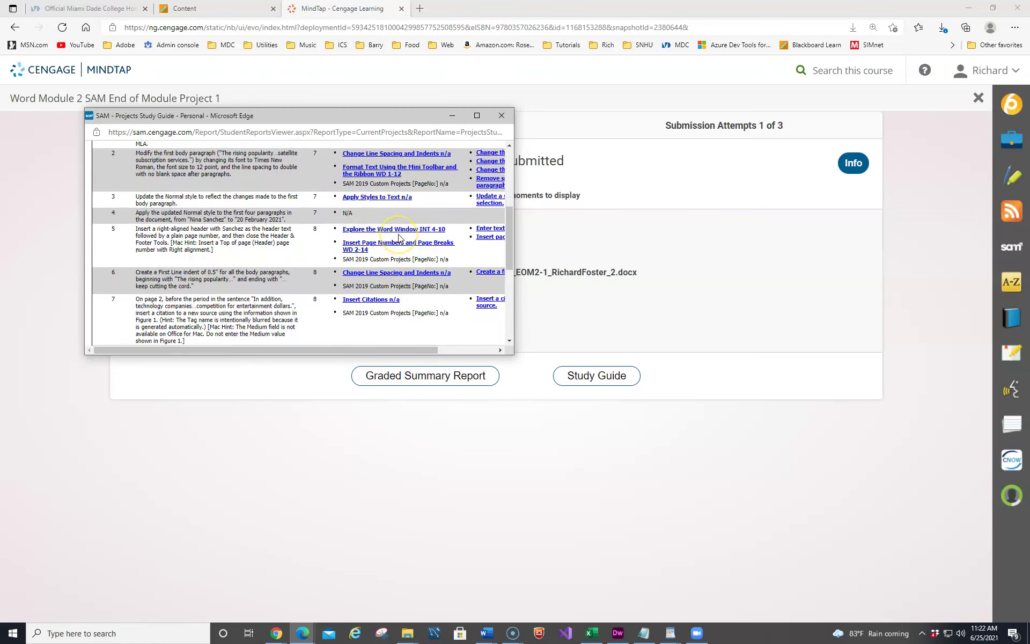
scroll(399, 237, up, 5)
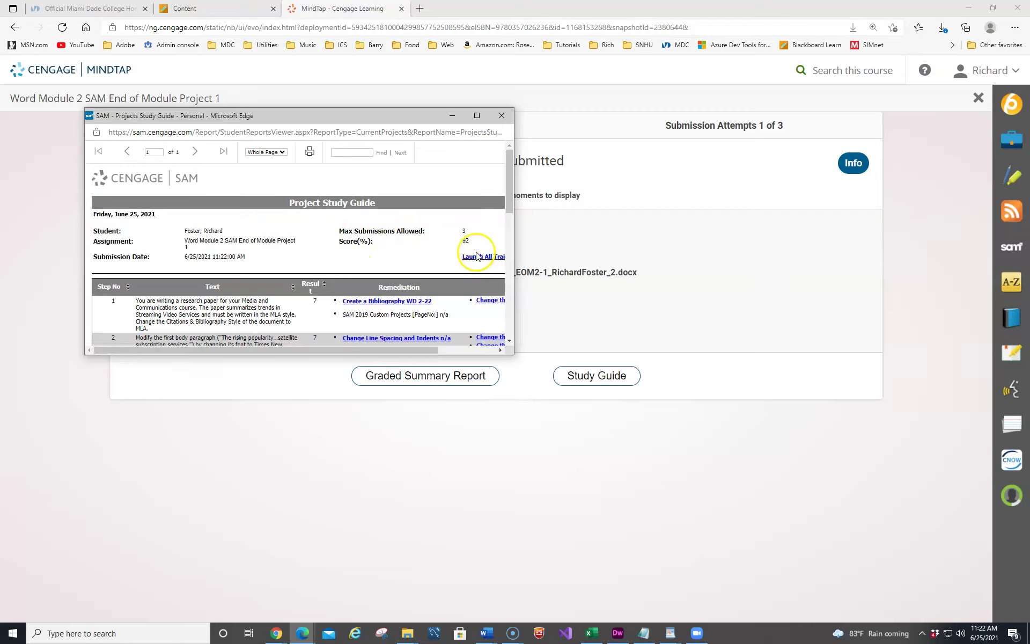
click(502, 116)
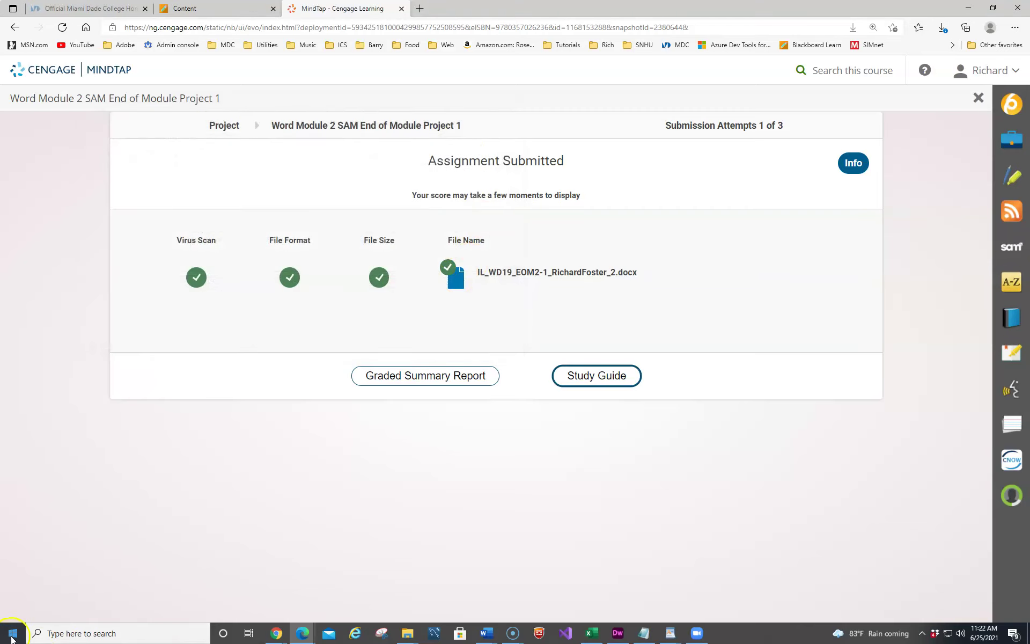